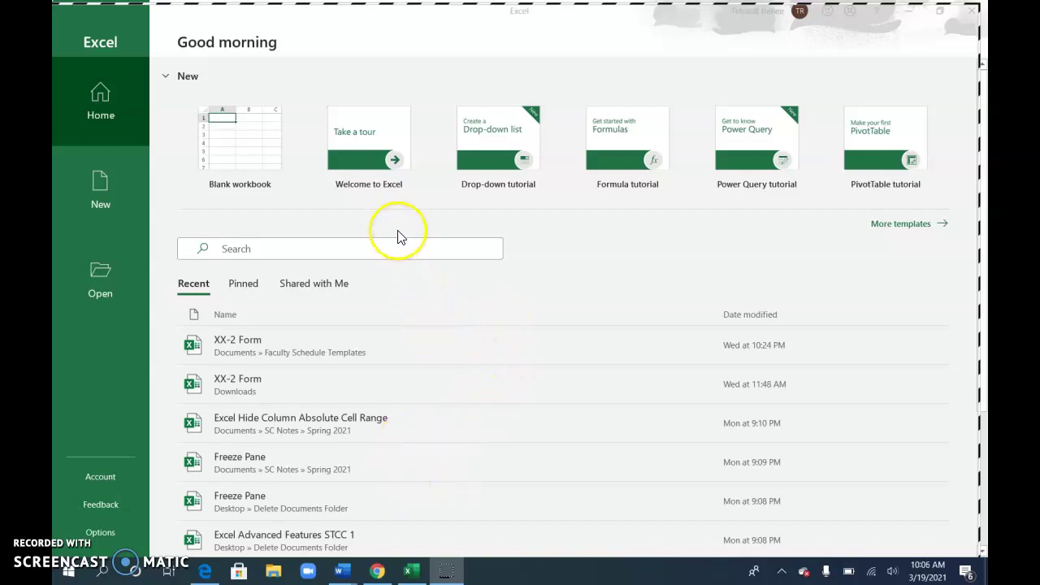
Create a new blank workbook from the Excel start screen.
click(260, 156)
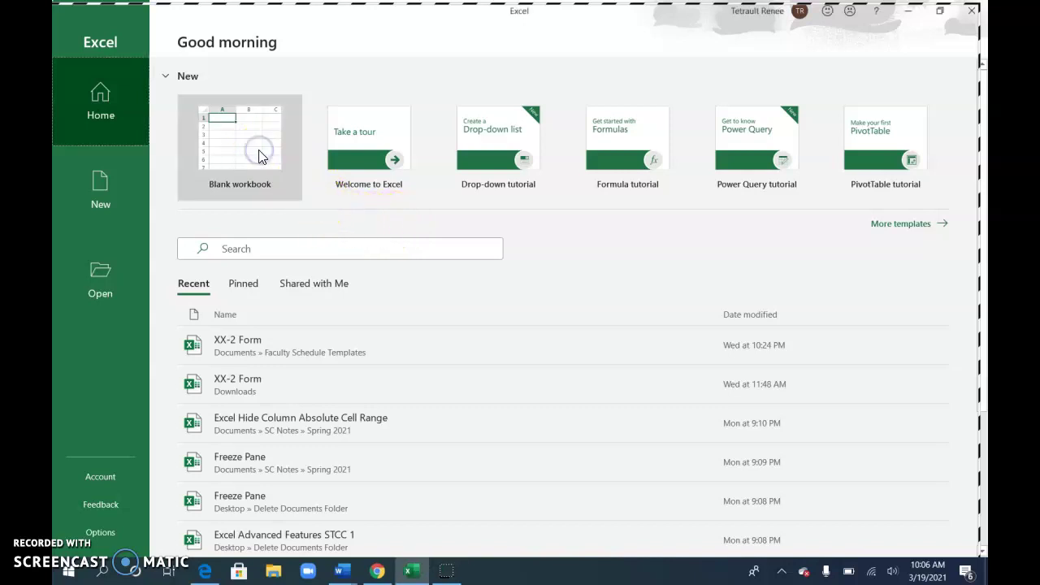
Enter the title 'Mortgage Payment Calculator' in cell C3.
click(259, 158)
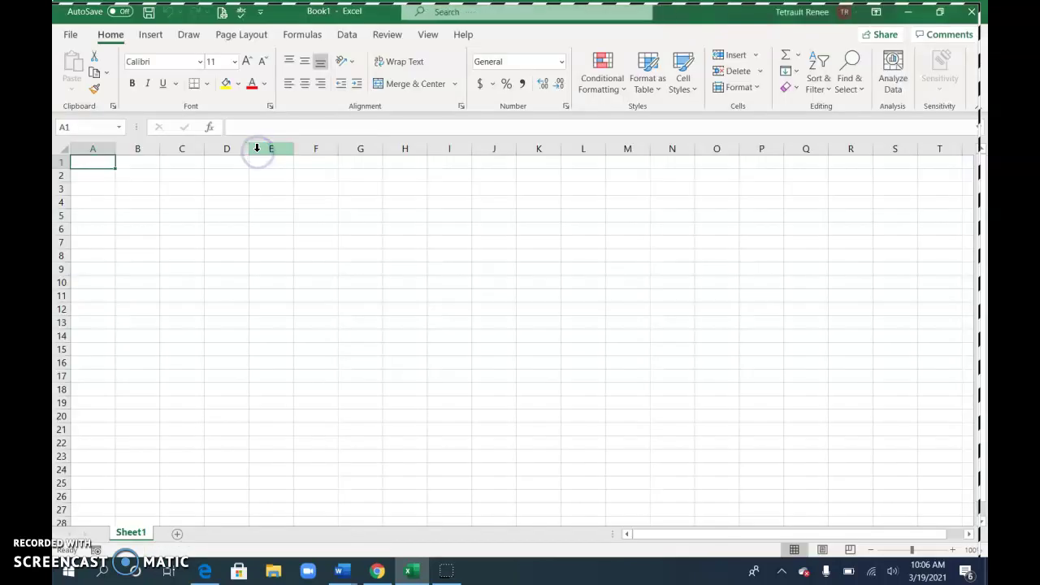
click(185, 186)
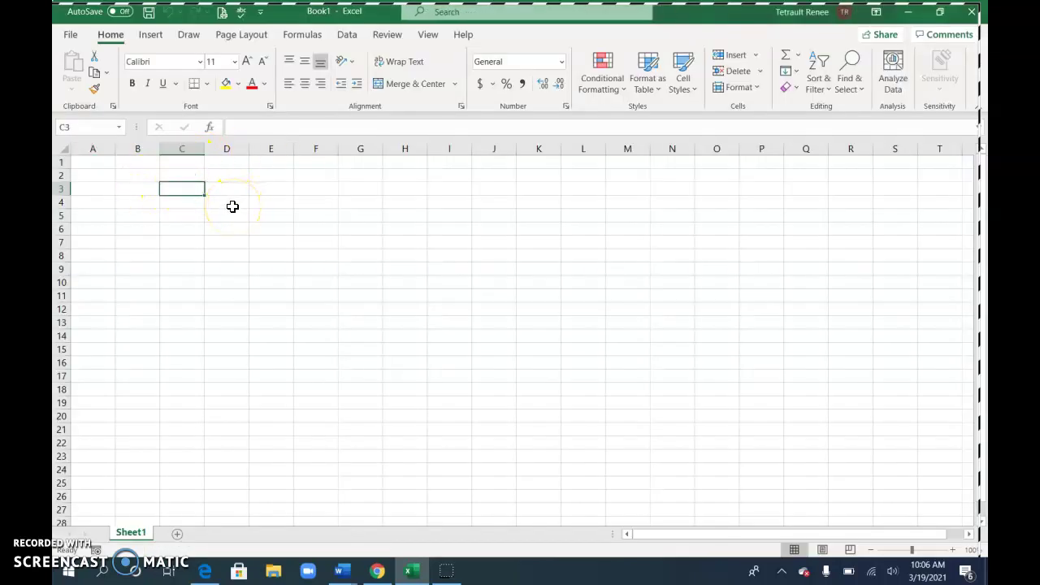
text(Mortgage Payment Calculator)
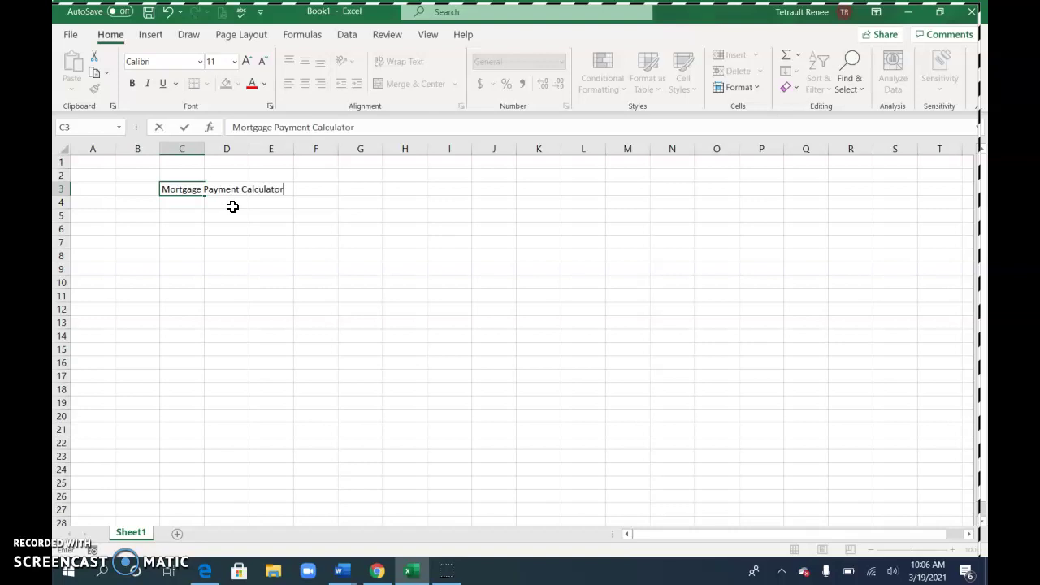
key(Return)
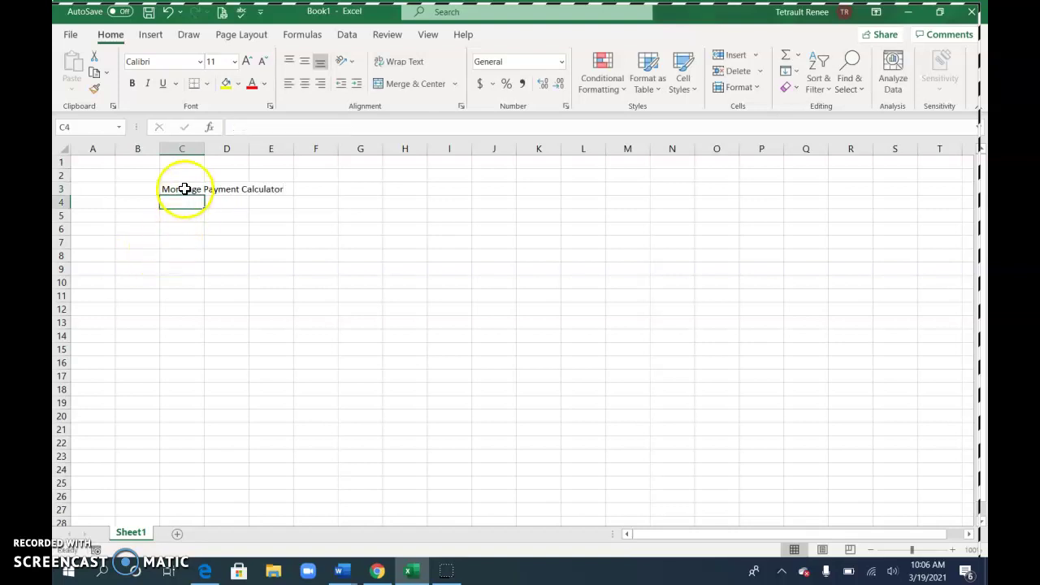
Merge and centre the title across C3:F3 and apply the Title cell style.
click(185, 189)
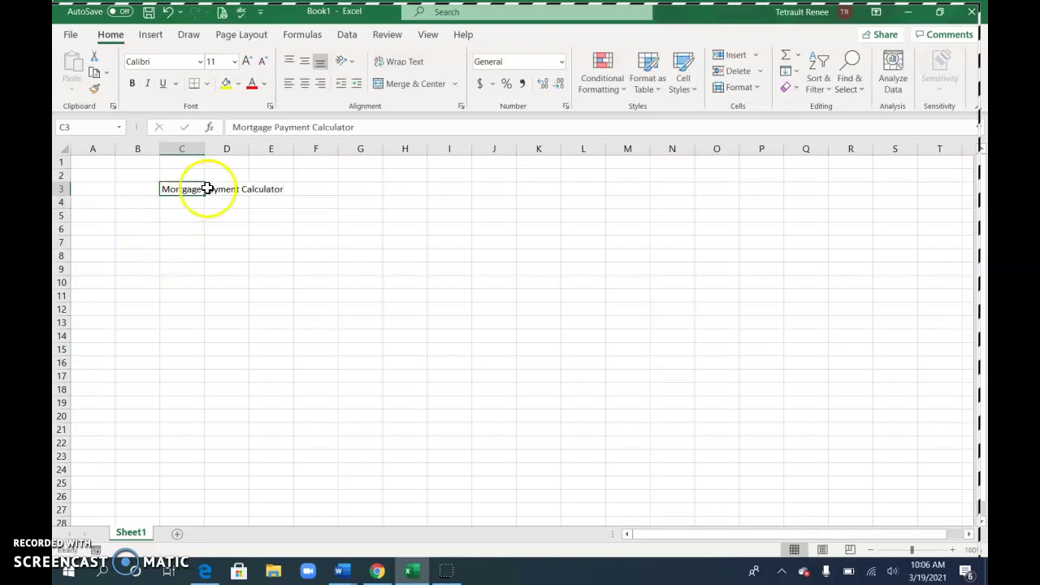
click(210, 189)
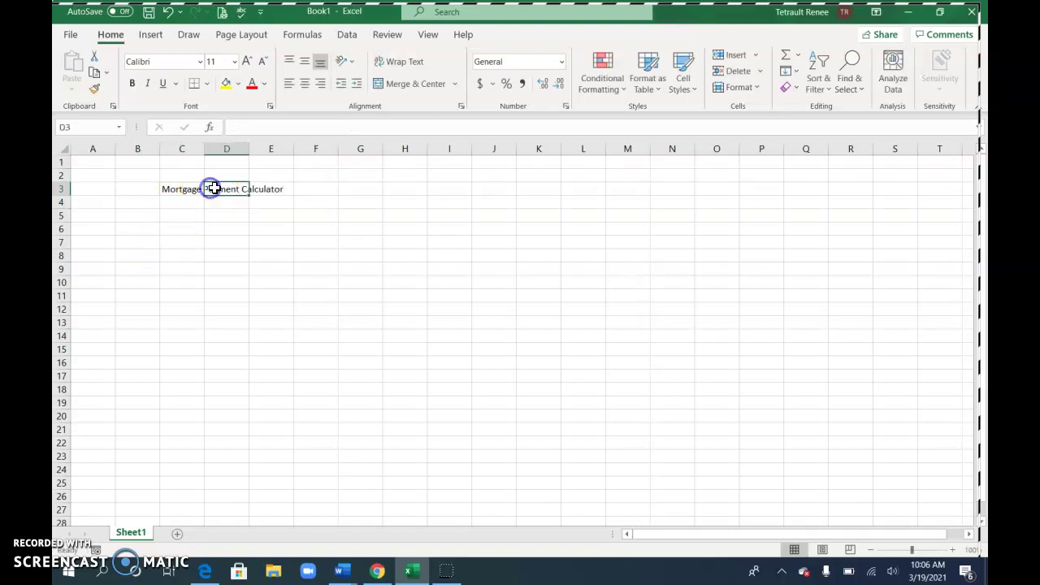
click(272, 192)
click(187, 192)
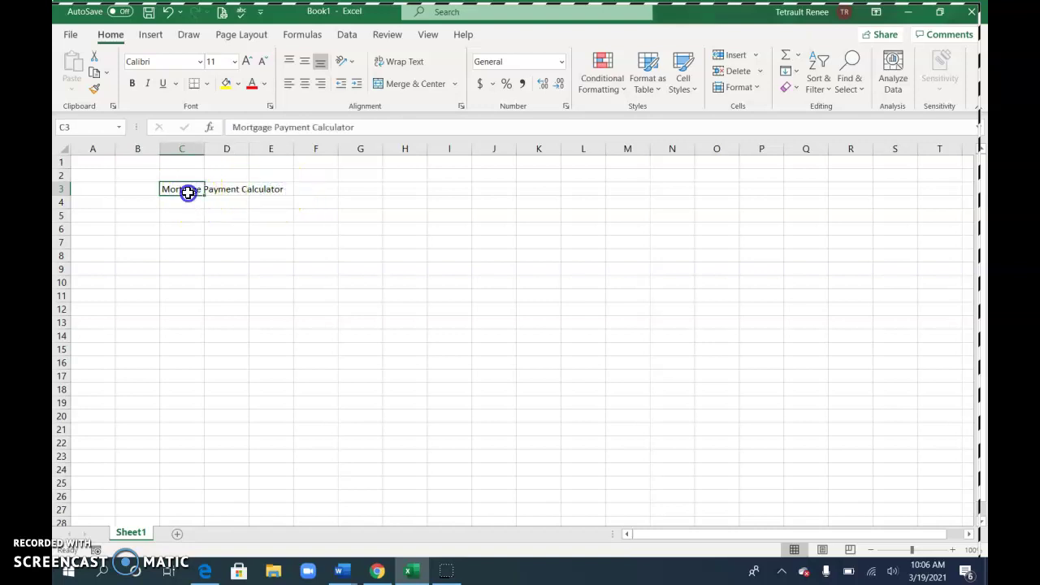
drag(190, 190, 313, 194)
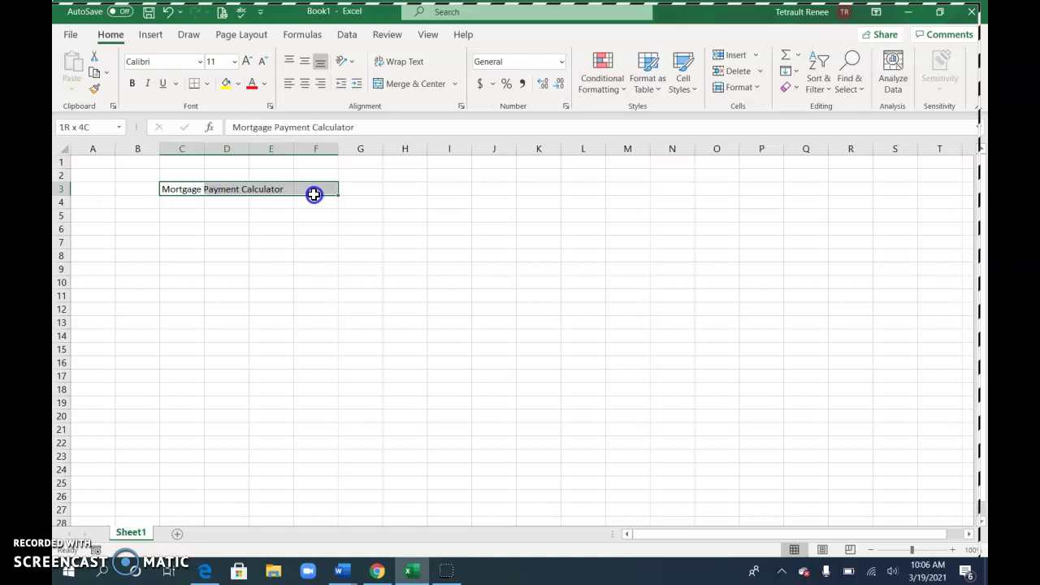
click(424, 85)
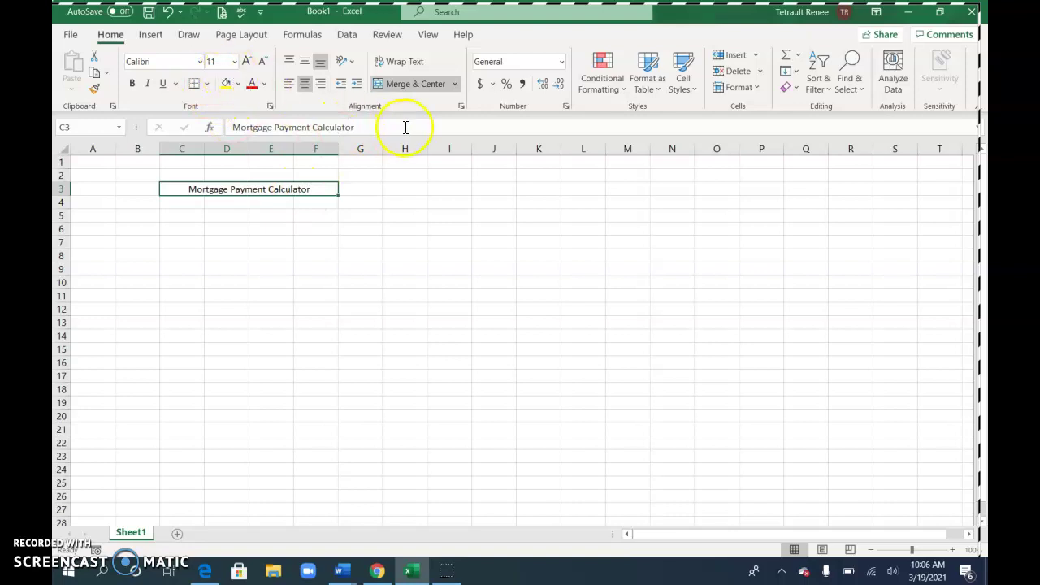
click(681, 88)
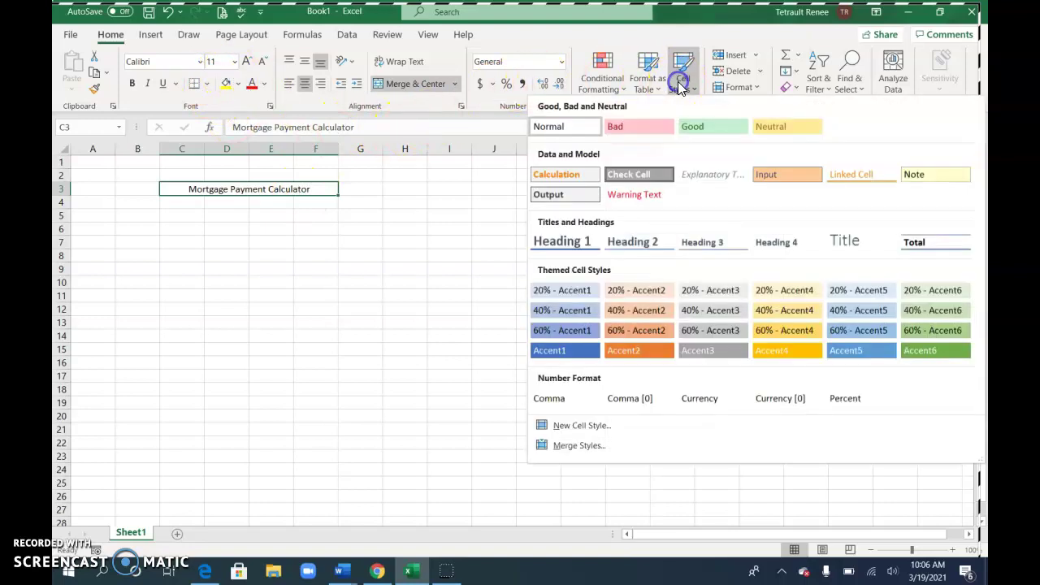
click(849, 246)
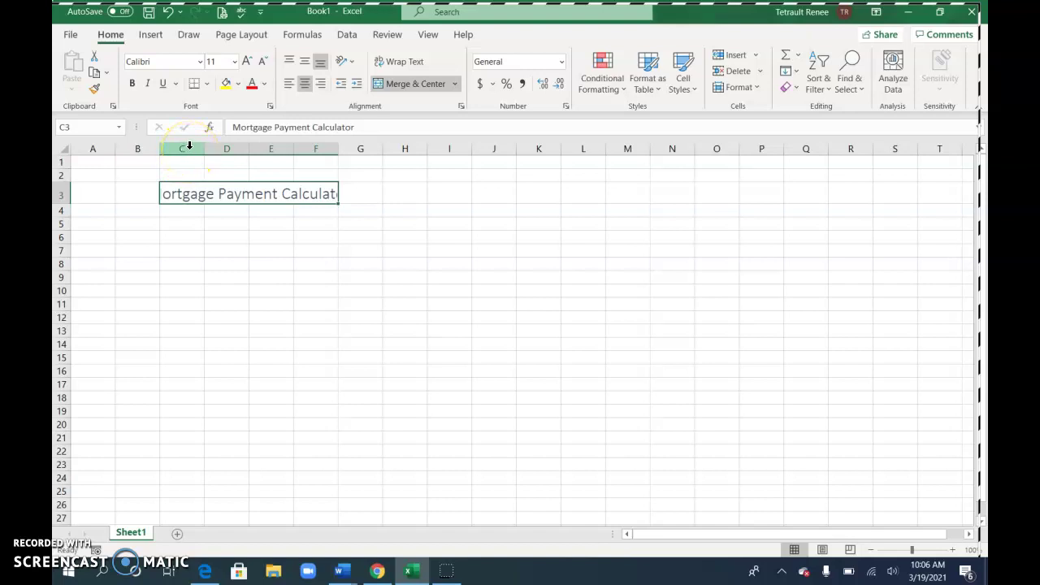
Widen column C and set columns D and E to width 14.
click(189, 147)
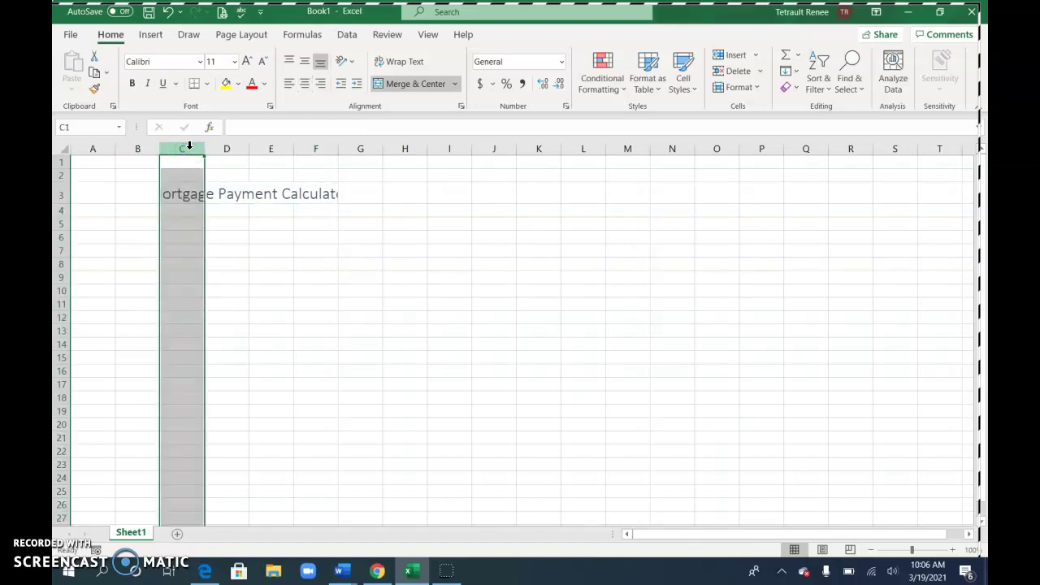
right_click(189, 152)
click(233, 349)
text(12)
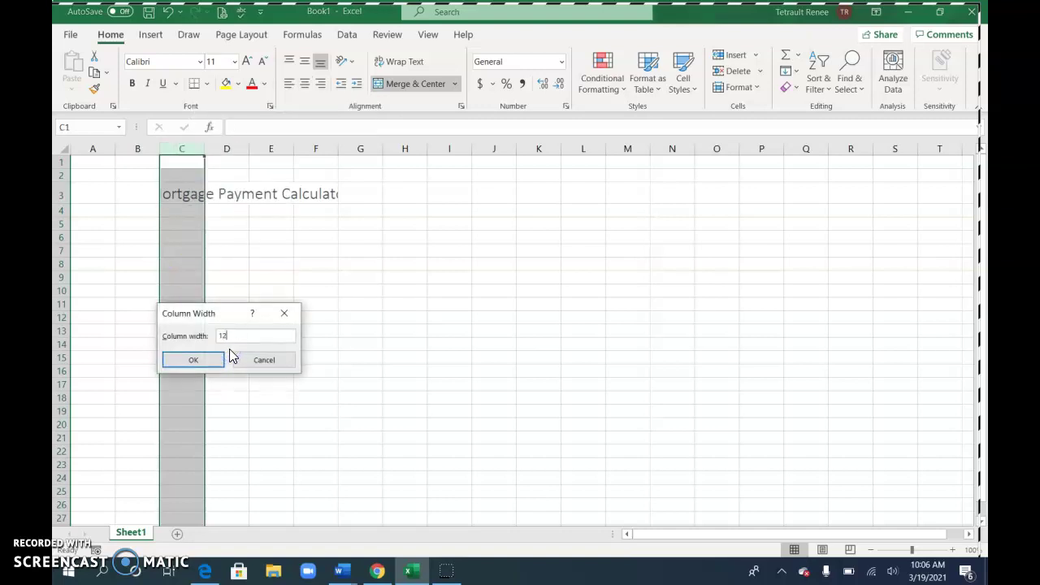
key(Return)
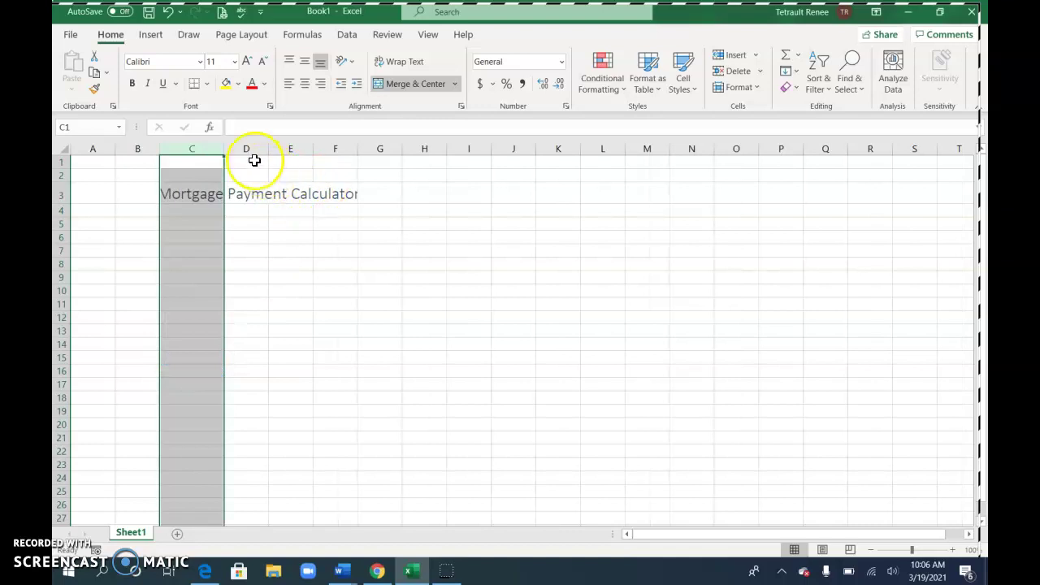
drag(254, 146, 281, 147)
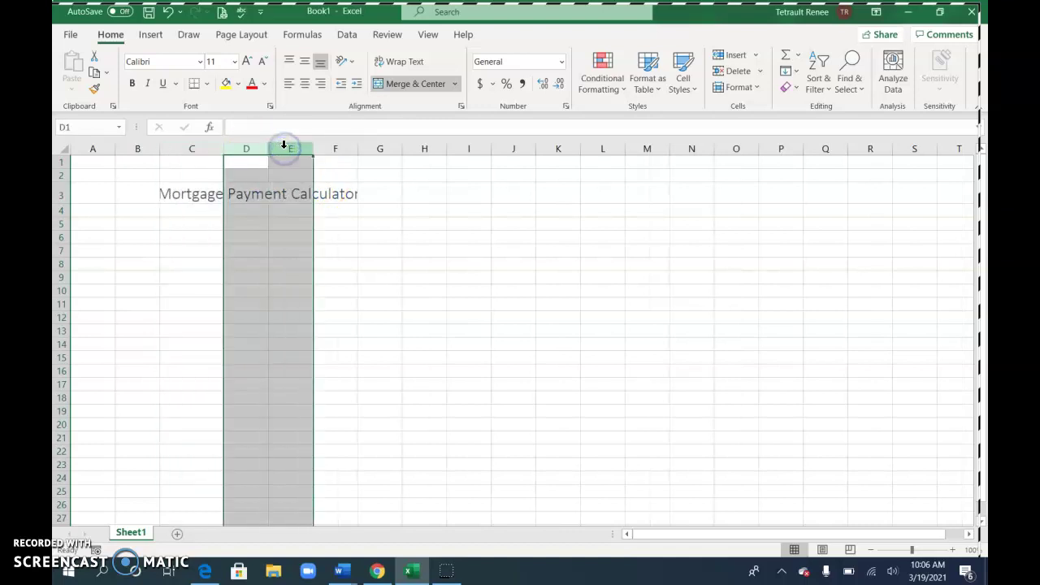
right_click(283, 148)
click(348, 347)
text(14)
key(Return)
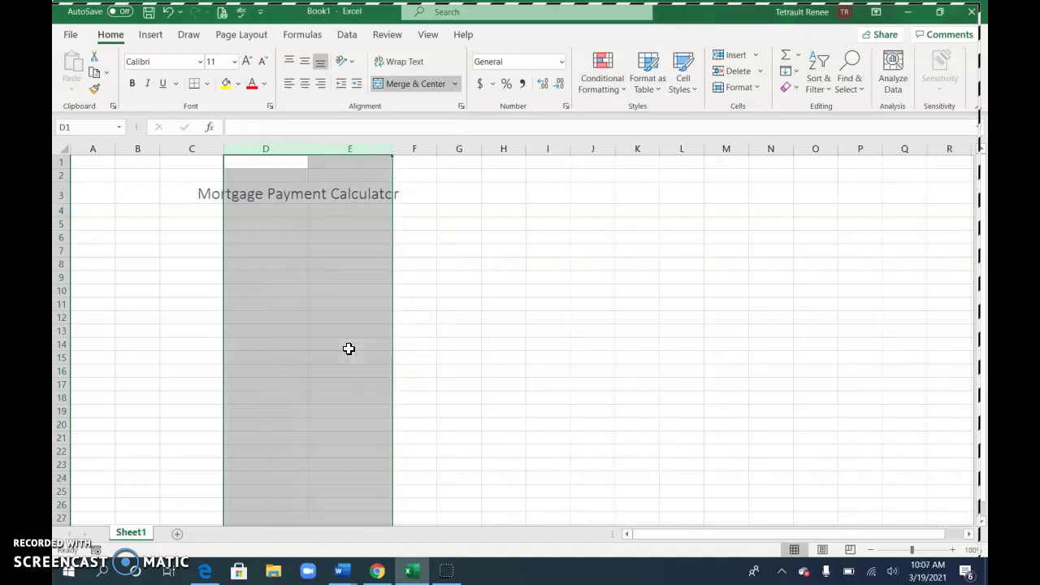
Make columns A–B very narrow and shrink rows 1–2 to height 8.25.
drag(93, 149, 129, 147)
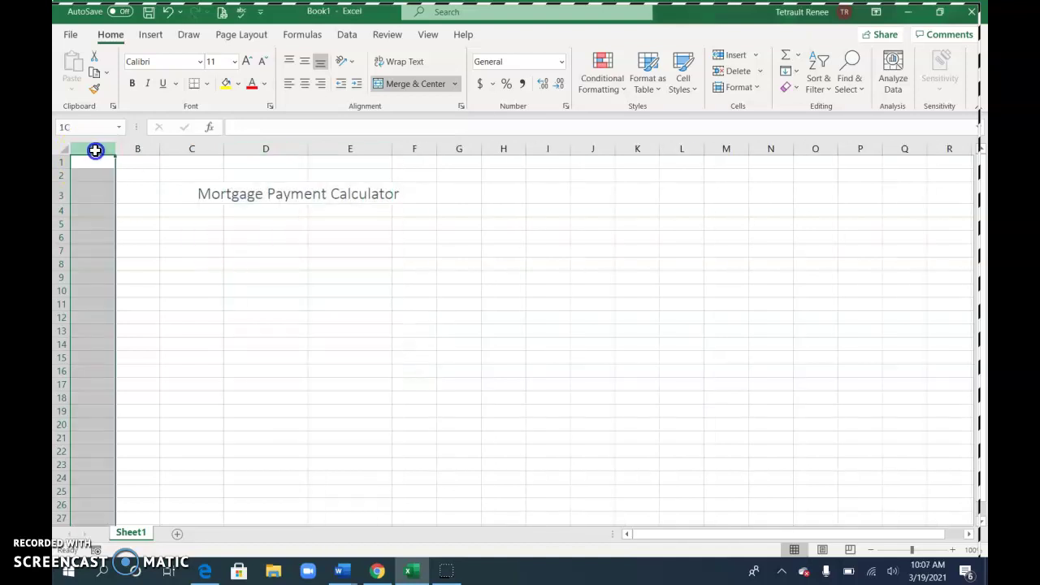
right_click(129, 147)
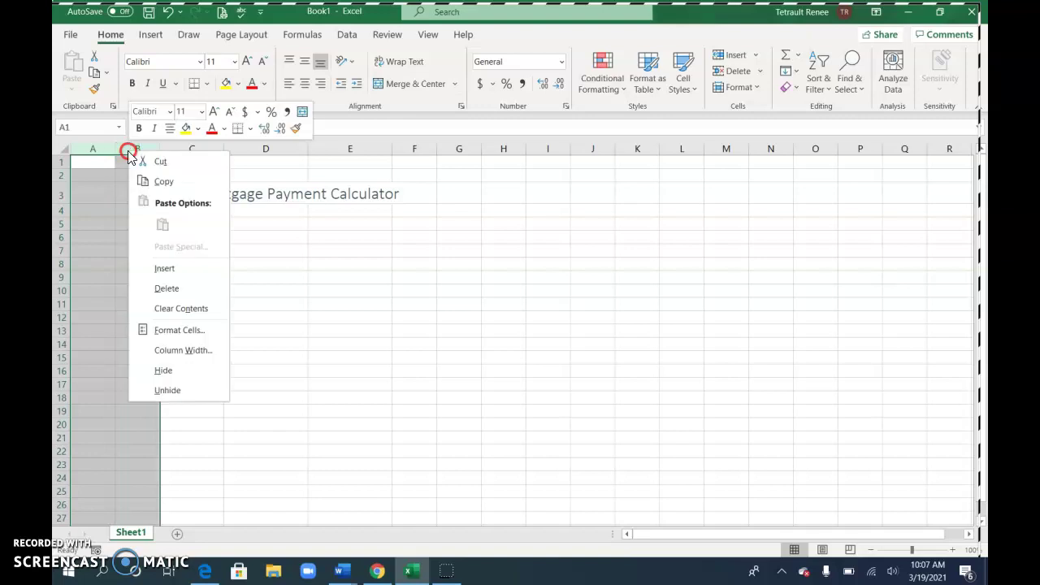
click(180, 350)
text(0.85)
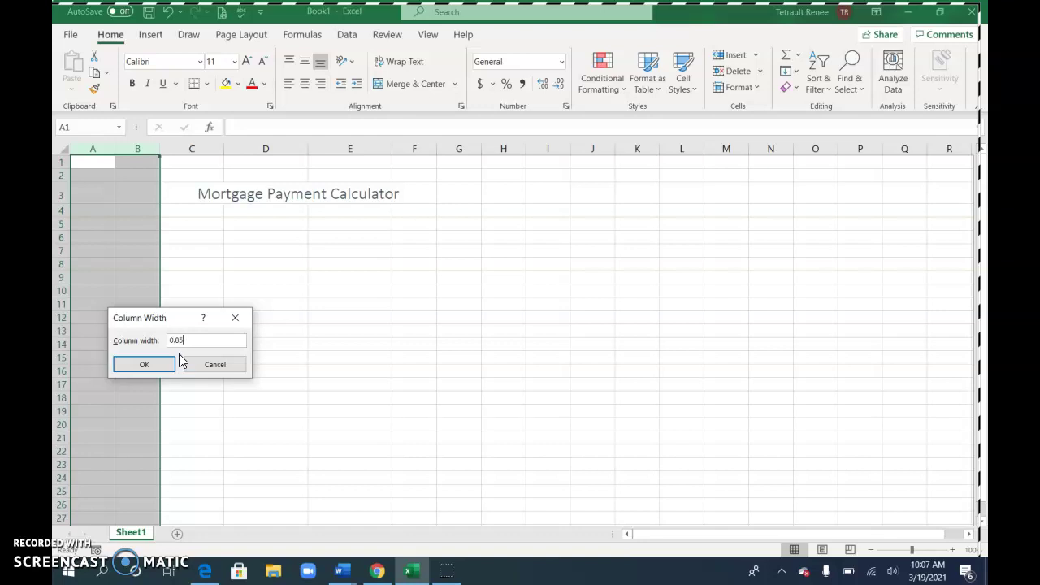
key(Return)
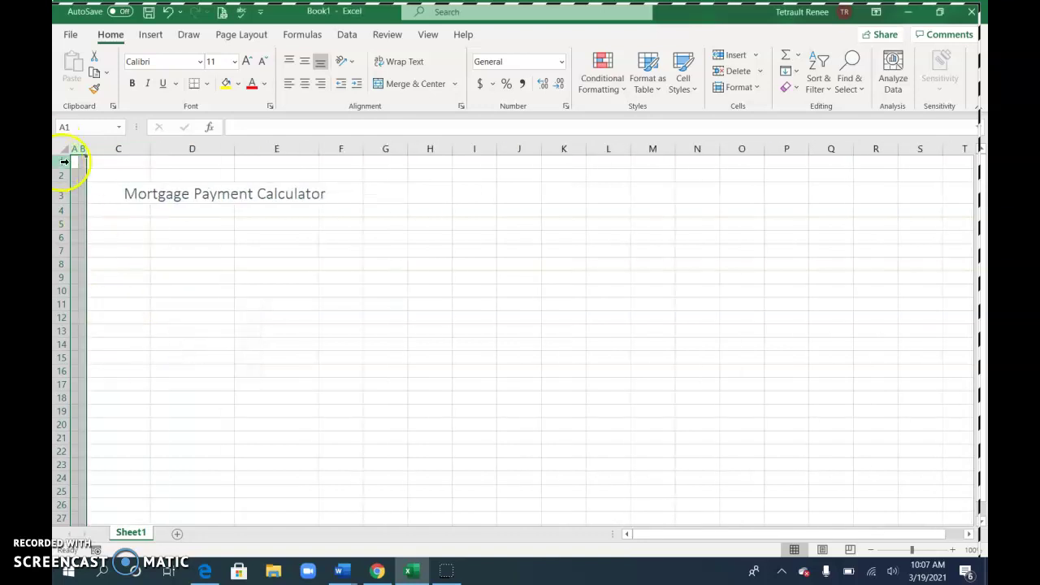
drag(63, 162, 63, 174)
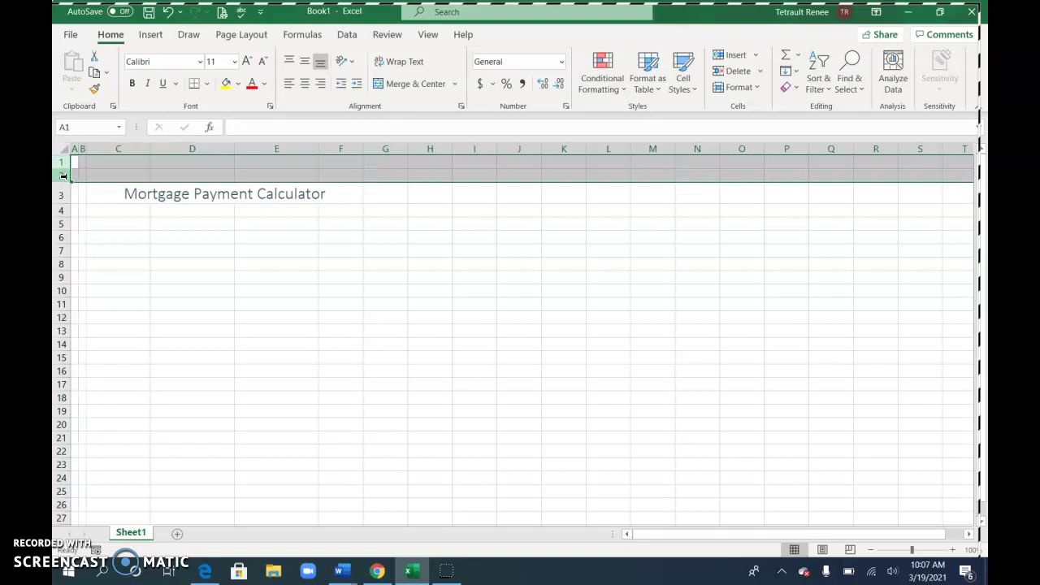
right_click(63, 175)
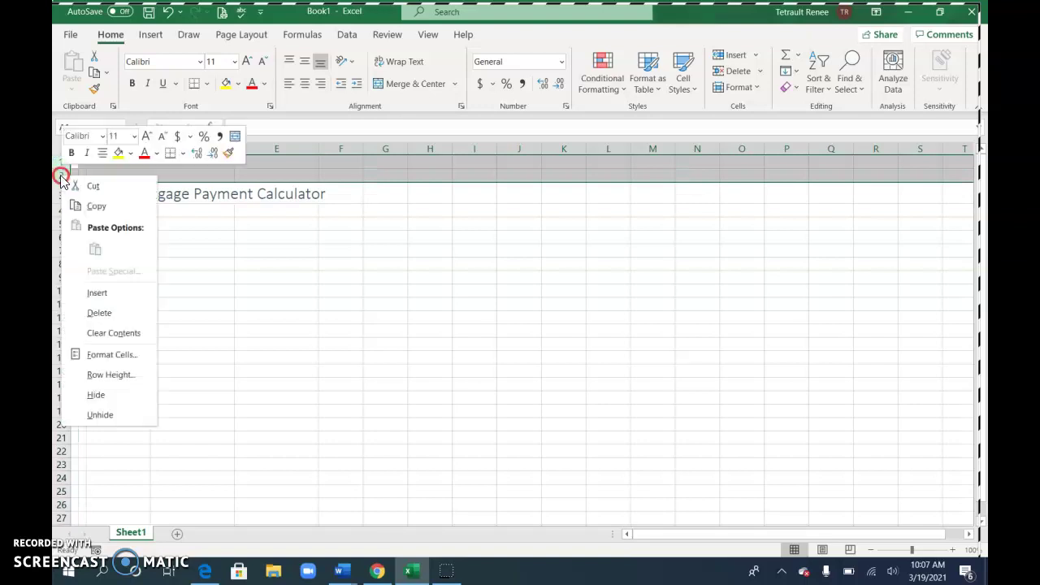
click(111, 370)
text(8.25)
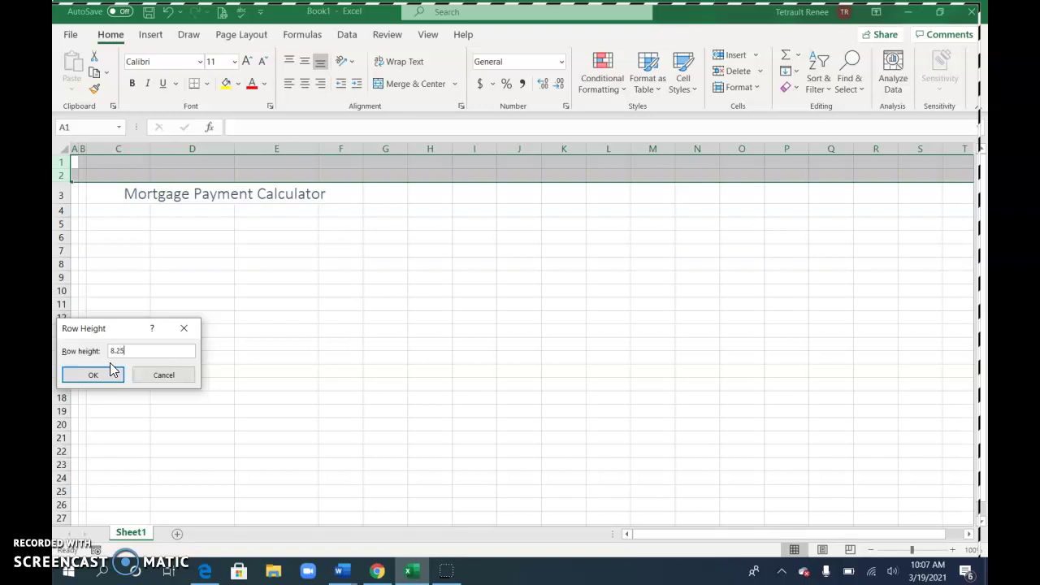
click(93, 375)
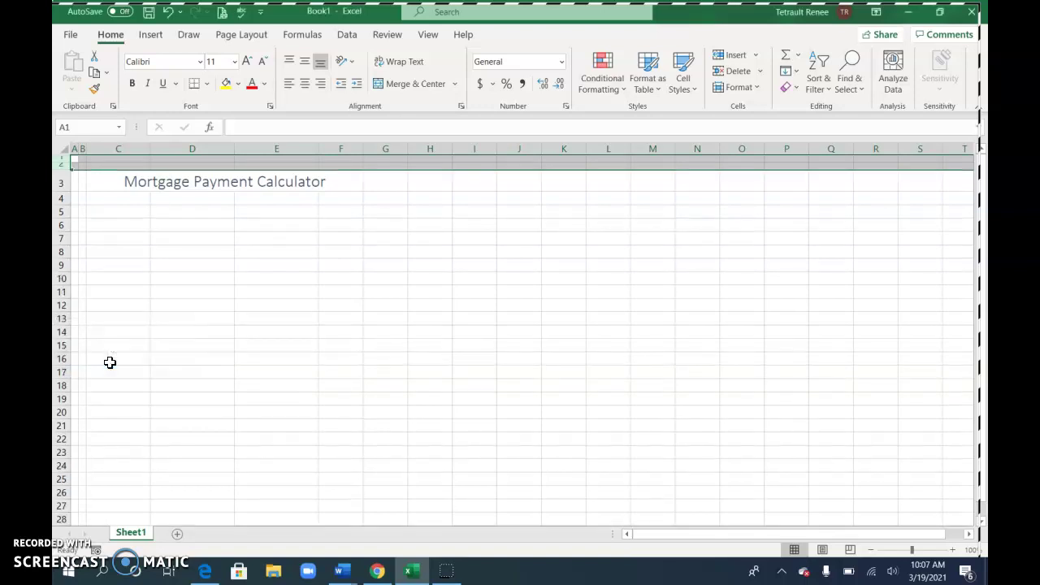
click(138, 197)
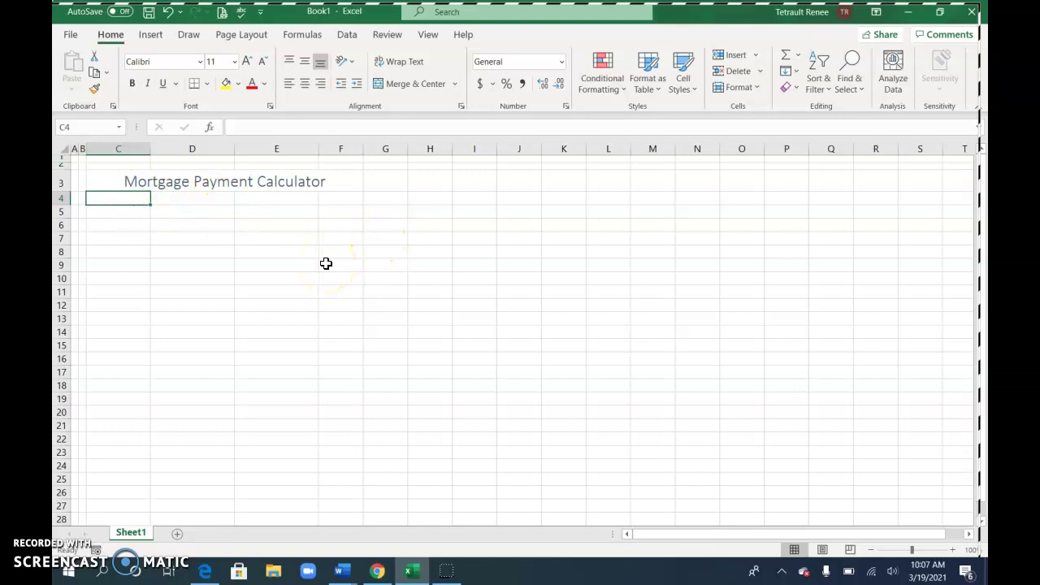
Label C4 'Date' and insert the NOW function in D4.
text(Date)
key(Tab)
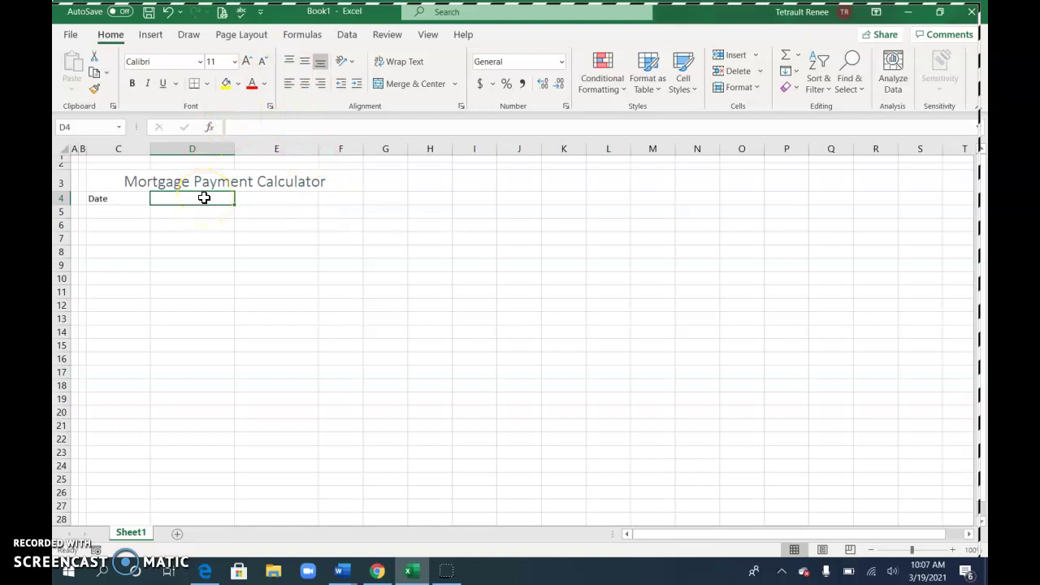
click(303, 34)
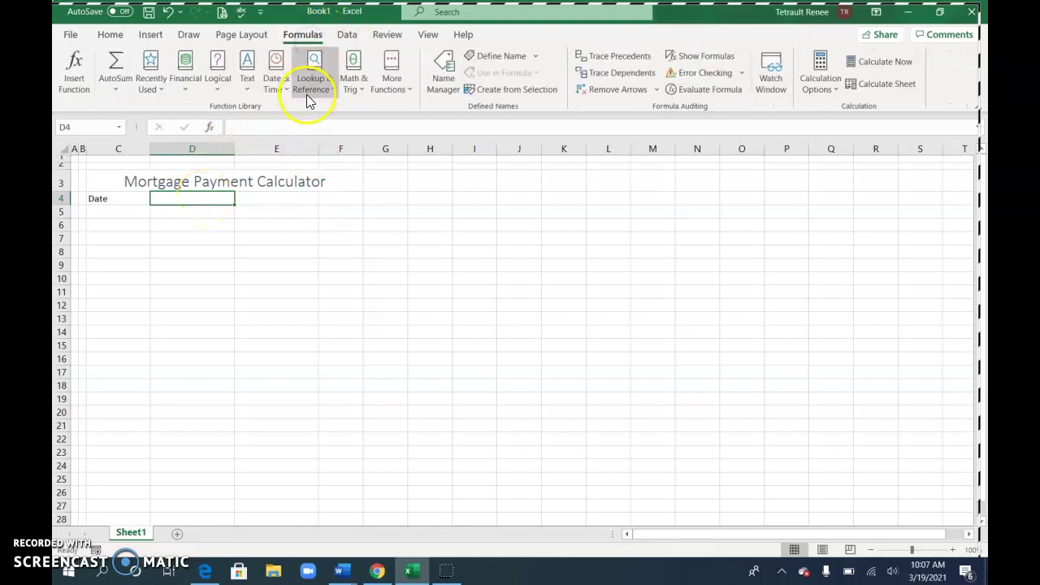
click(275, 86)
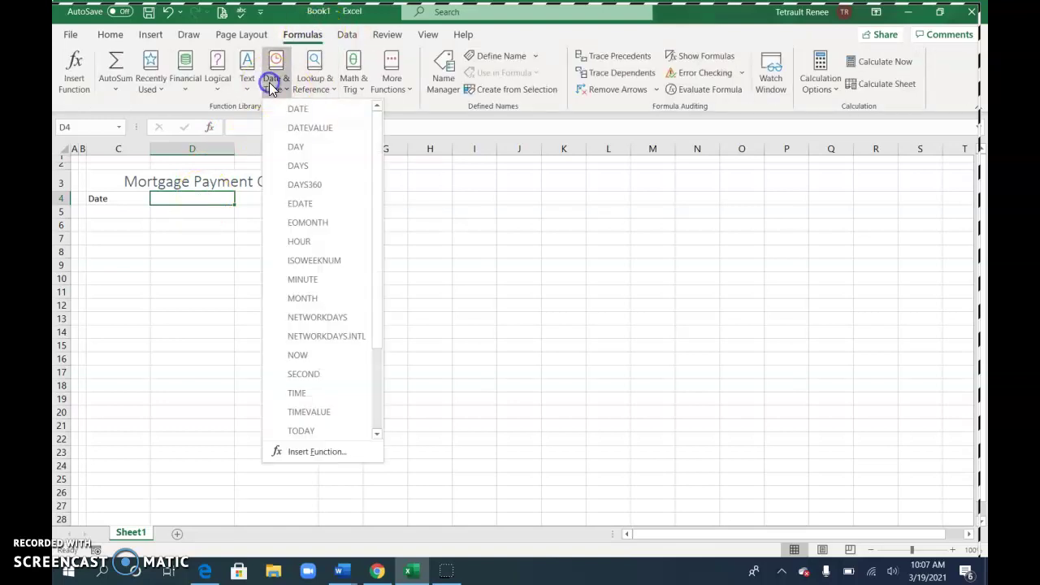
click(308, 355)
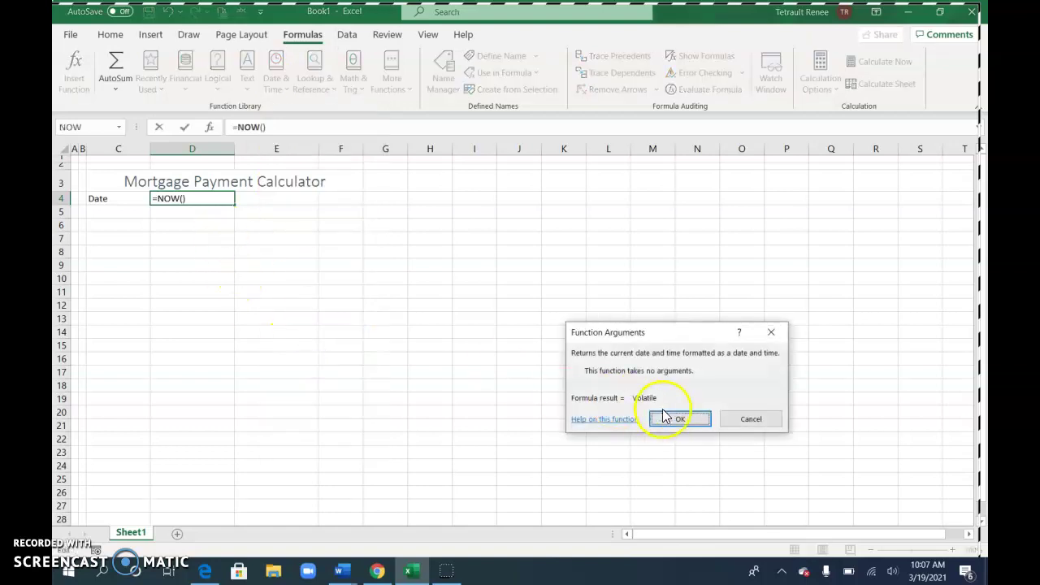
click(668, 418)
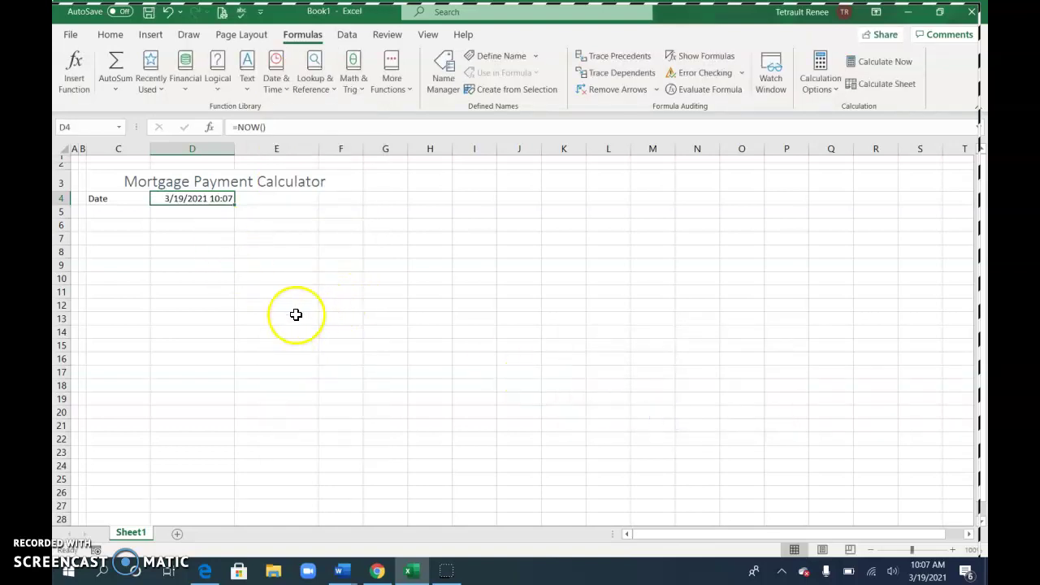
Format the D4 date in the 14-Mar-2012 style so it shows 19-Mar-2021.
click(108, 34)
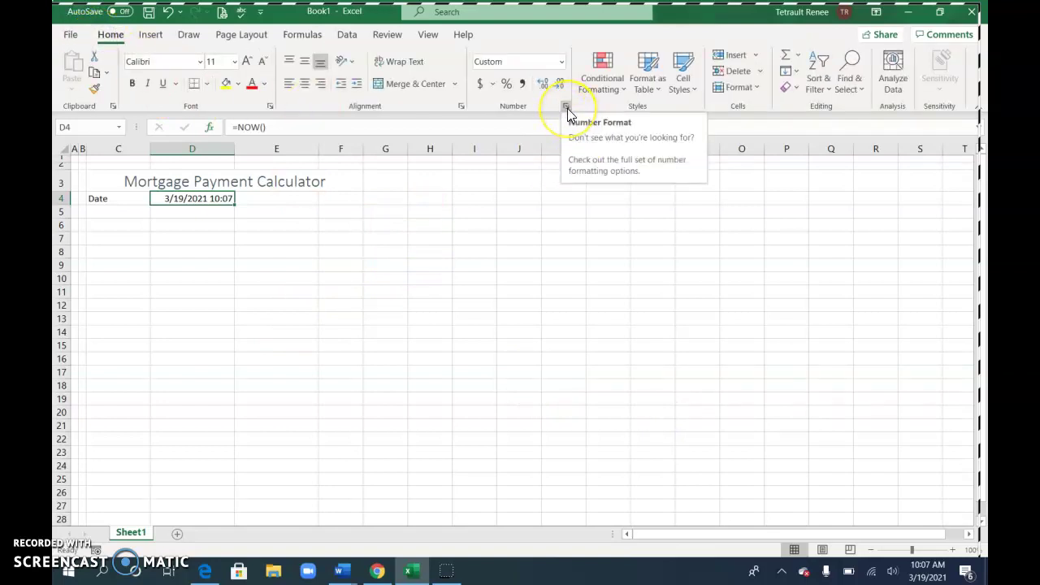
click(566, 107)
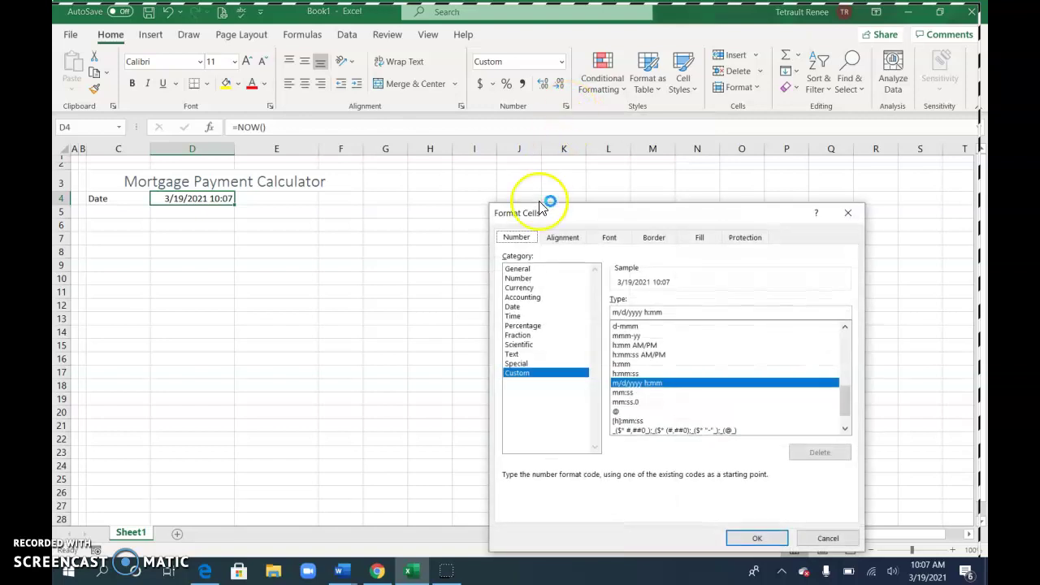
click(514, 306)
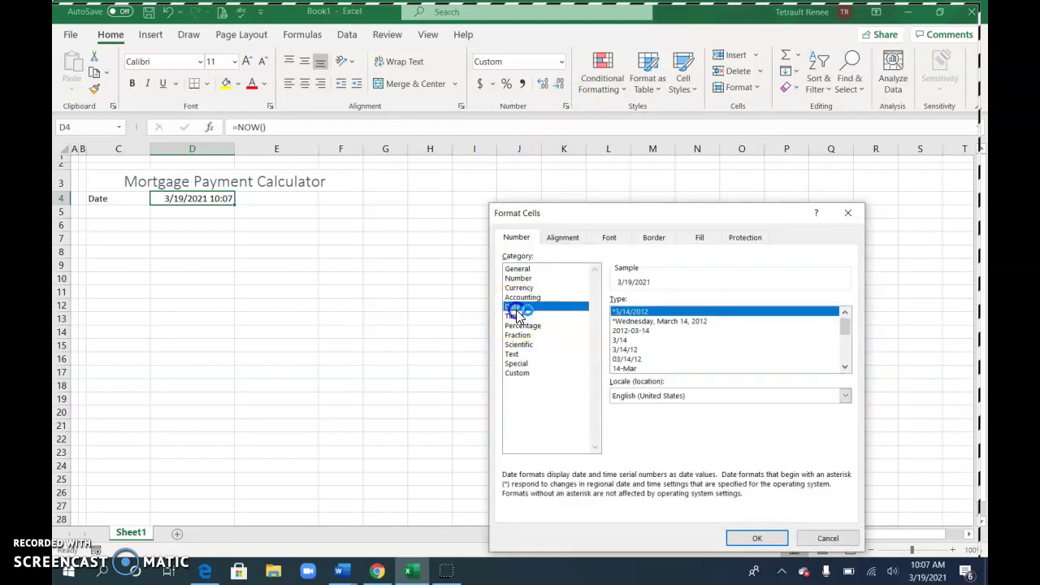
drag(846, 330, 853, 369)
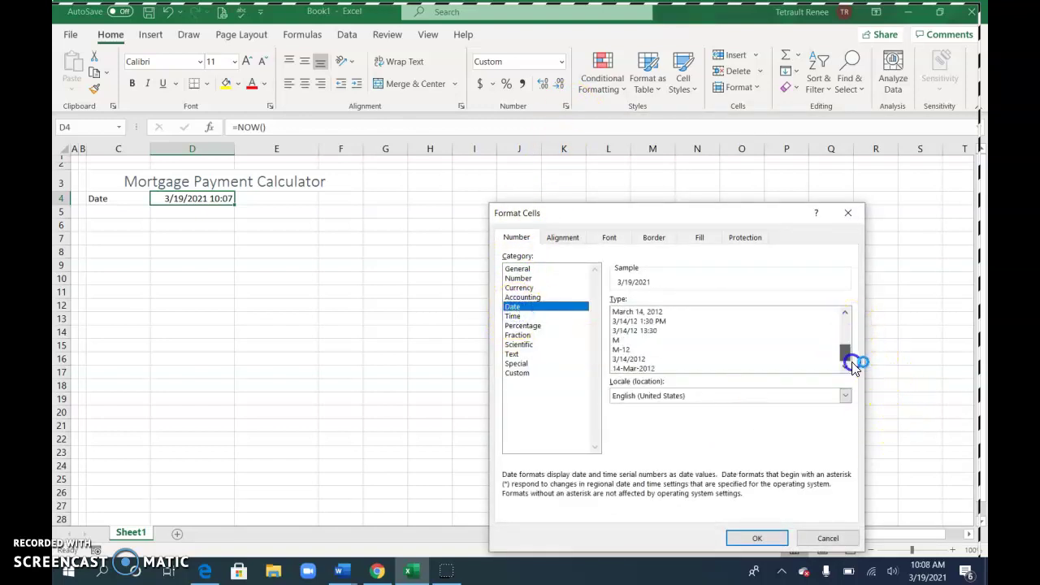
click(648, 370)
click(751, 541)
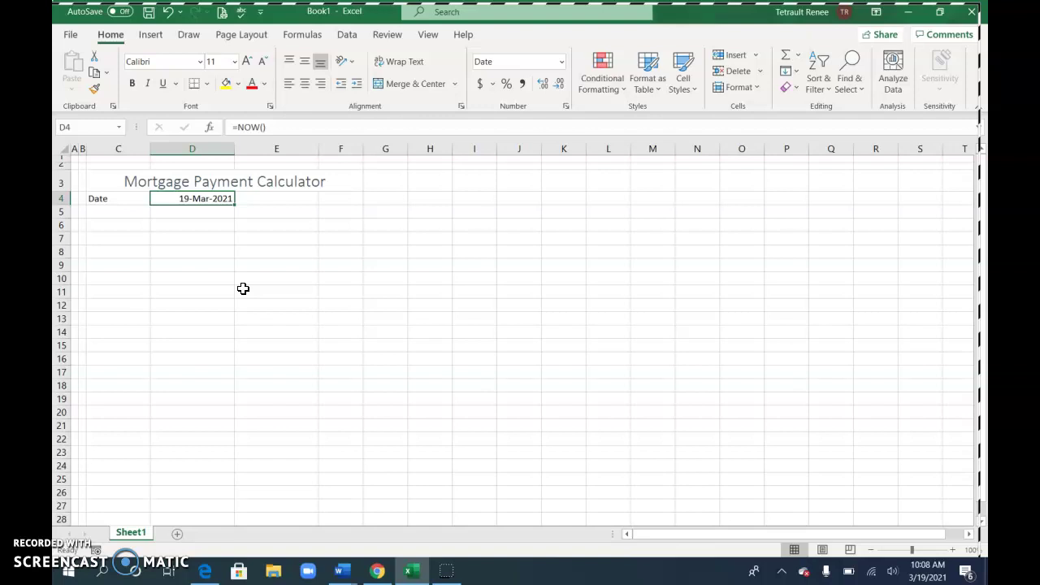
Give D6:D8 and F6:F8 a two-decimal dollar Currency format with red parenthesised negatives.
click(187, 227)
drag(187, 227, 190, 250)
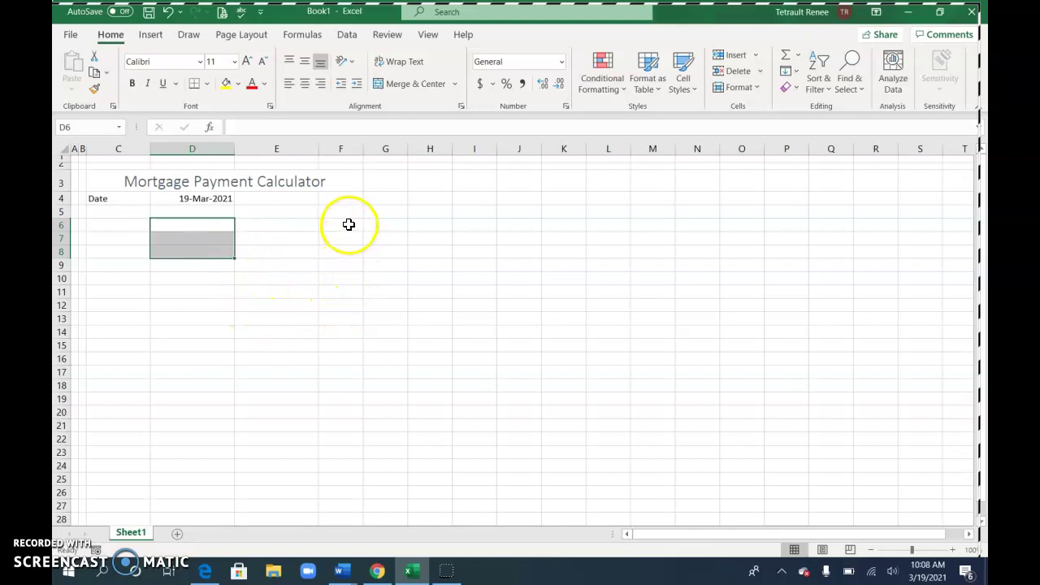
ctrl+drag(348, 226, 358, 251)
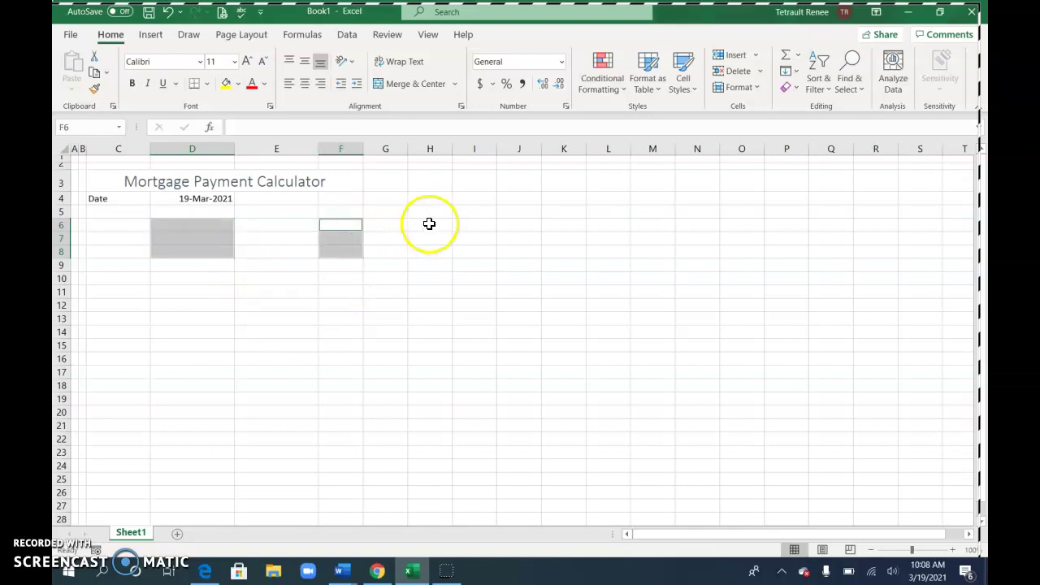
click(566, 107)
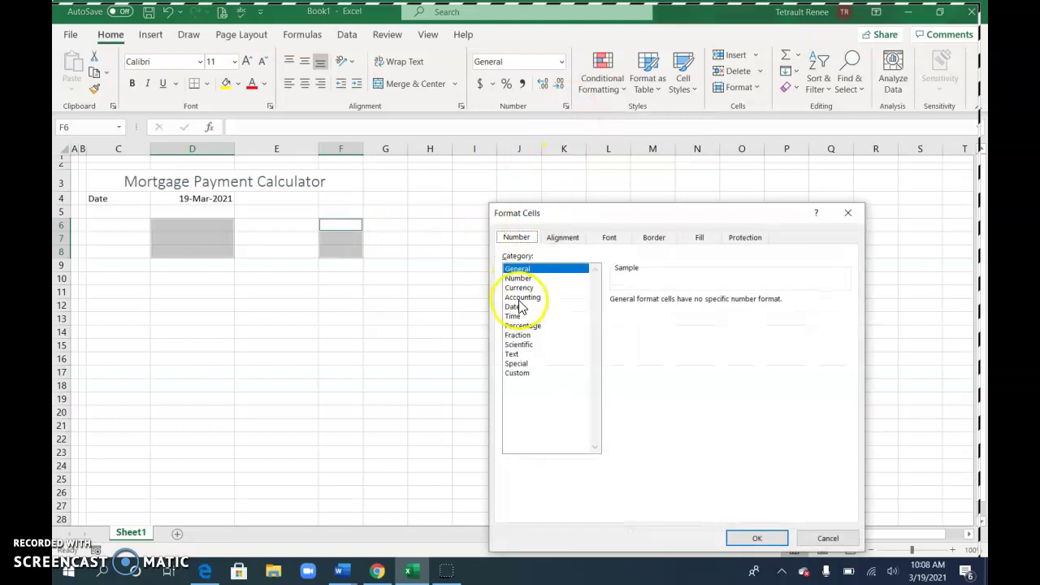
click(520, 288)
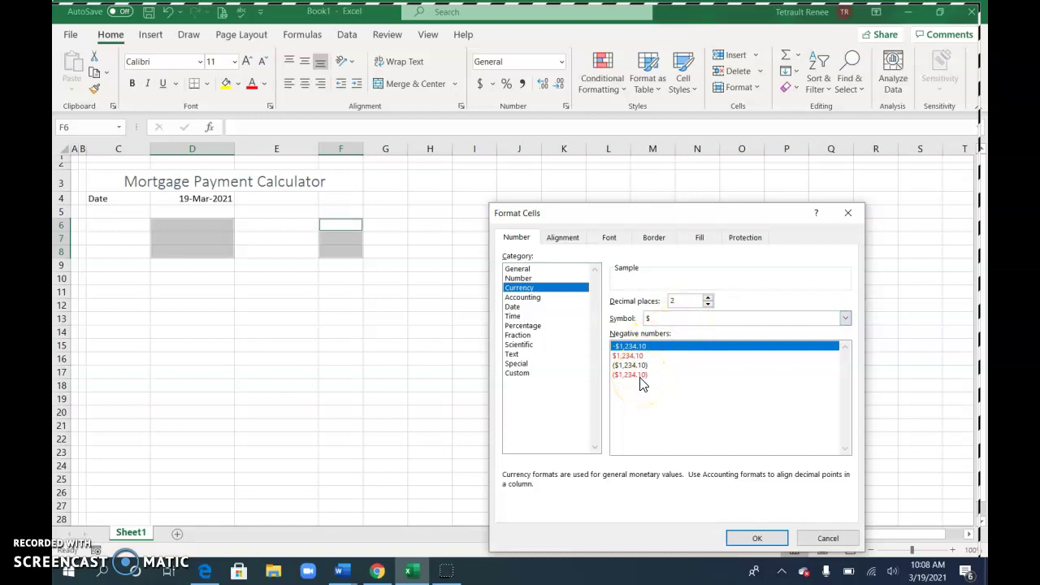
click(640, 377)
click(734, 540)
click(102, 215)
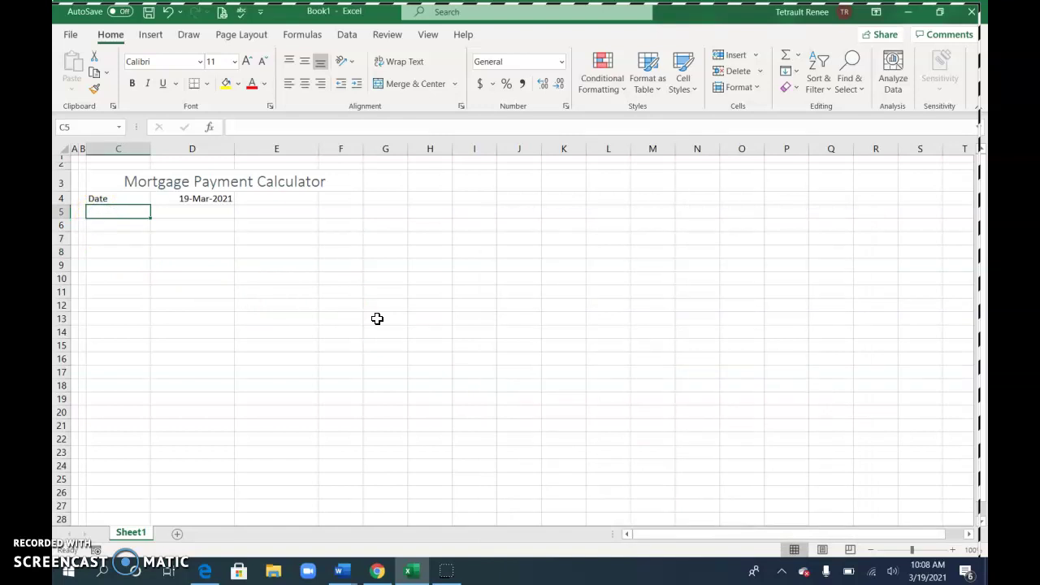
Label C5:C8 as Item, Price, Down Pymt. and Loan Amount.
text(Item)
key(Return)
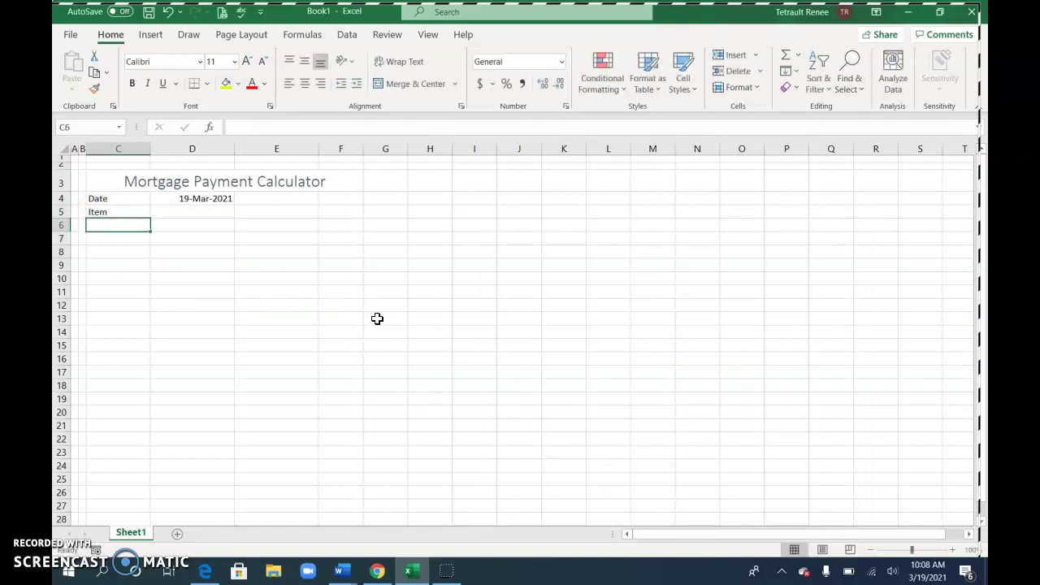
text(Price)
key(Return)
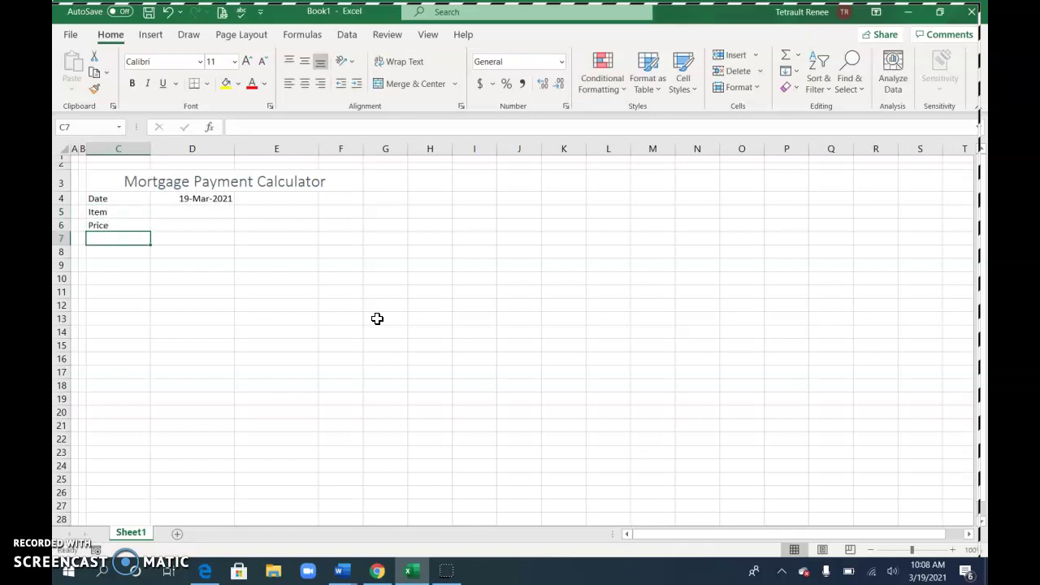
text(Down Pymt.)
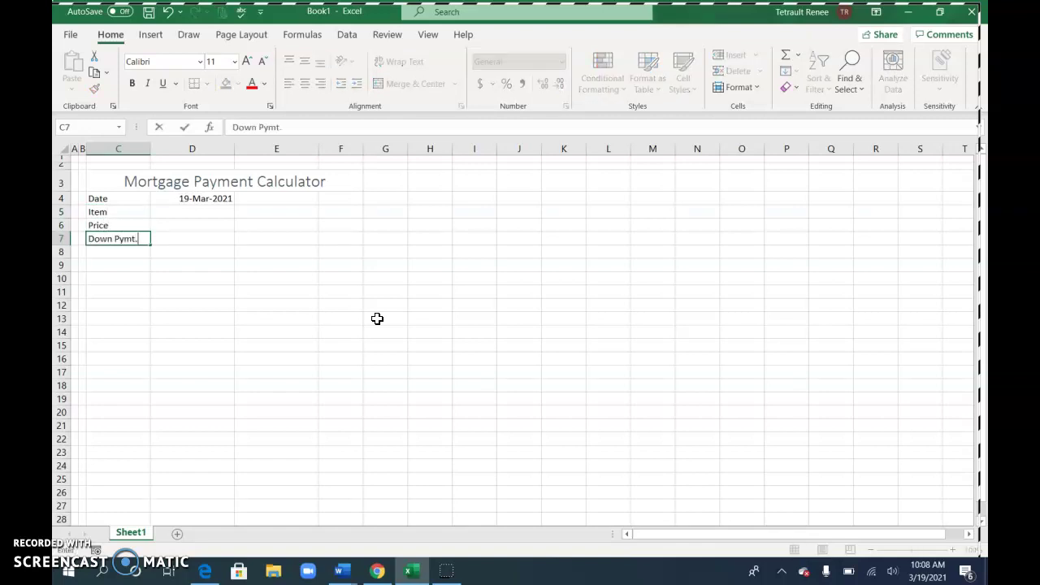
key(Return)
text(Loan Amount)
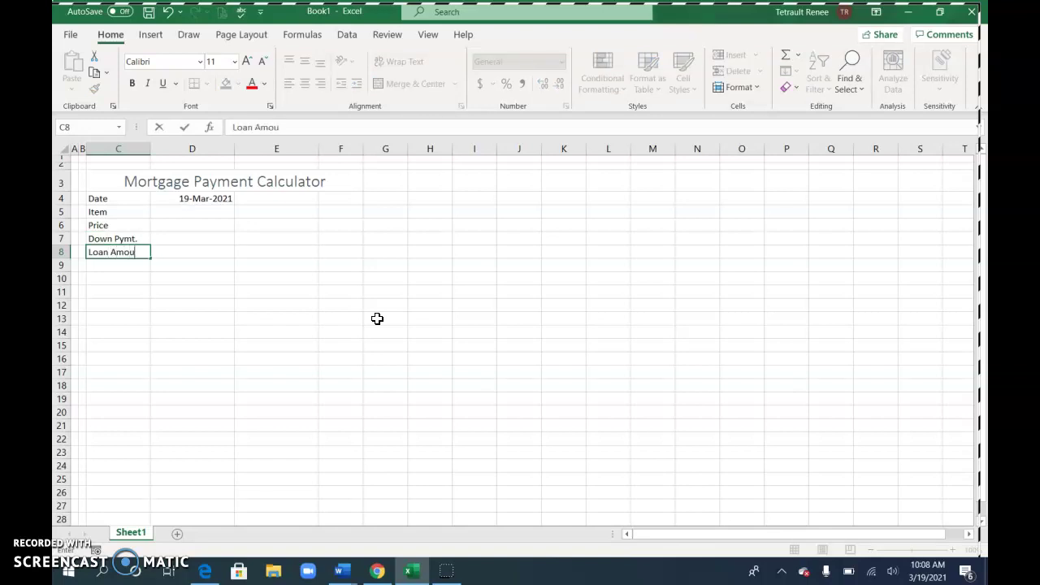
click(218, 213)
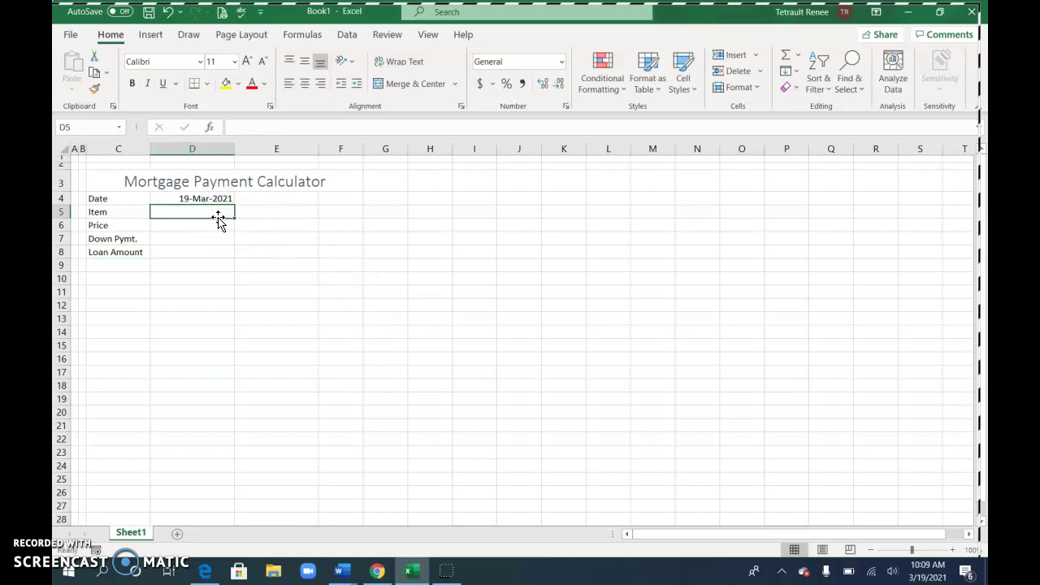
Enter House in D5, price 519000 in D6 and down payment 115000 in D7.
text(House)
click(219, 223)
text(519000)
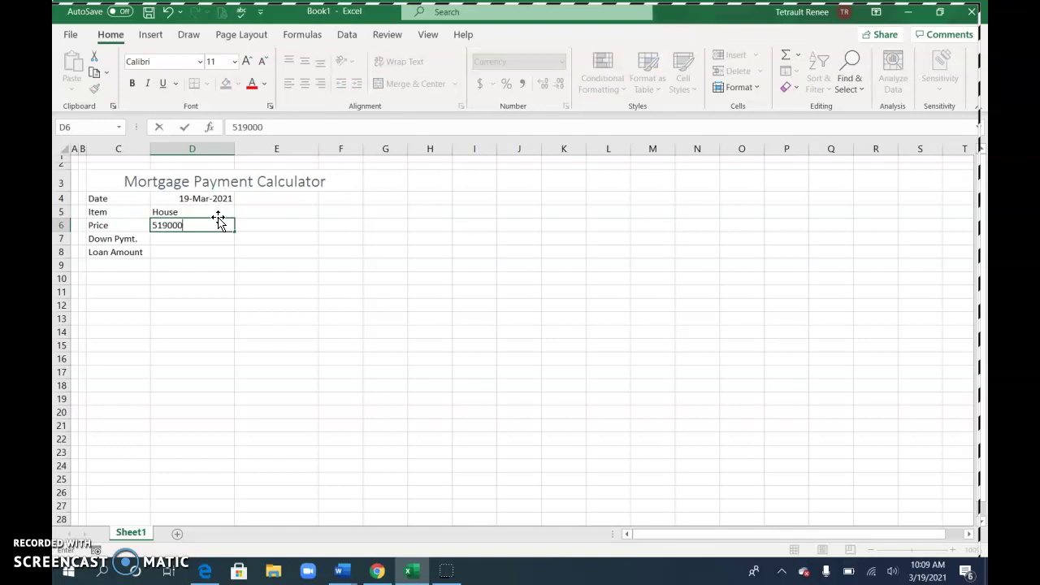
key(Return)
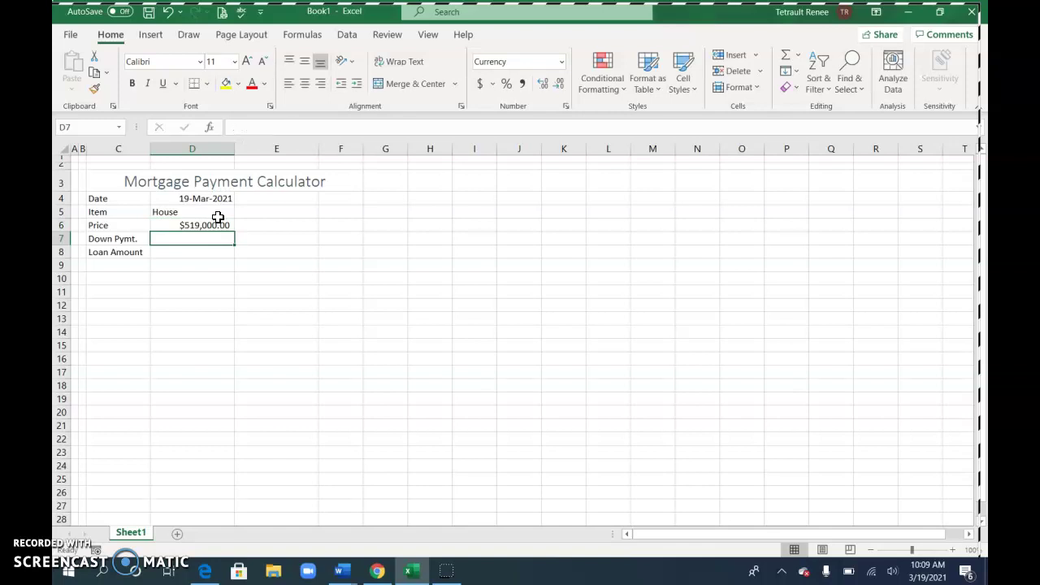
text(115,000.00)
key(Return)
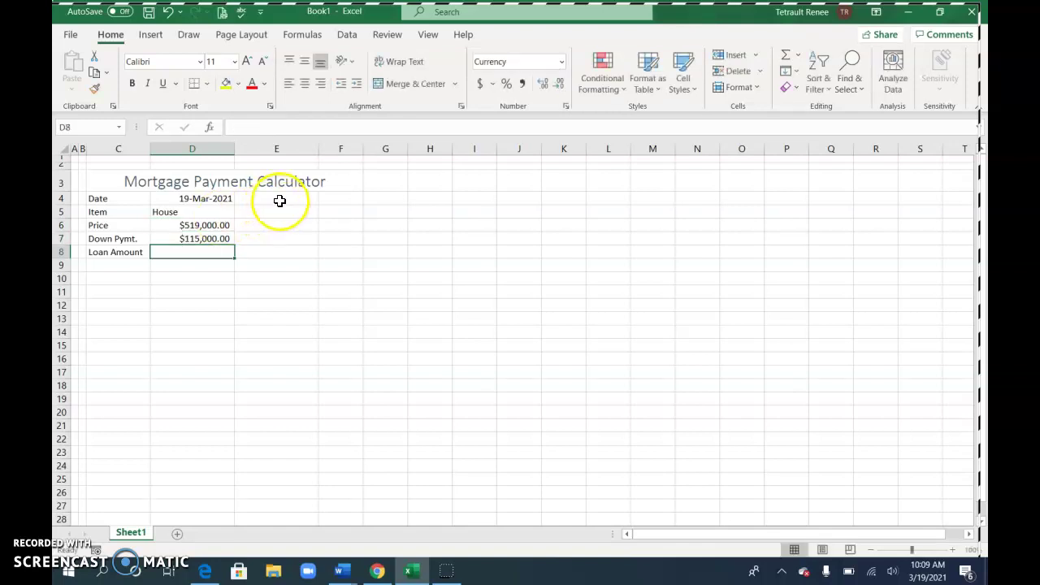
Label E4:E8 as Rate, Term, Monthly Payment, Total Interest and Total Cost.
click(280, 200)
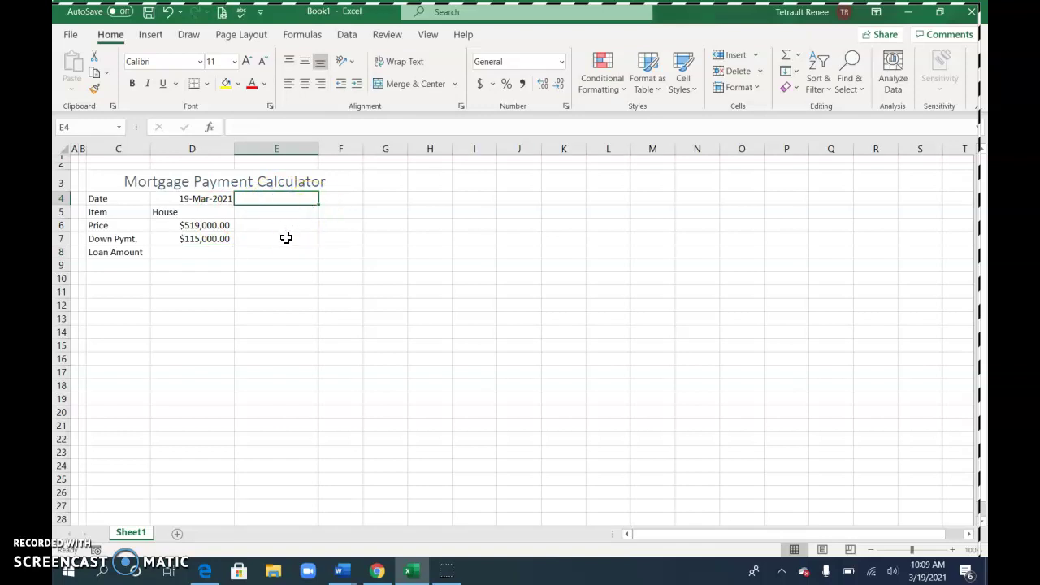
text(Rate)
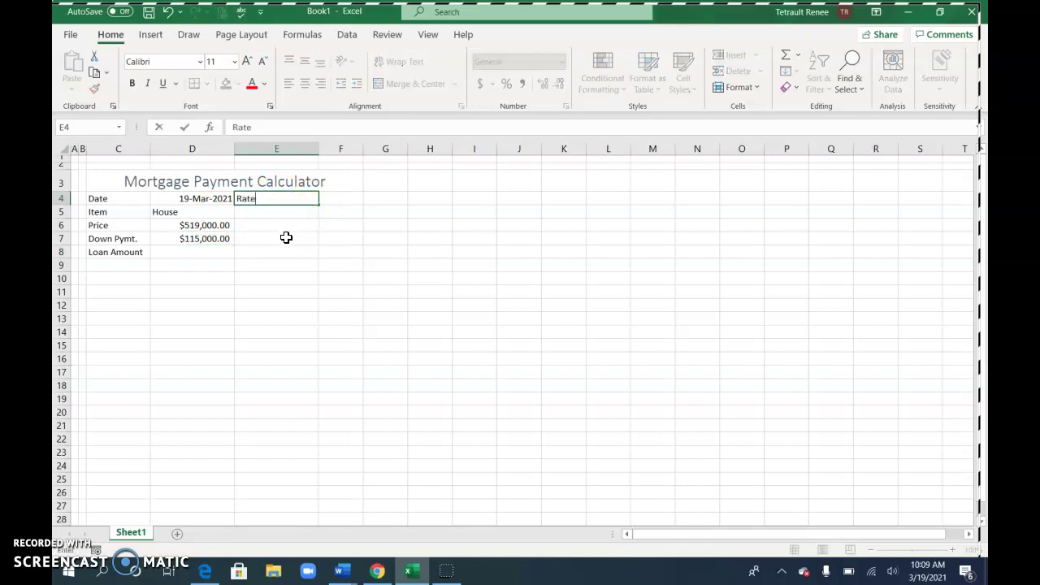
key(Return)
text(Term)
key(Return)
text(Monthly Payment)
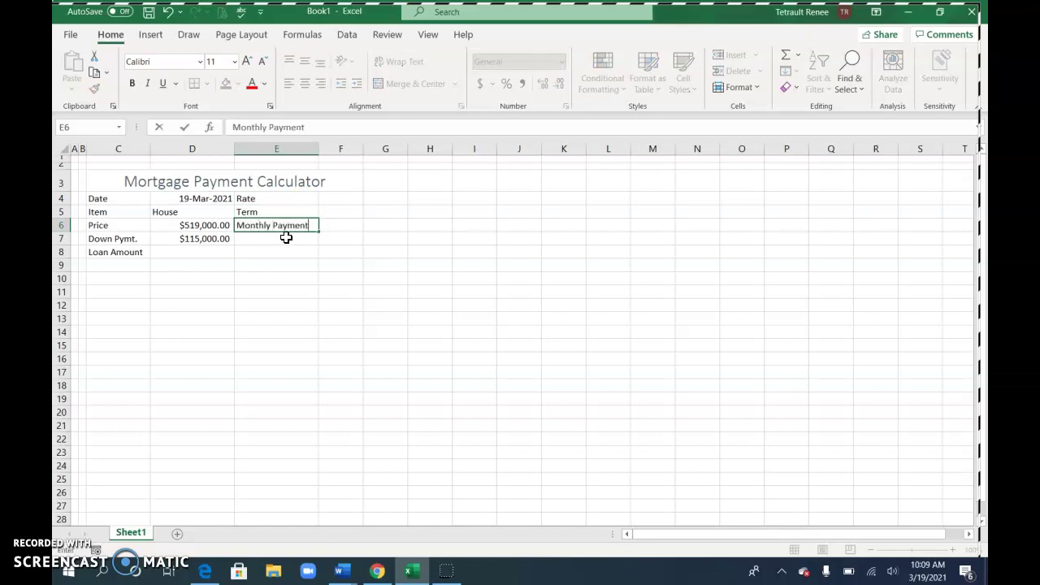
key(Return)
text(Total Inter)
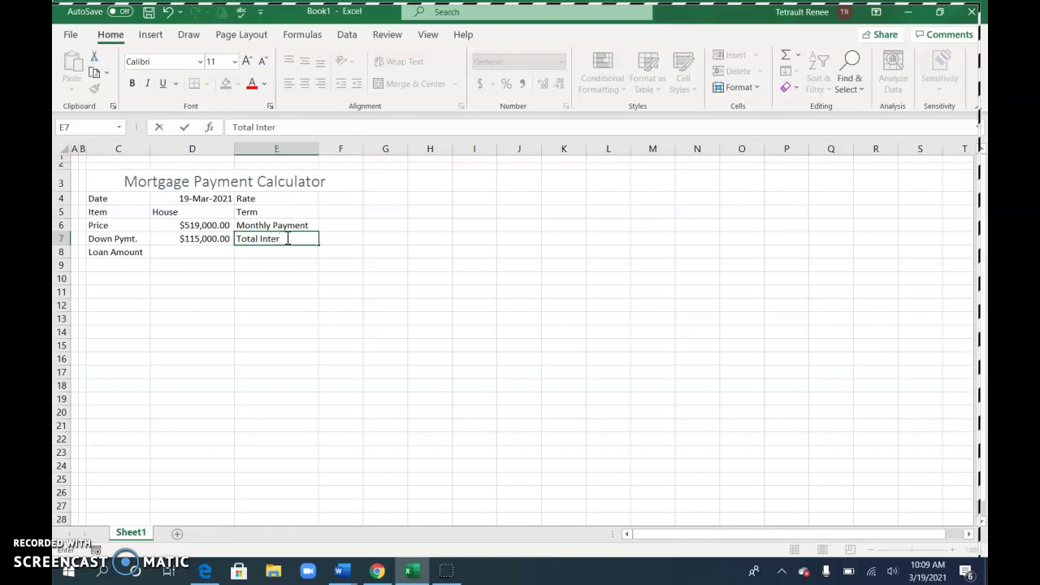
text(est)
key(Return)
text(Total Cost)
key(Return)
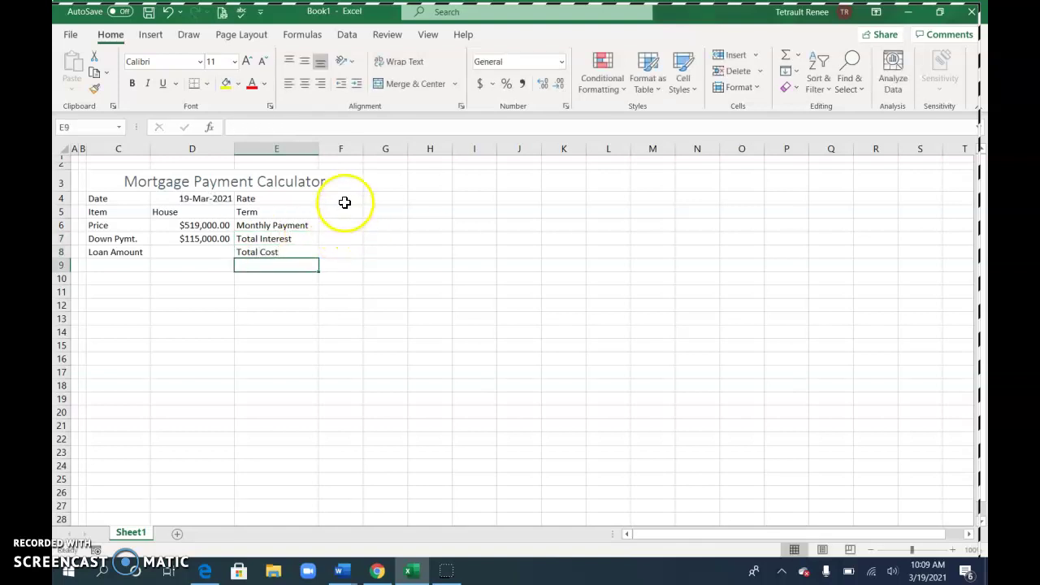
Enter a 3.875% rate in F4 with three decimals and a 15-year term in F5.
click(345, 203)
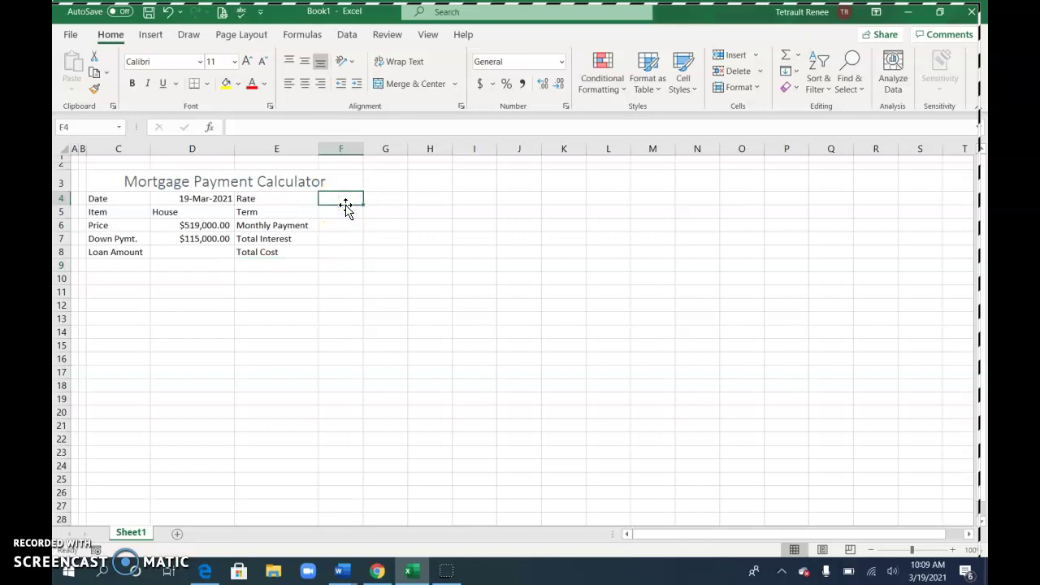
text(3.875)
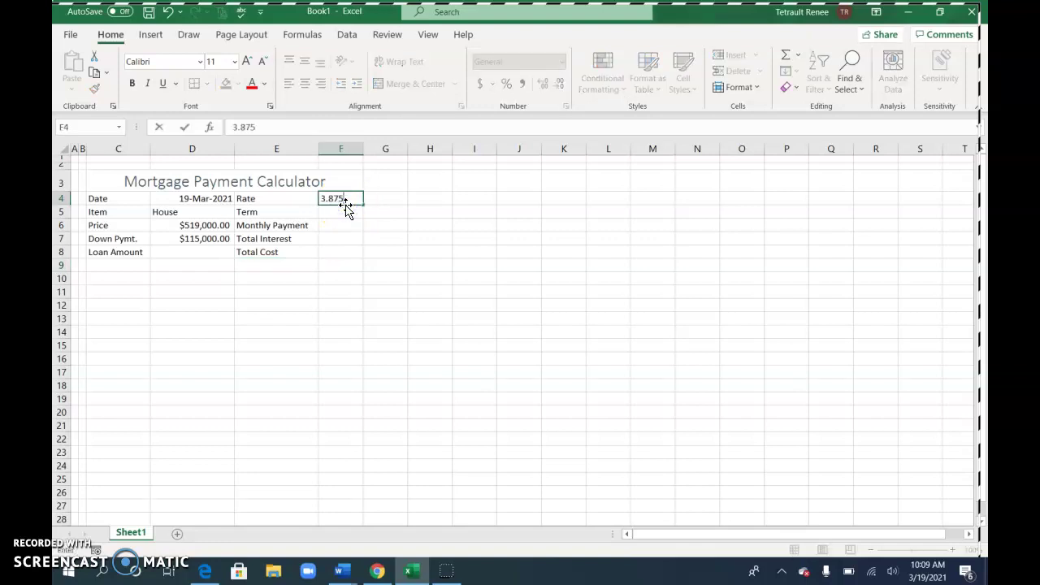
key(Return)
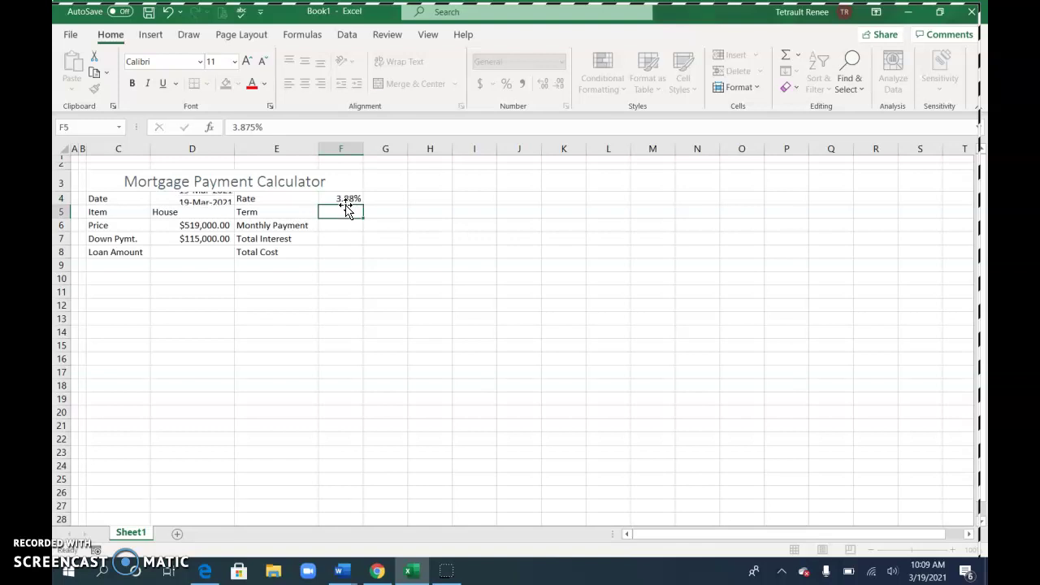
click(355, 215)
click(344, 200)
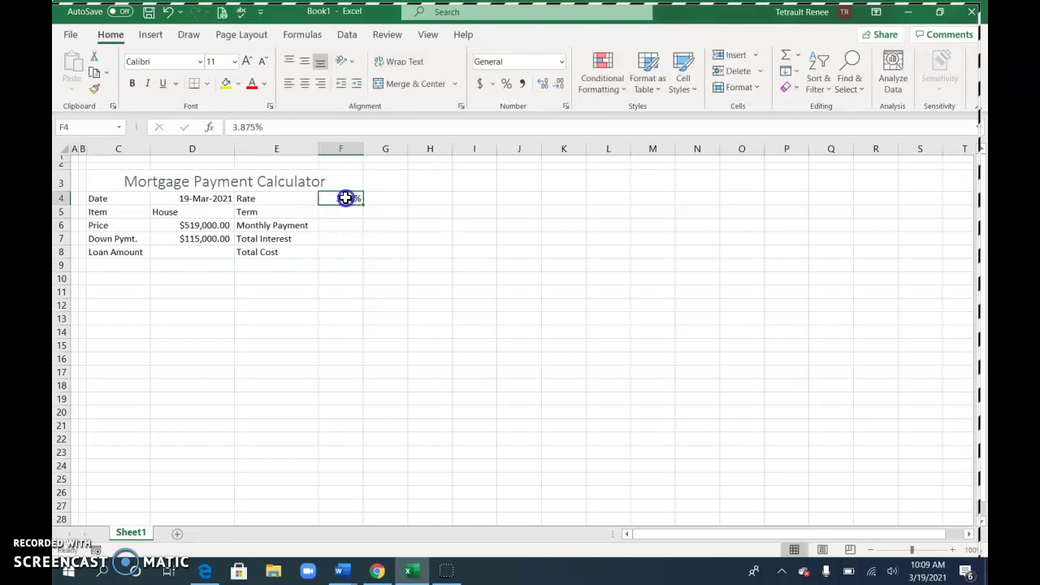
click(541, 86)
click(347, 215)
text(15)
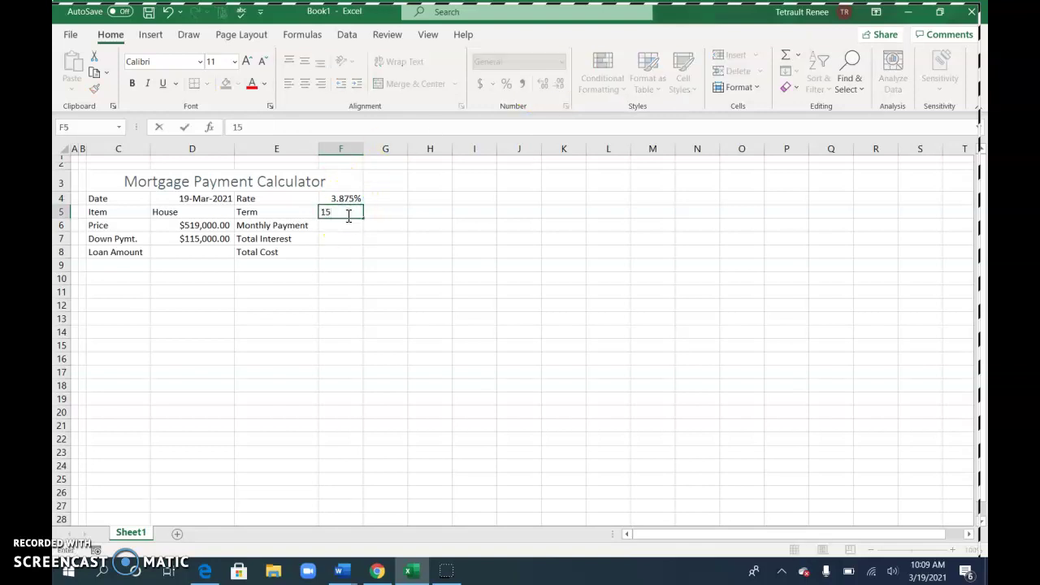
key(Return)
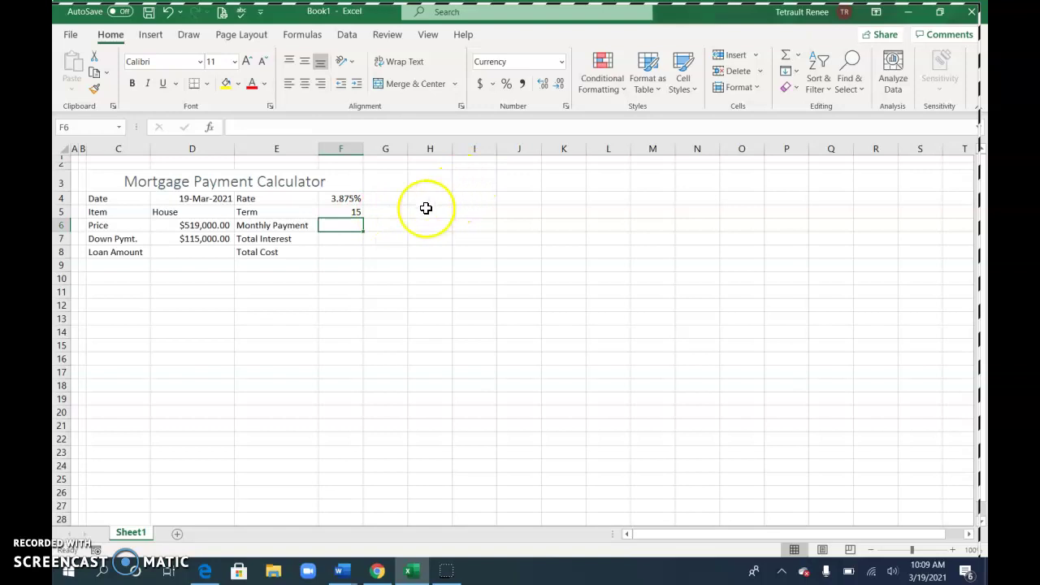
click(206, 251)
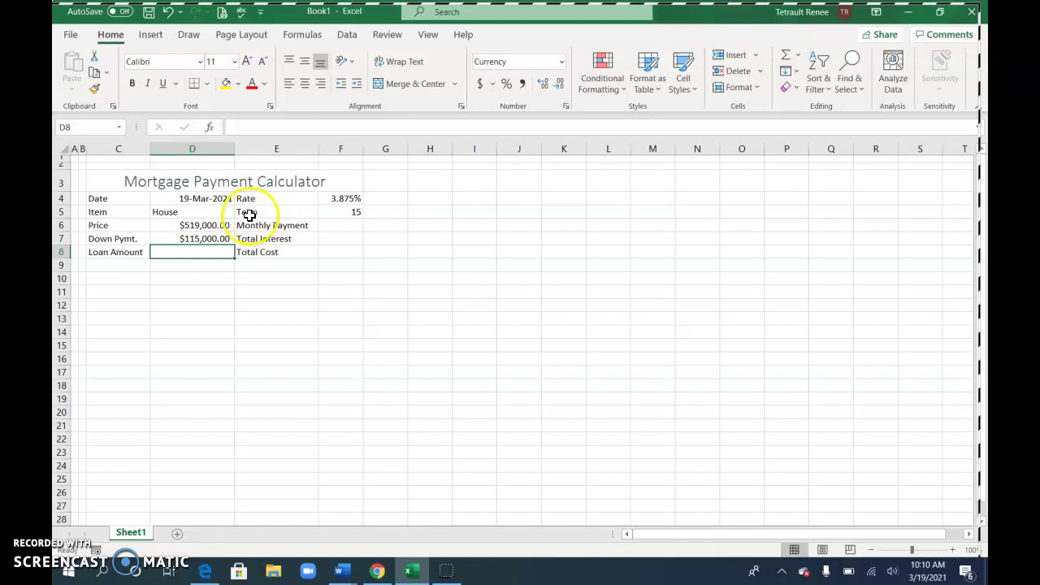
click(211, 225)
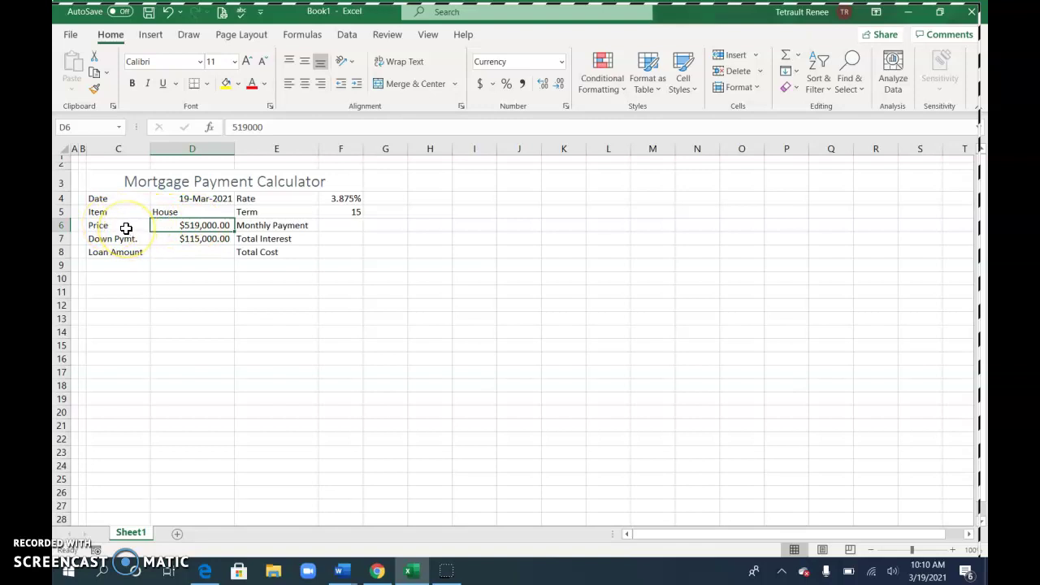
Name the Price, Down Pymt. and Loan Amount cells from the C6:C8 labels.
drag(120, 230, 182, 249)
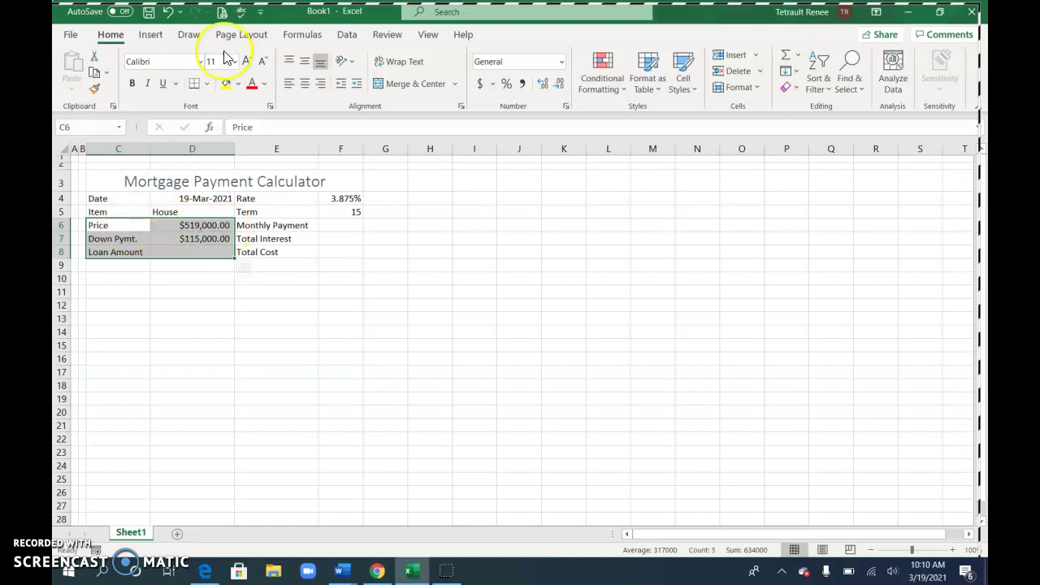
click(293, 35)
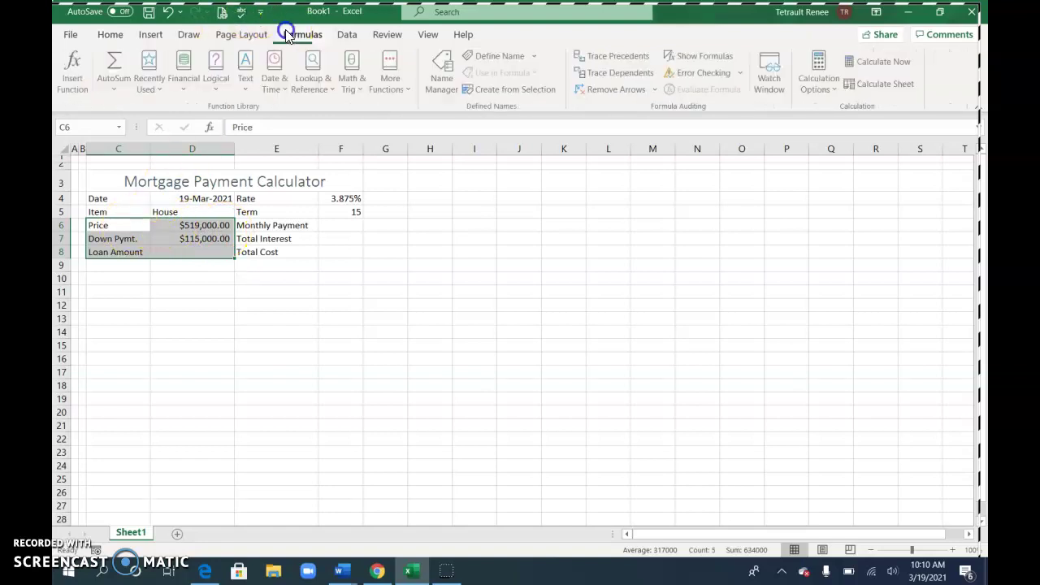
click(520, 90)
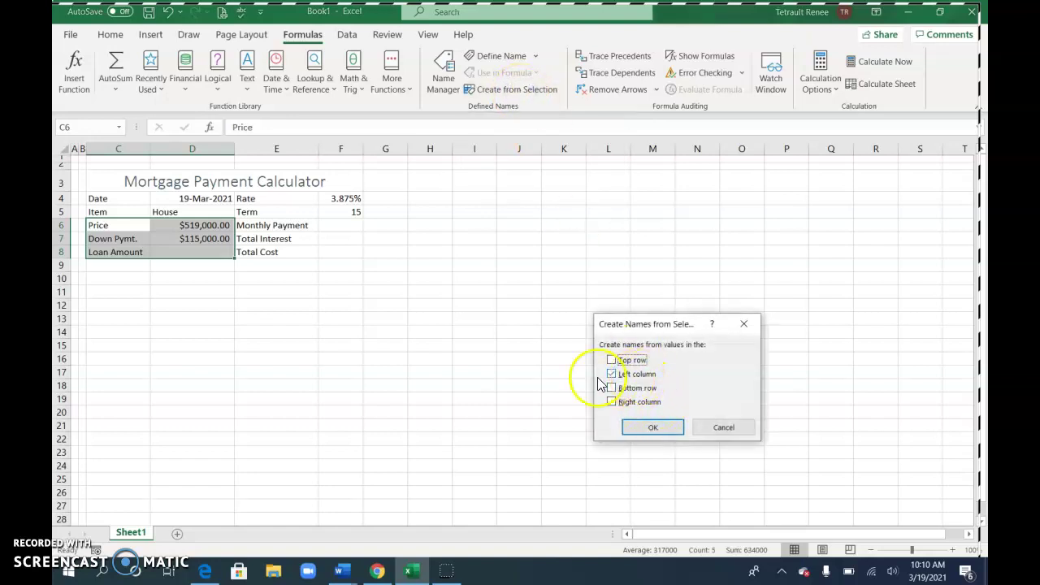
click(652, 430)
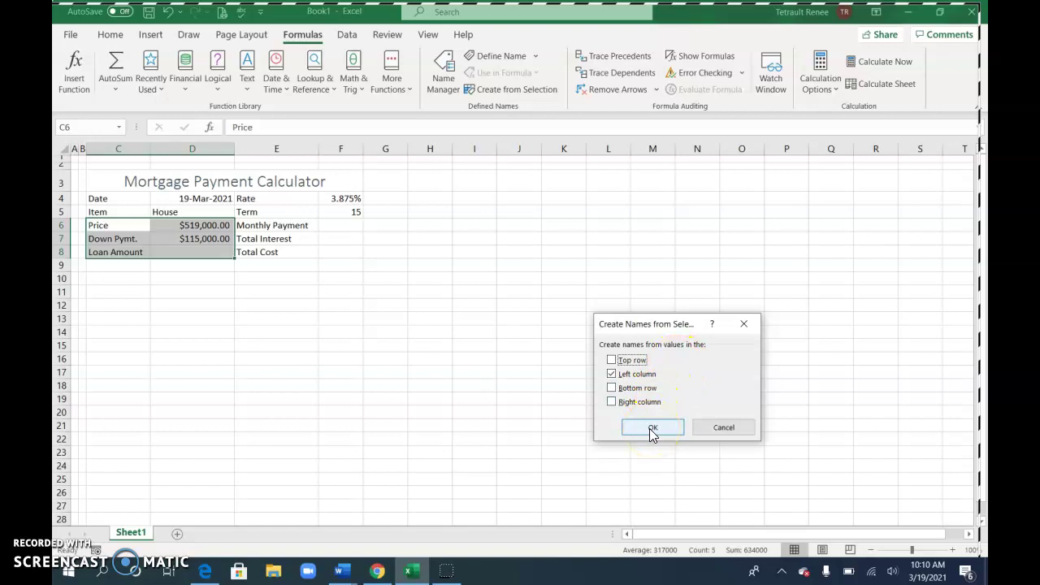
click(650, 429)
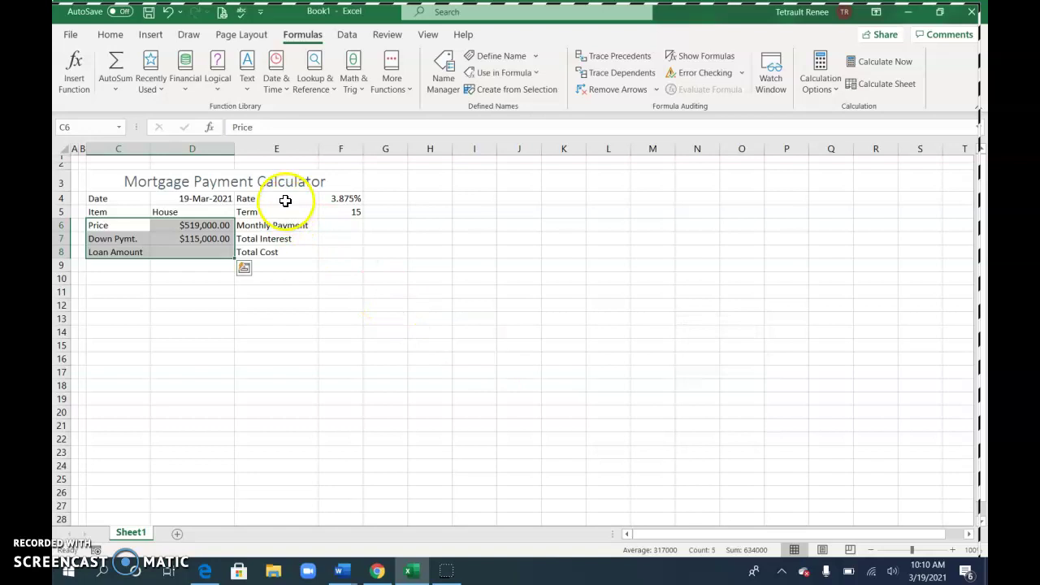
Name the Rate through Total Cost cells in F4:F8 from the E4:E8 labels.
mouse_move(285, 201)
mouse_down()
mouse_move(304, 248)
mouse_move(358, 255)
mouse_up()
click(517, 90)
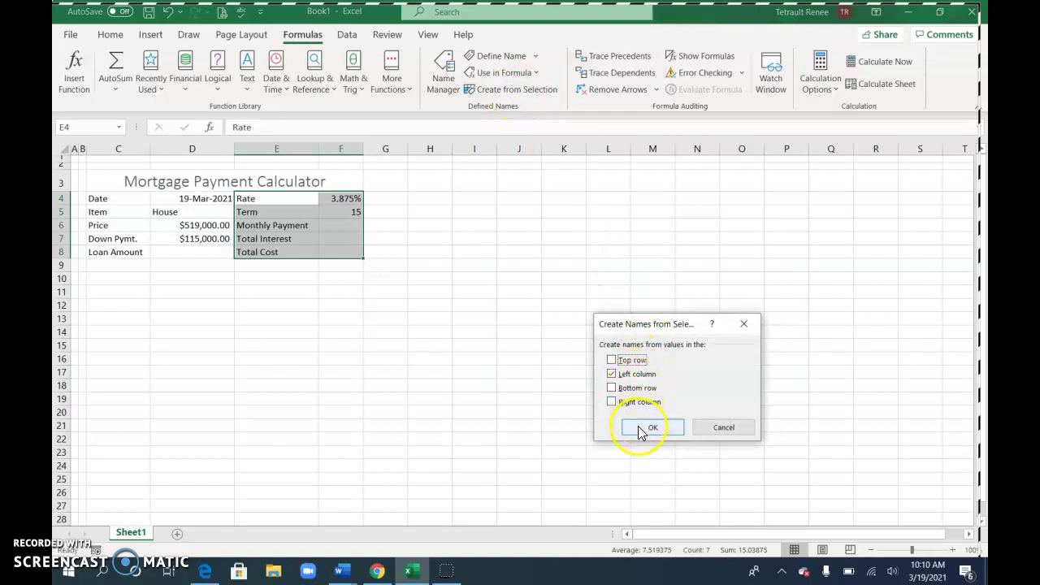
click(638, 434)
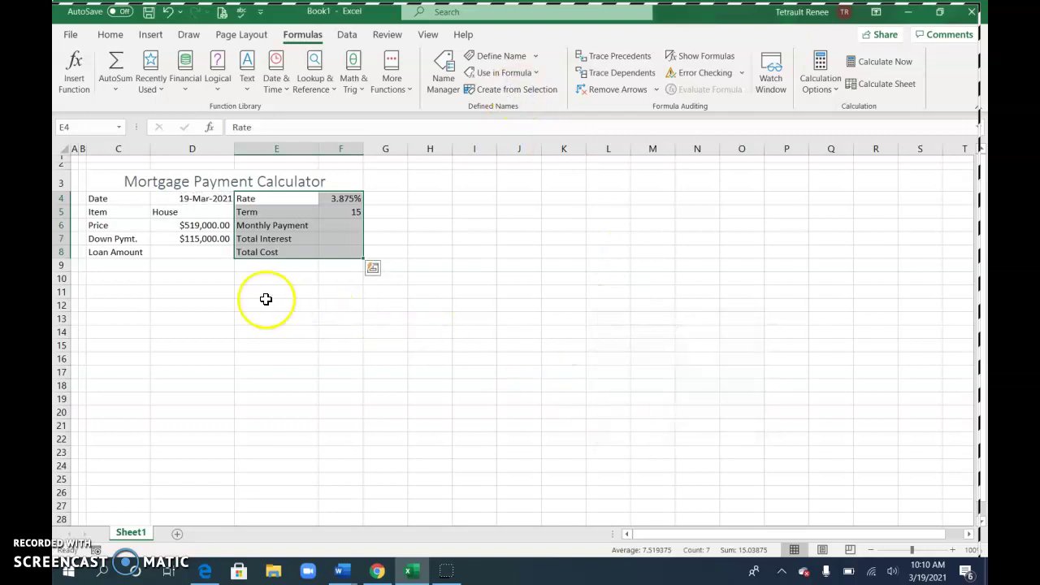
click(207, 255)
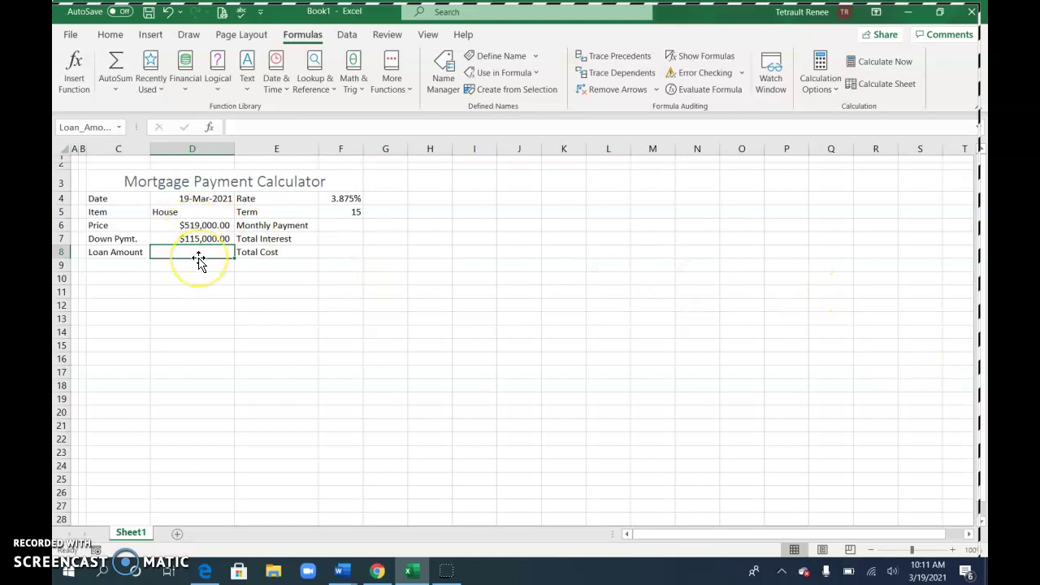
Enter =Price-Down_Pymt. in D8, giving a $404,000.00 loan amount.
text(=)
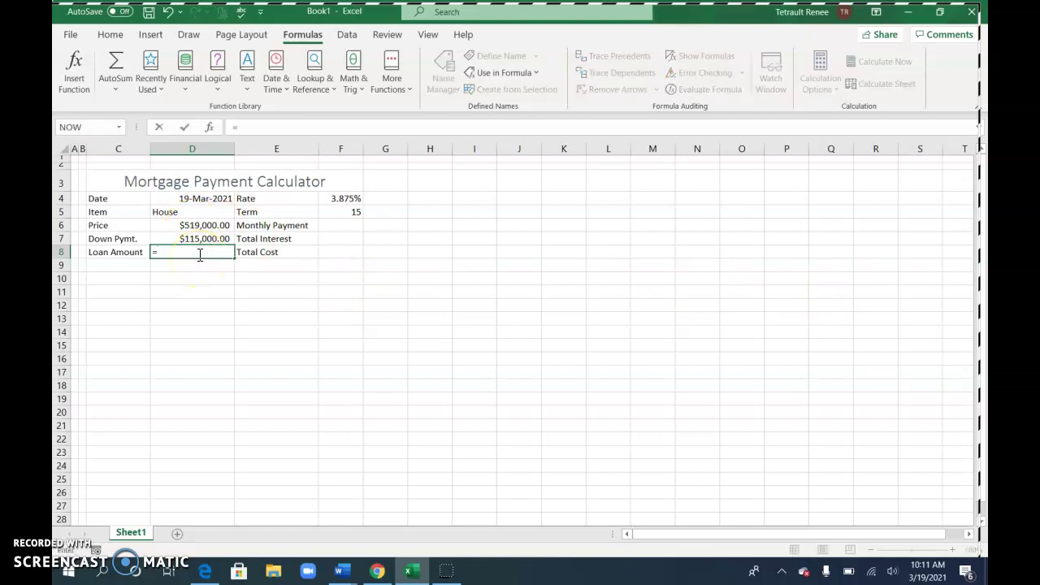
click(189, 225)
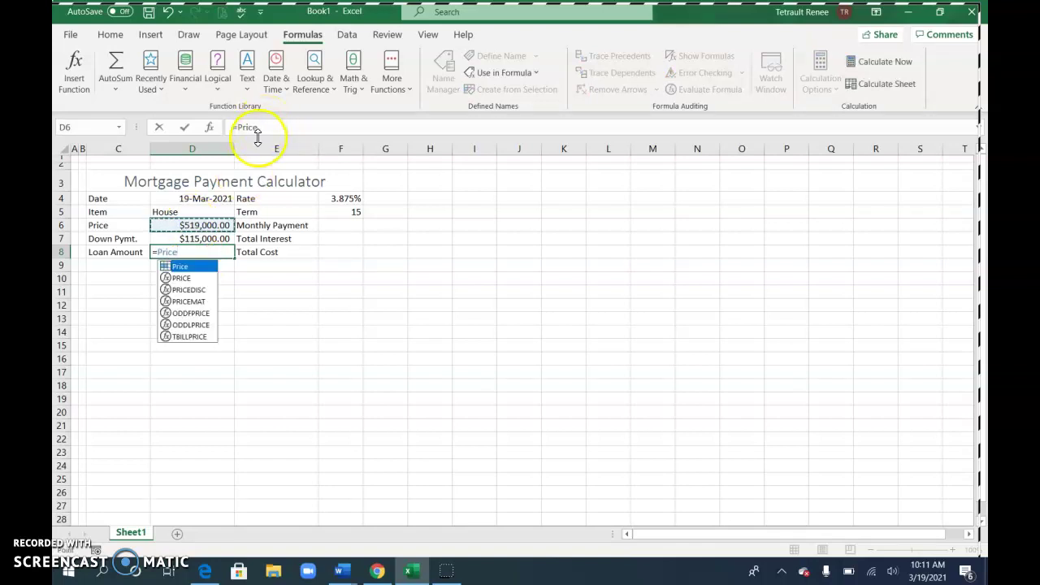
click(256, 139)
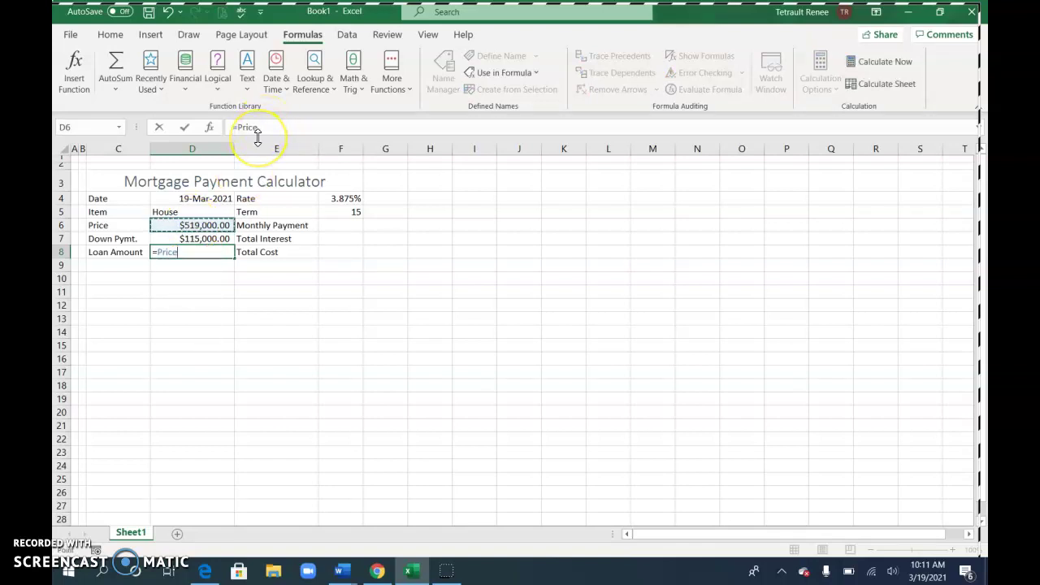
click(204, 238)
key(Return)
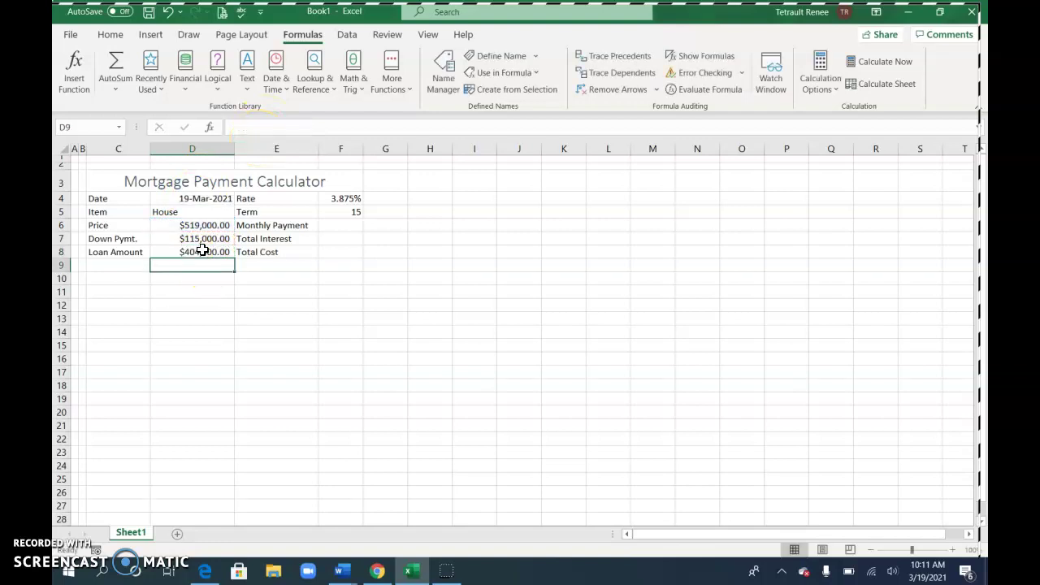
click(337, 225)
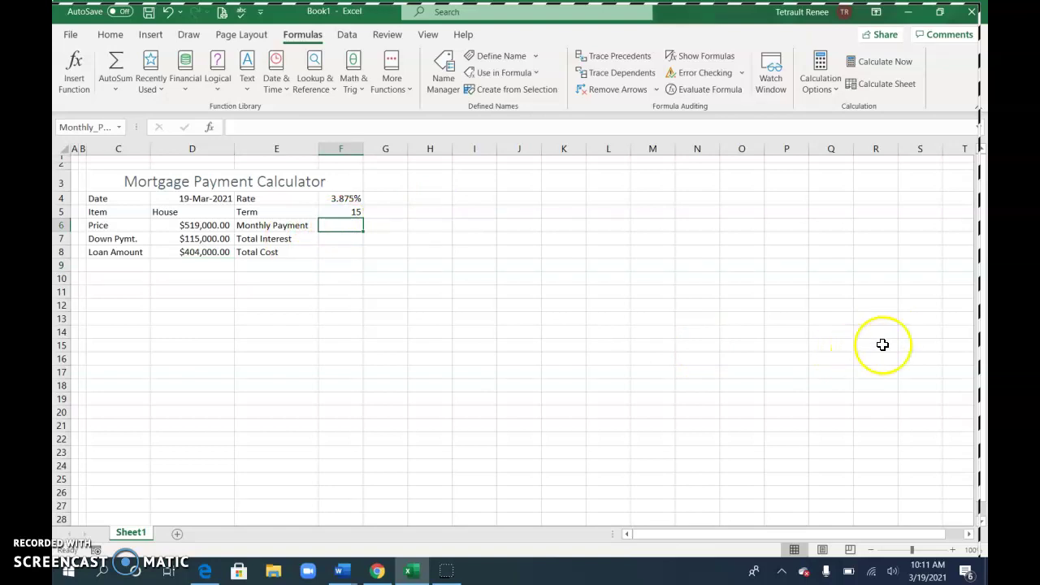
Insert an empty PMT function from the Financial category into cell F6.
click(211, 127)
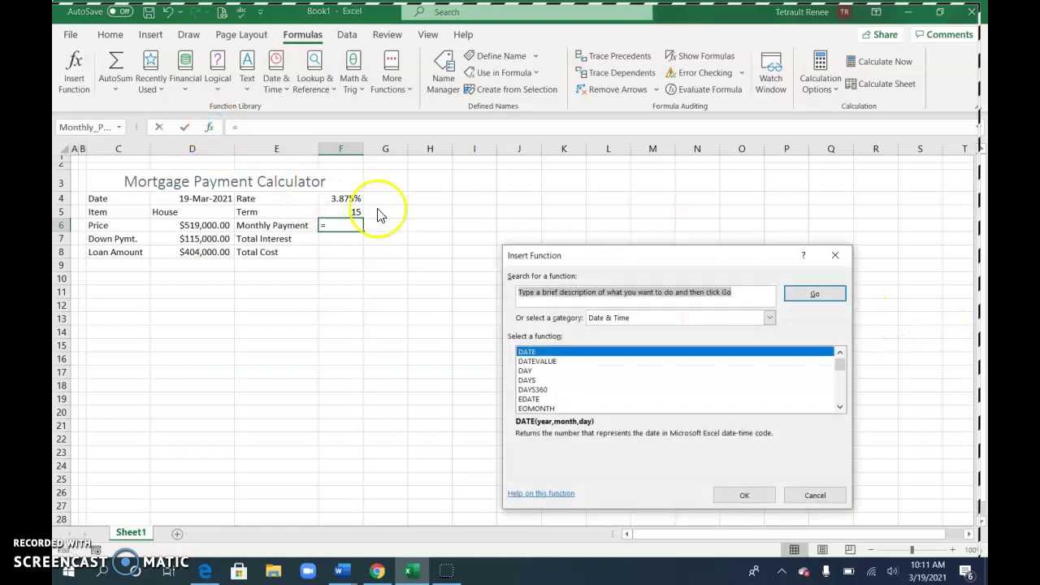
click(769, 318)
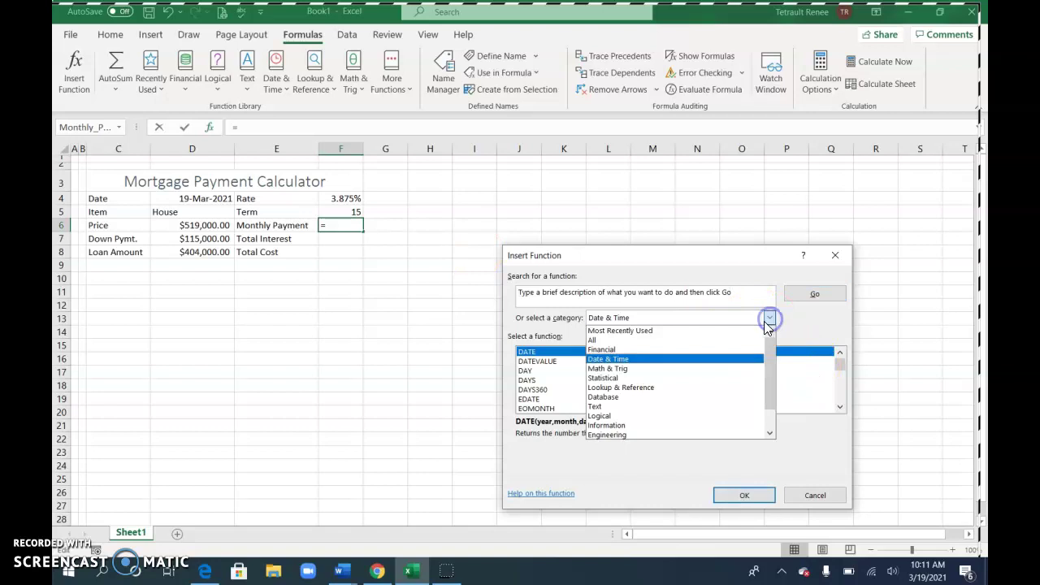
click(625, 349)
drag(841, 359, 839, 378)
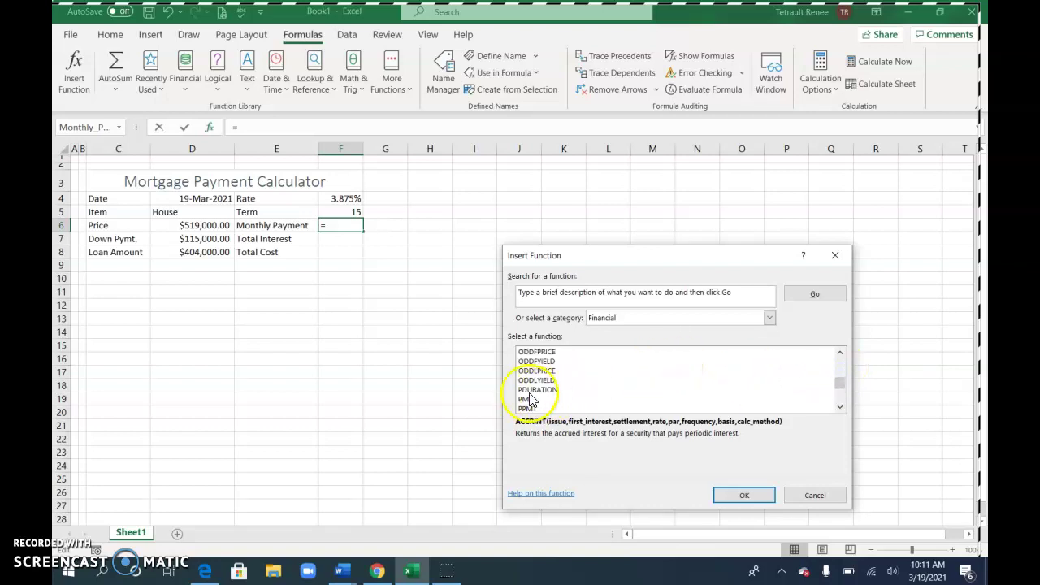
click(526, 399)
click(725, 495)
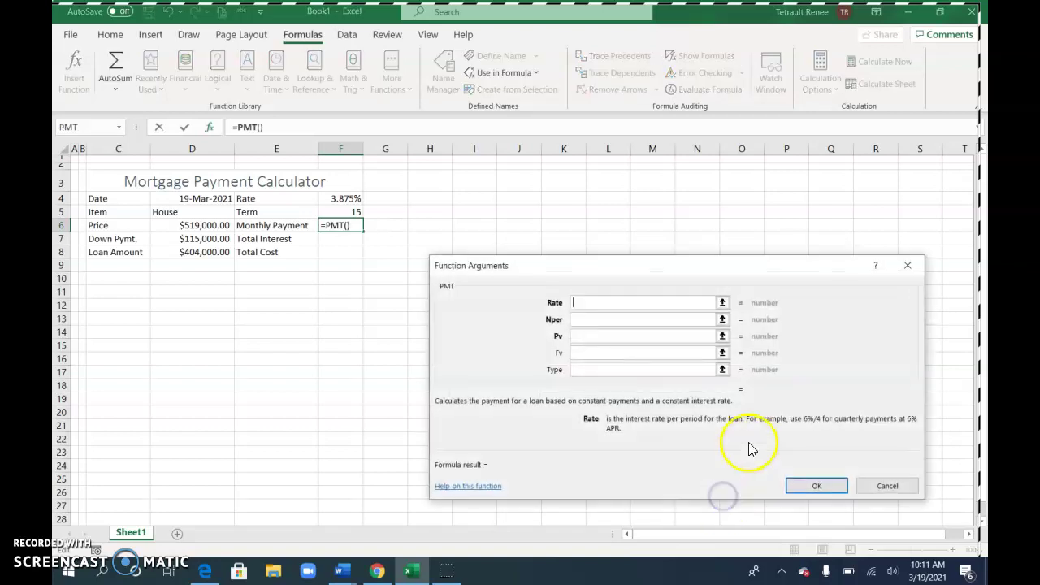
Fill PMT's arguments with Rate/12, 12*Term and Loan_Amount, giving ($2,963.10).
drag(660, 278, 684, 145)
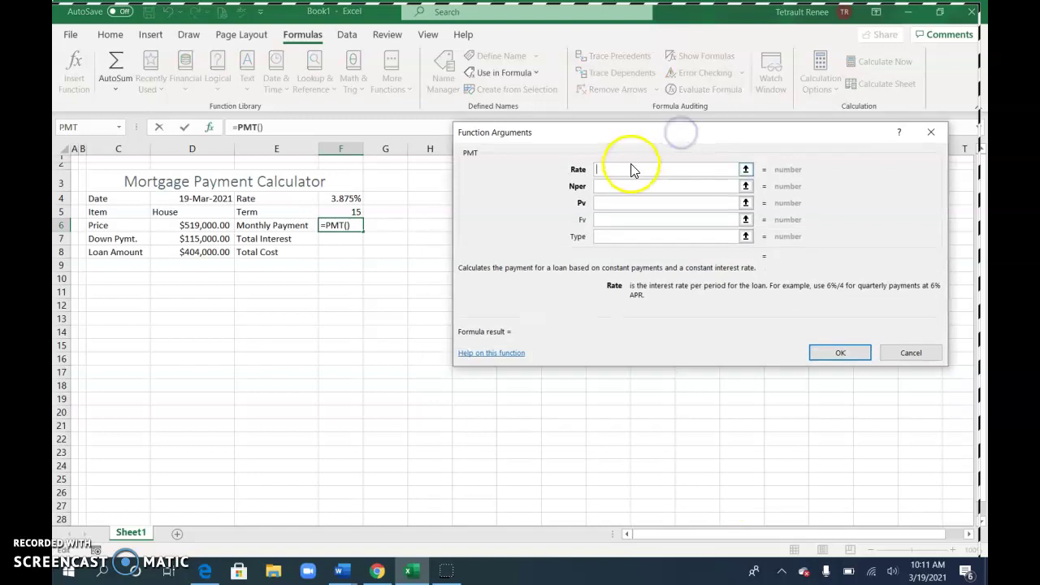
click(633, 165)
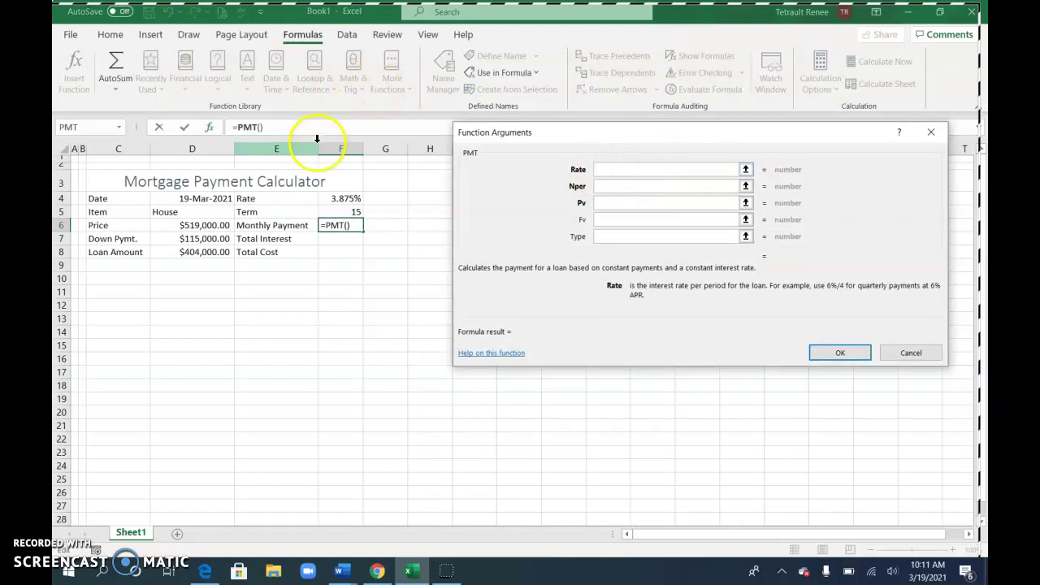
click(345, 202)
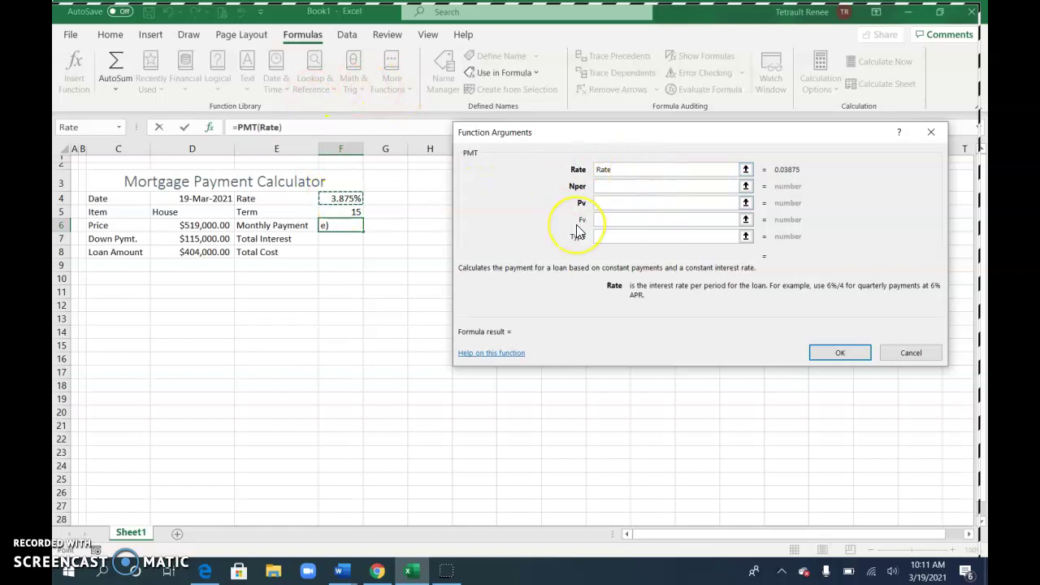
text(/12)
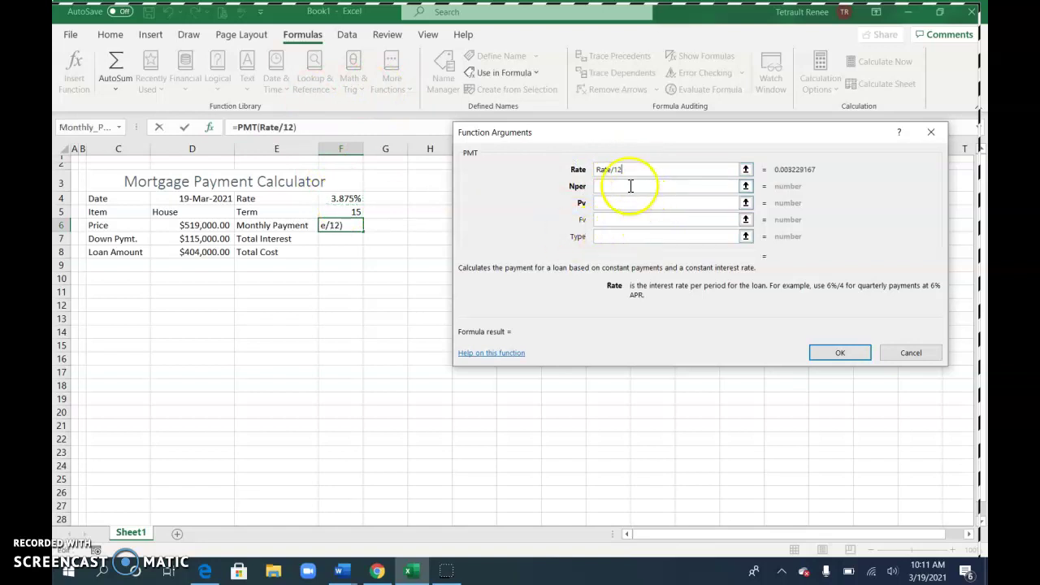
click(630, 186)
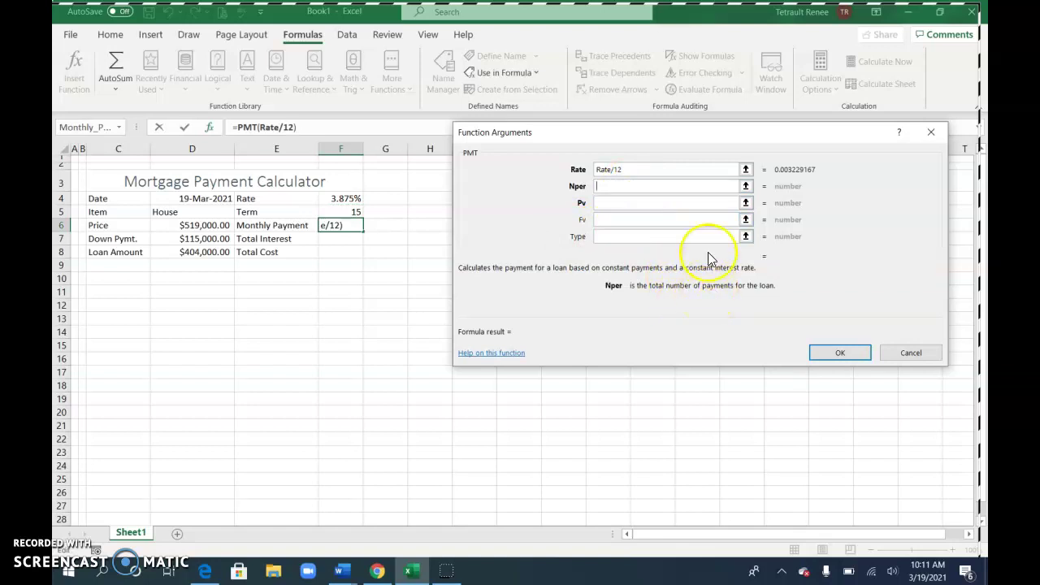
text(12*)
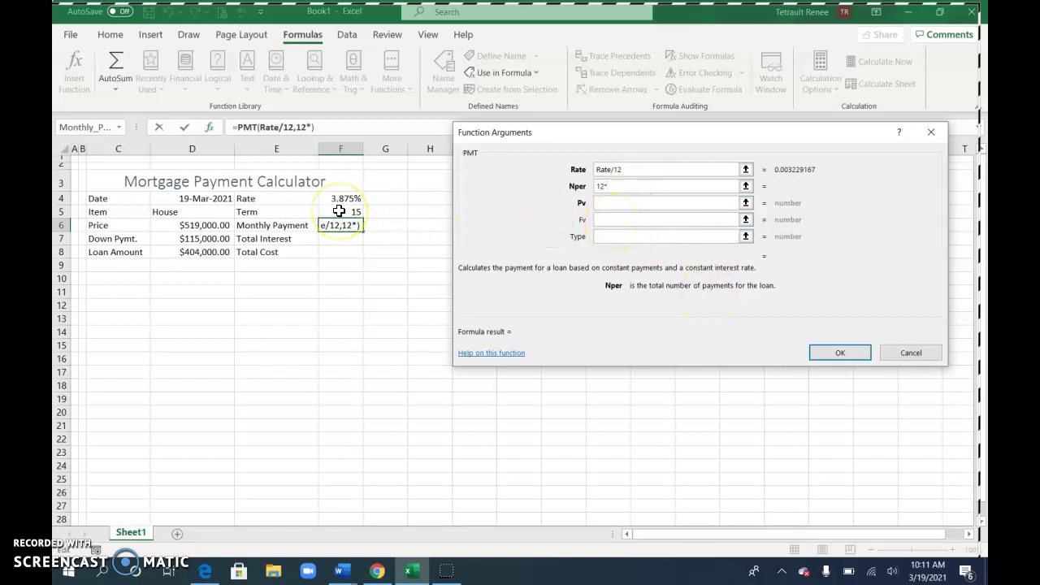
click(339, 211)
click(619, 205)
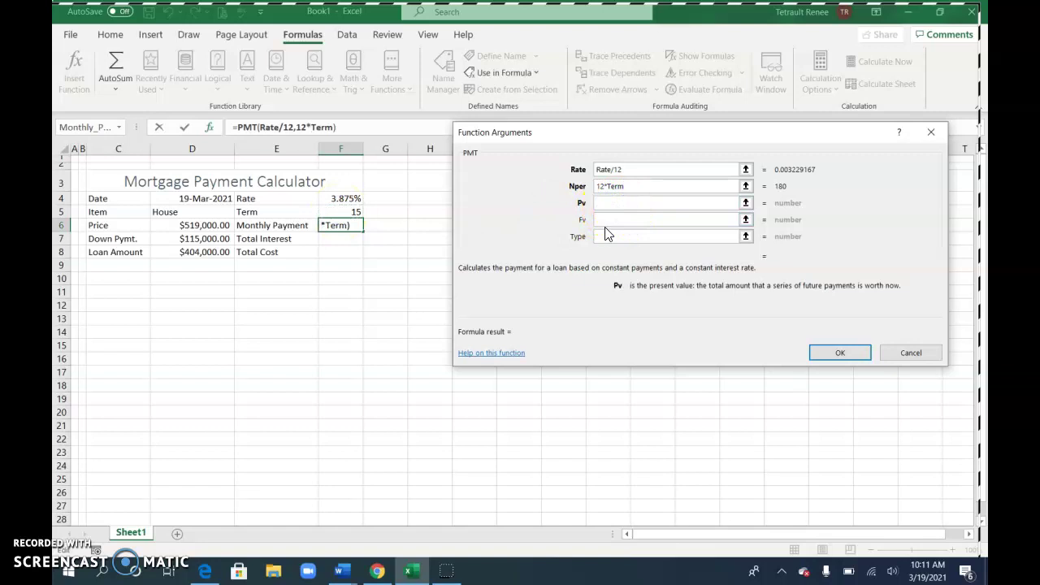
click(193, 253)
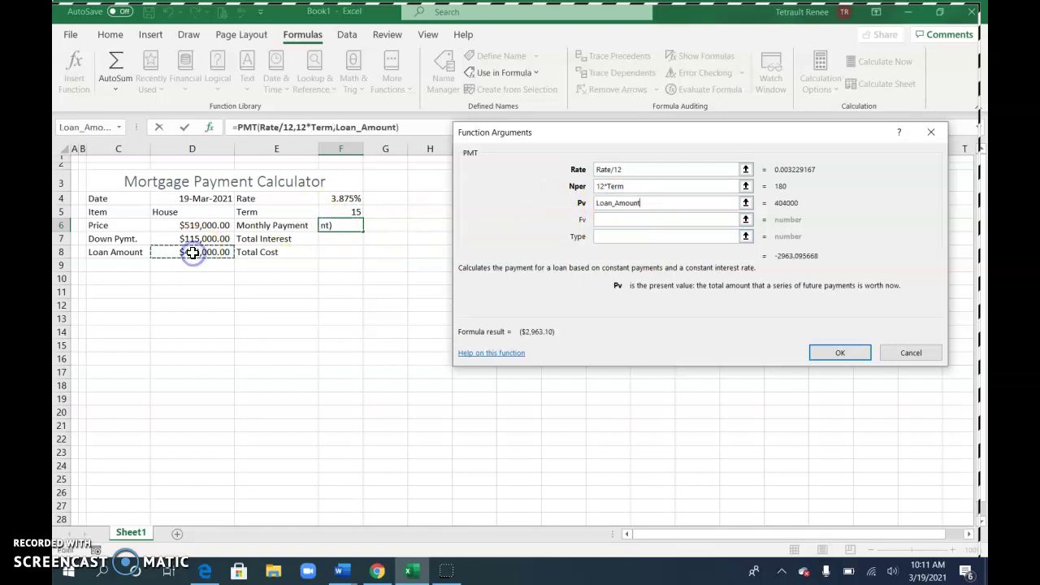
click(819, 354)
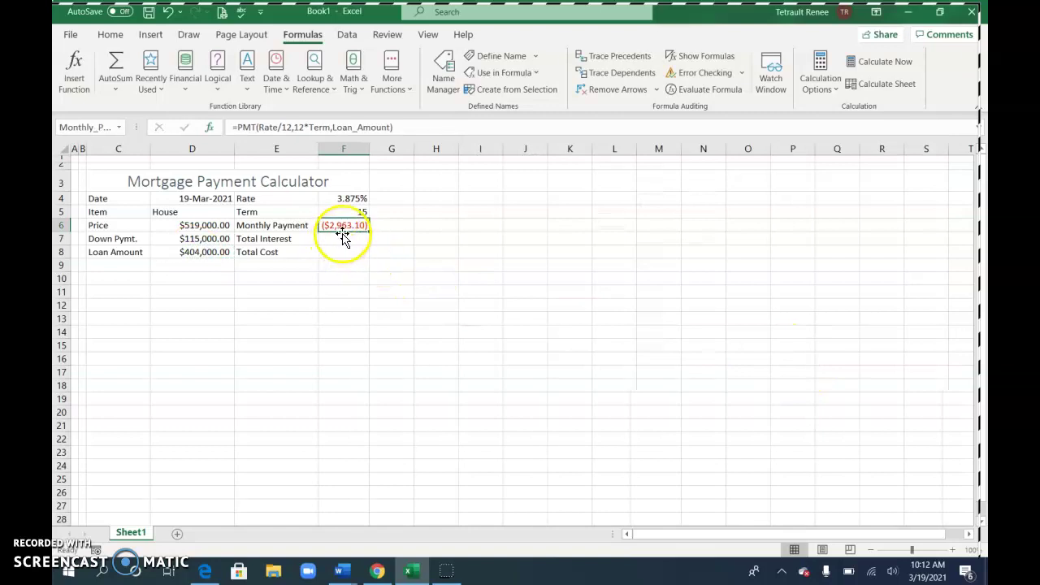
Negate the PMT formula in F6 so the monthly payment shows as positive.
click(238, 128)
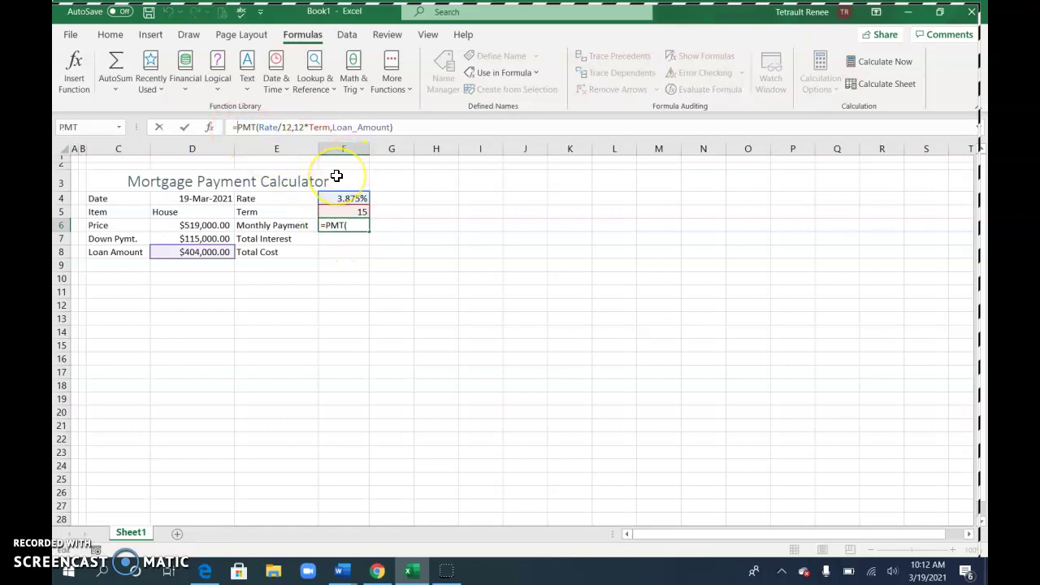
text(-)
key(Return)
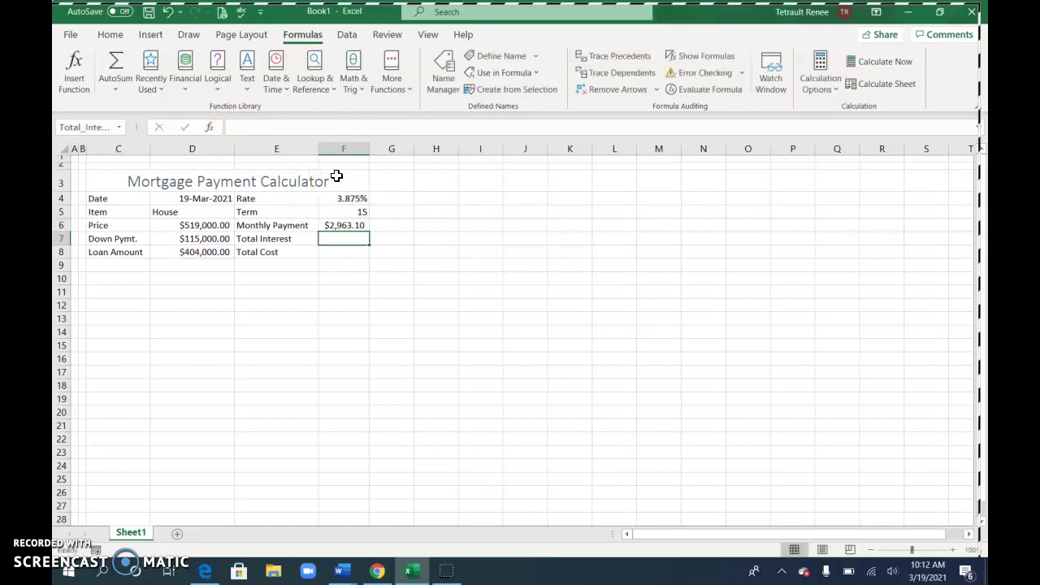
Enter =12*Term*Monthly_Payment-Loan_Amount in F7, giving total interest of $129,357.22.
click(363, 242)
text(=)
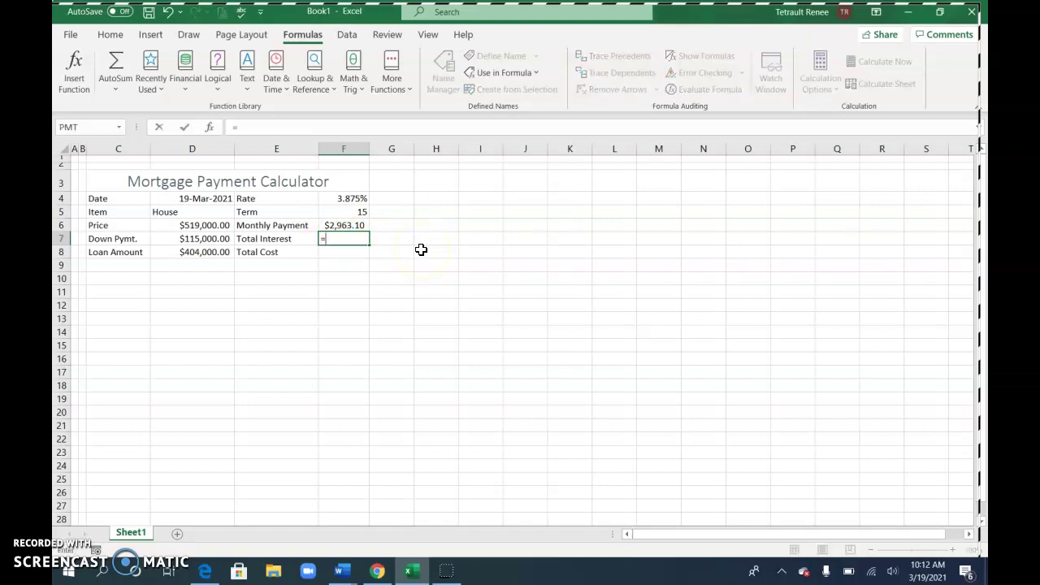
text(12*)
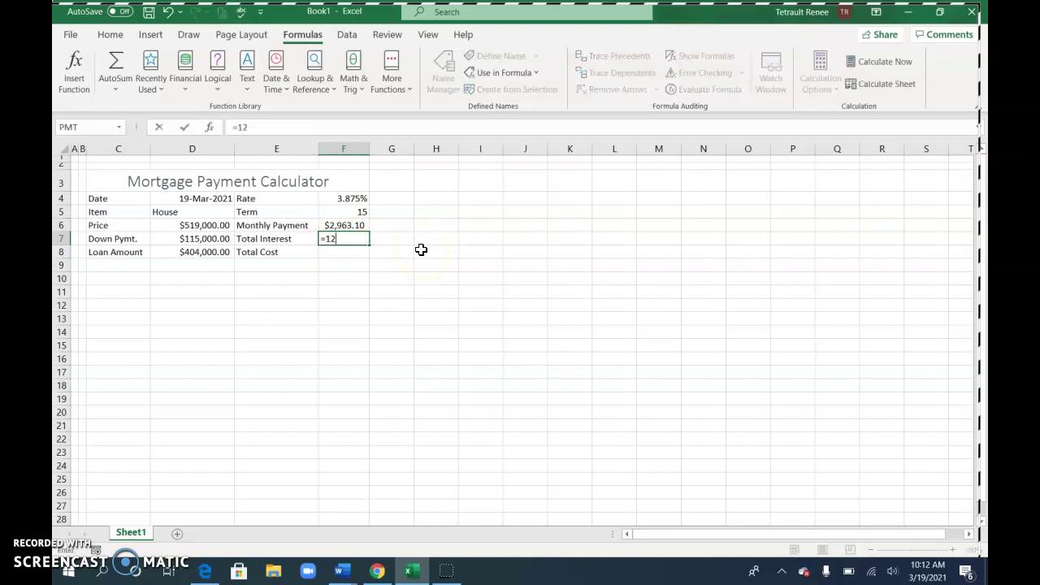
click(350, 212)
text(*)
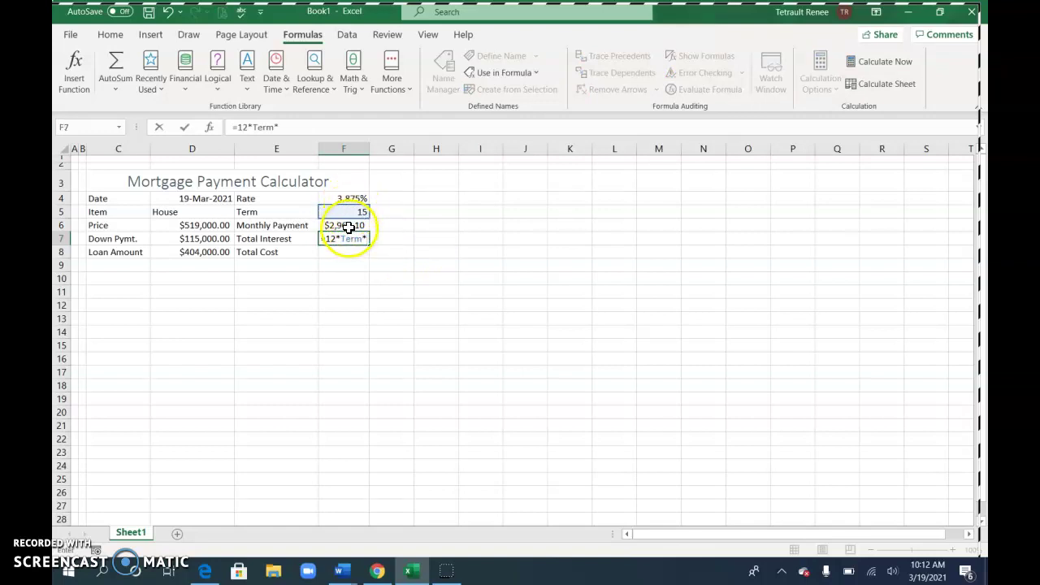
click(348, 227)
text(-)
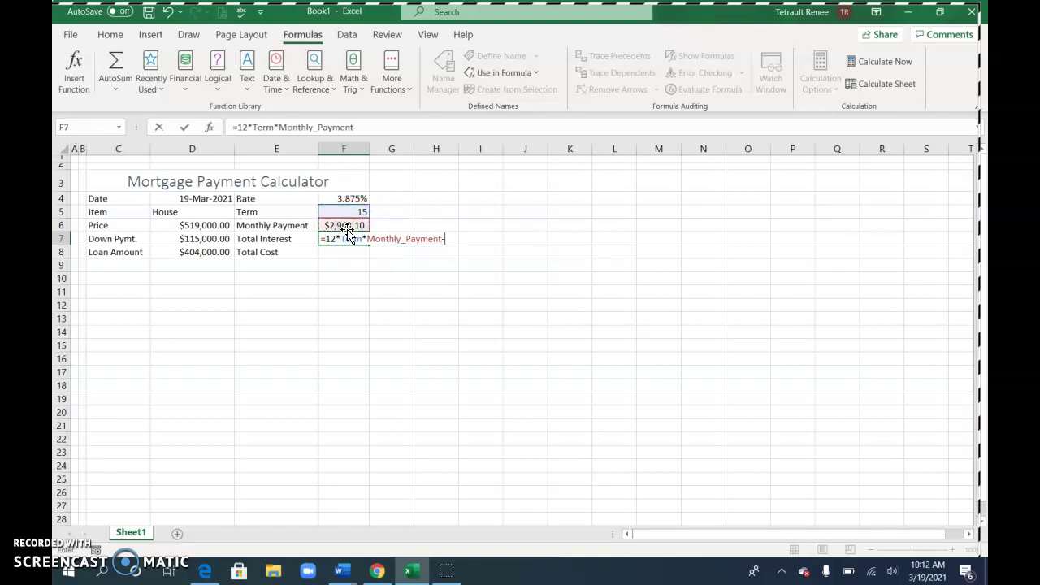
click(197, 254)
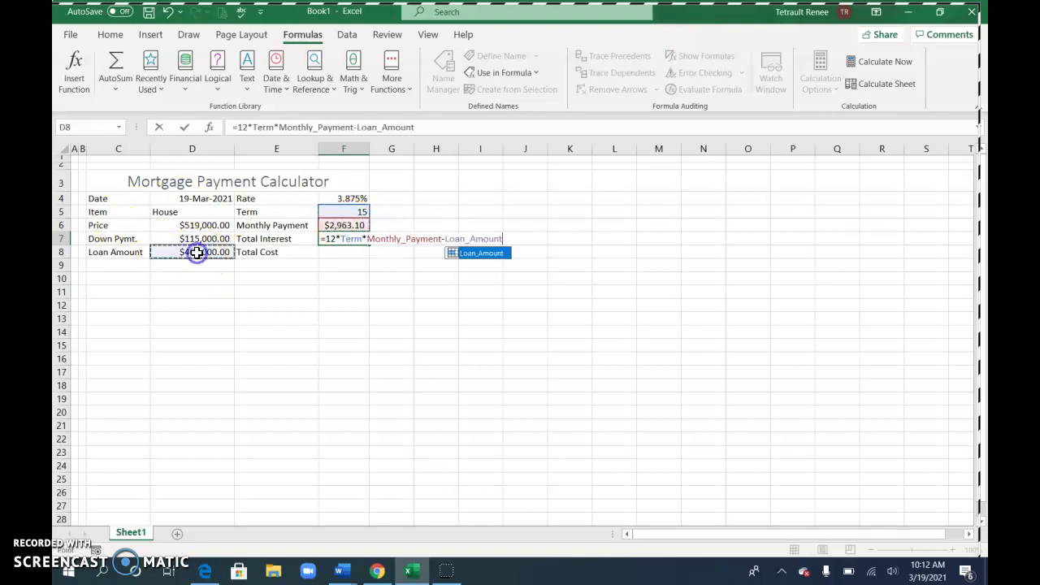
key(Return)
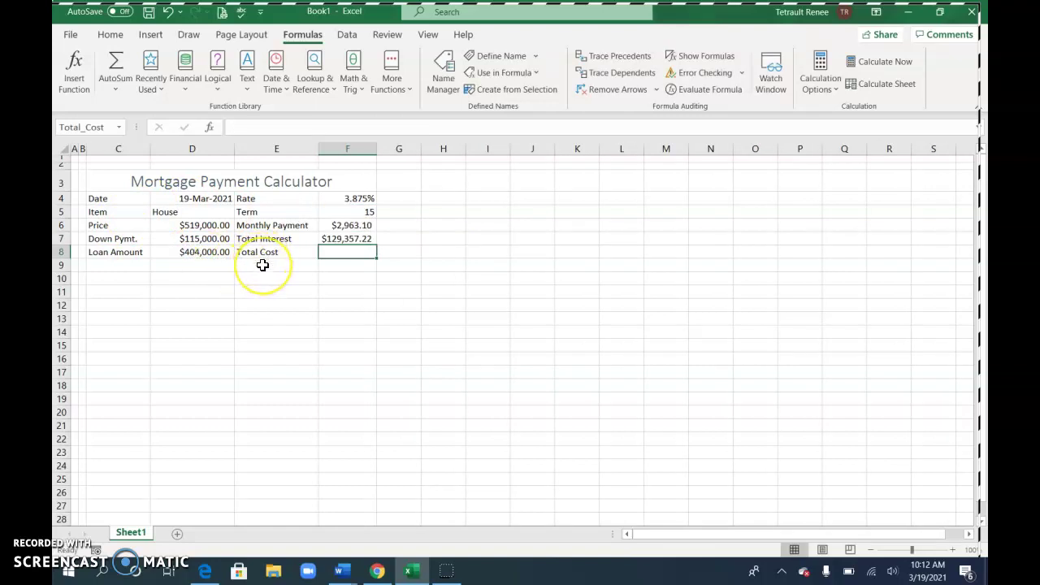
Enter =Price+Total_Interest in F8 for a total cost of $648,357.22.
text(=)
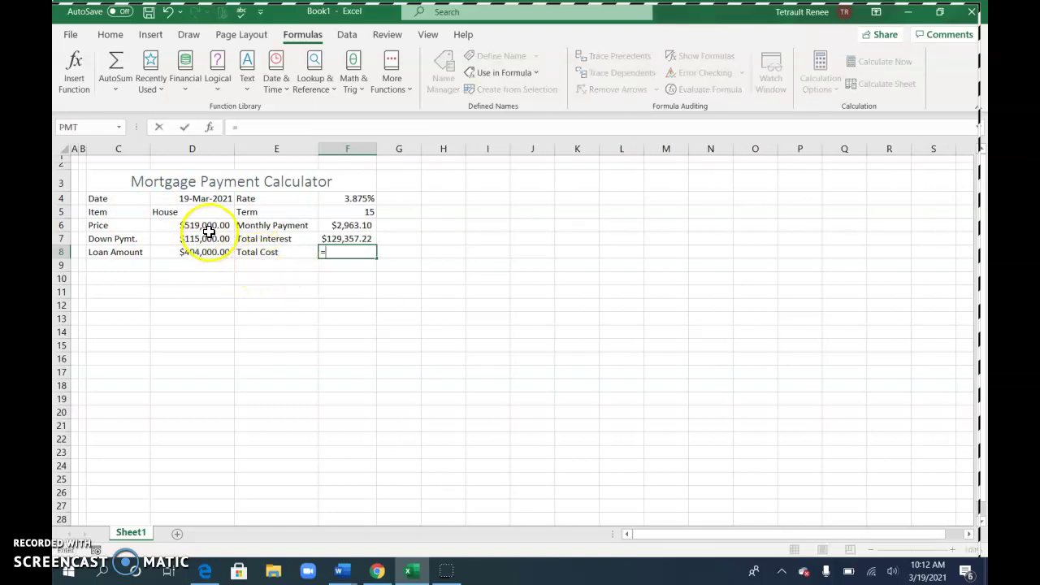
click(208, 228)
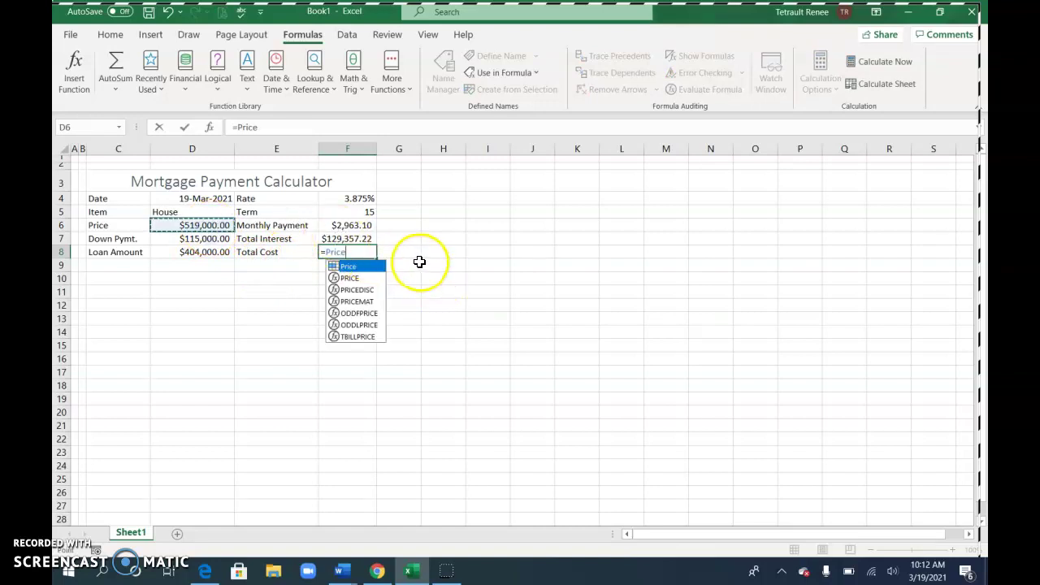
text(+)
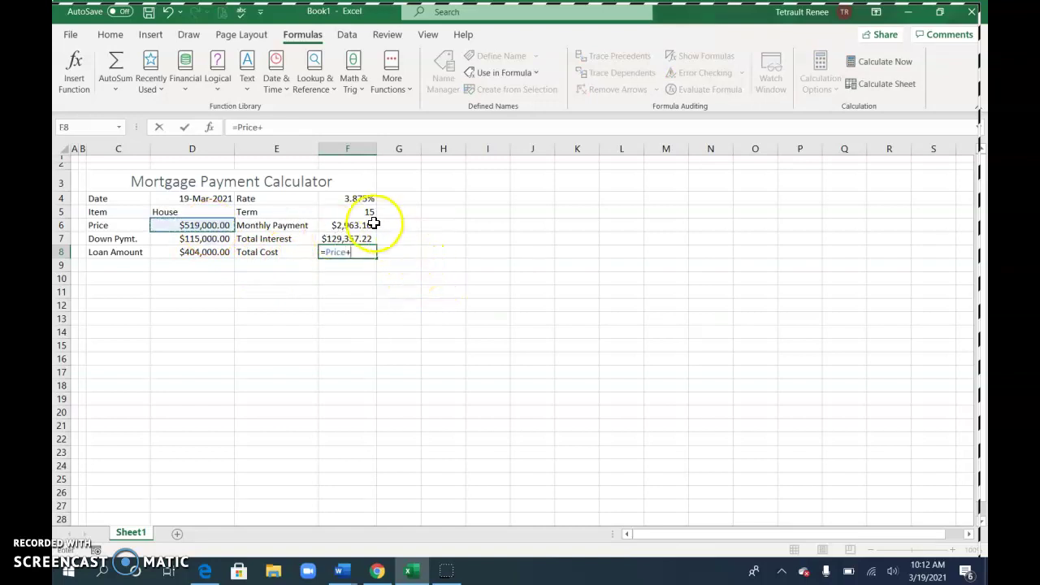
click(366, 240)
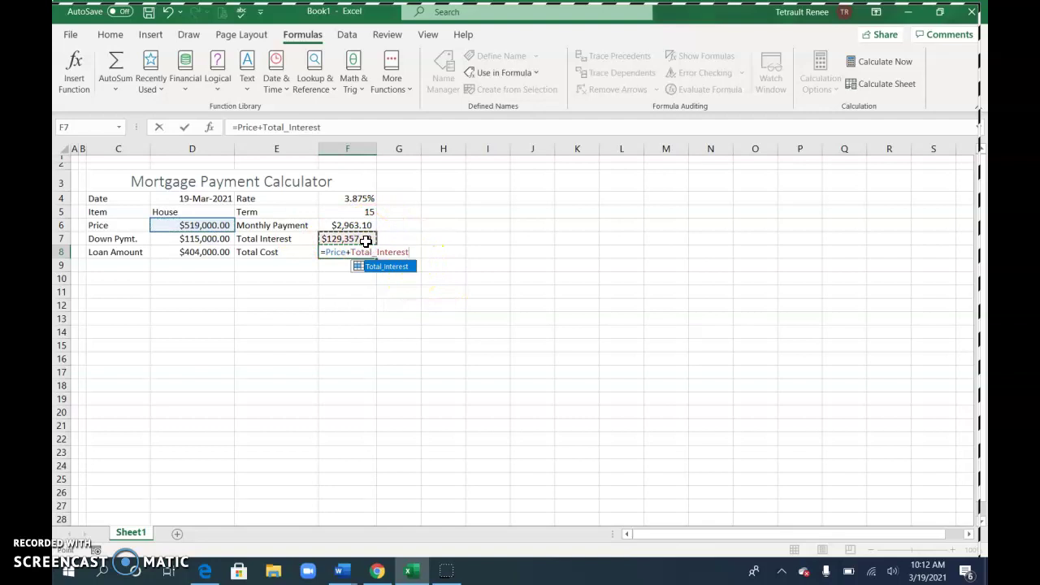
key(Return)
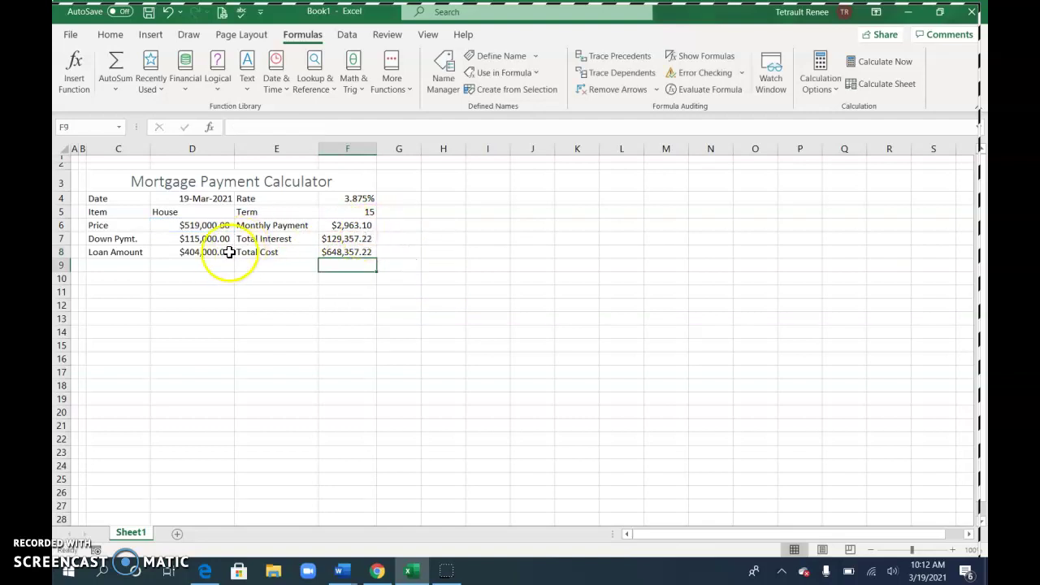
Review the Loan Amount and Total Cost formulas in D8 and F8.
click(221, 254)
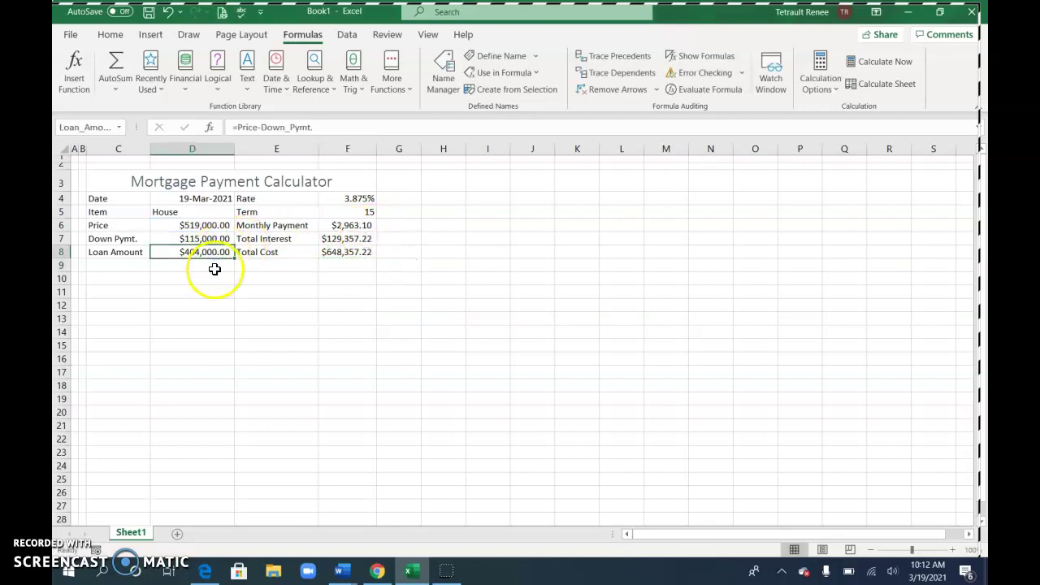
click(360, 255)
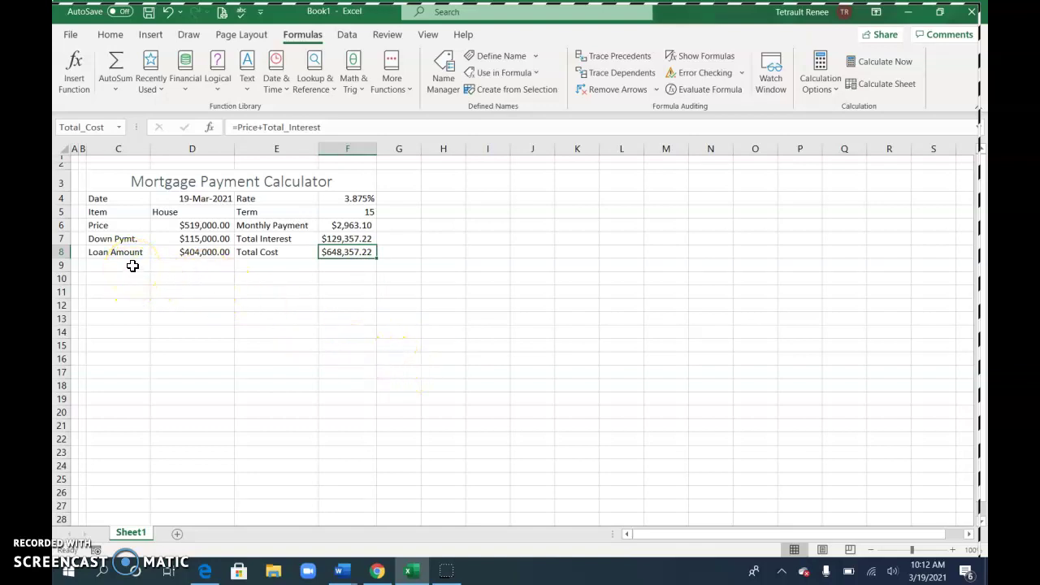
click(132, 265)
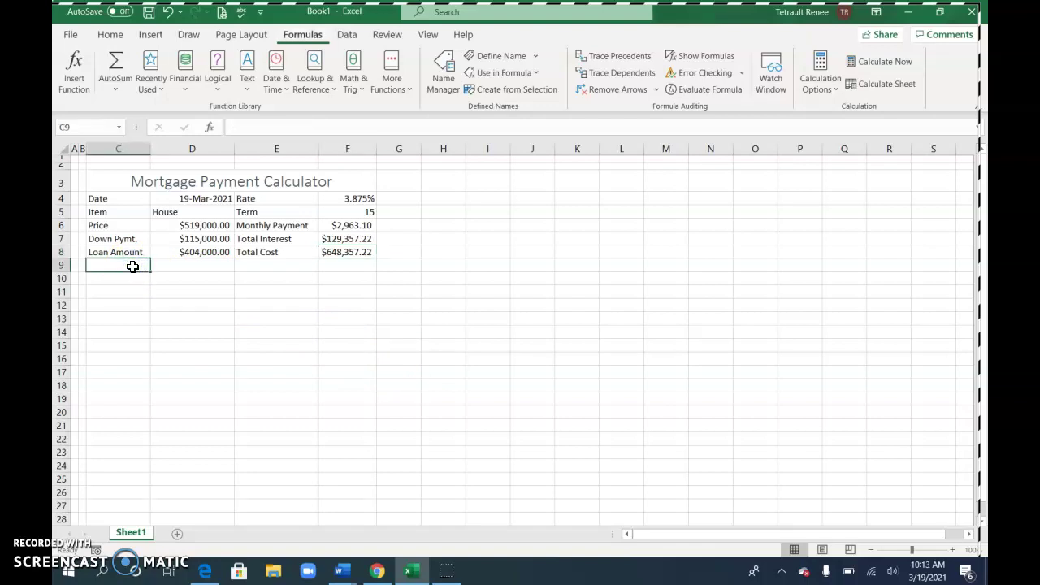
Type the heading 'Varying Interest Rate Schedule' into C9.
key(alt)
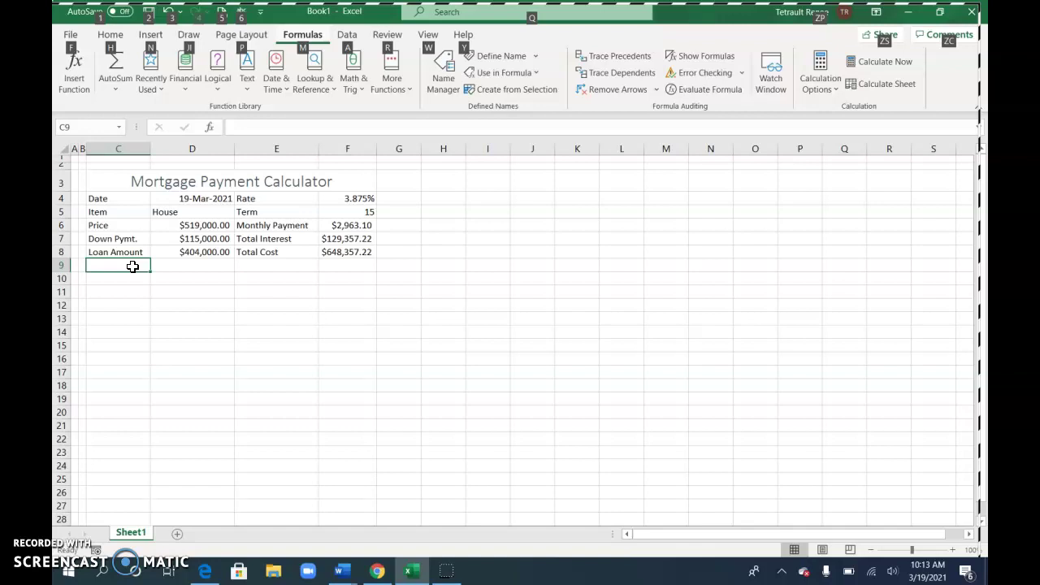
click(111, 261)
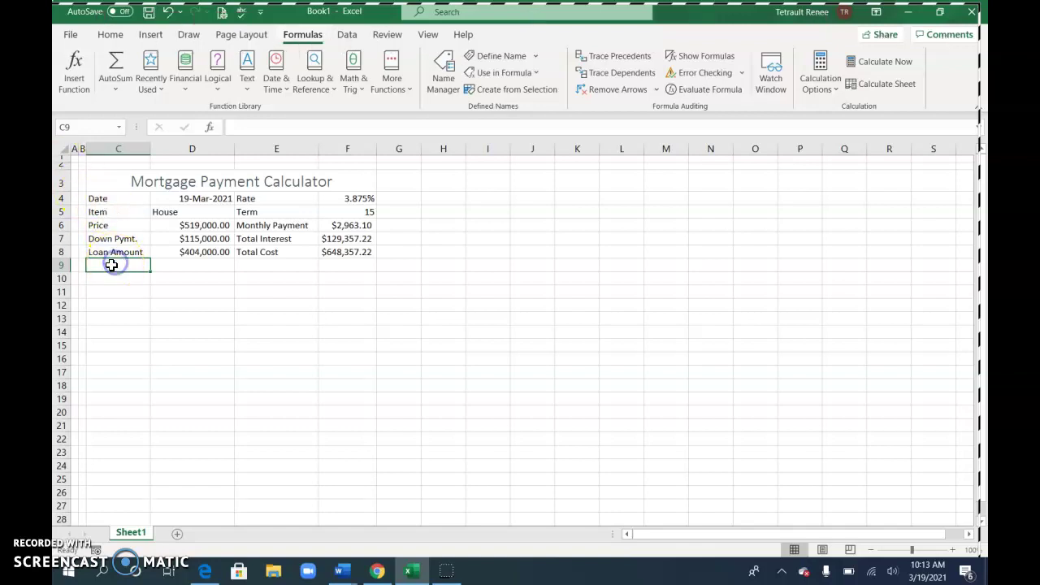
text(Varying Interest)
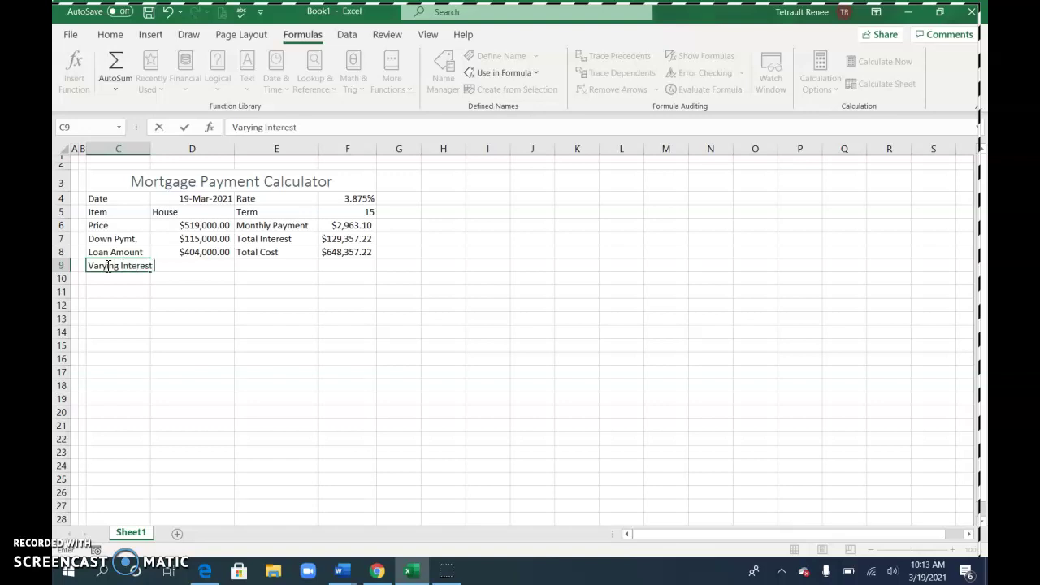
text(dule)
key(Return)
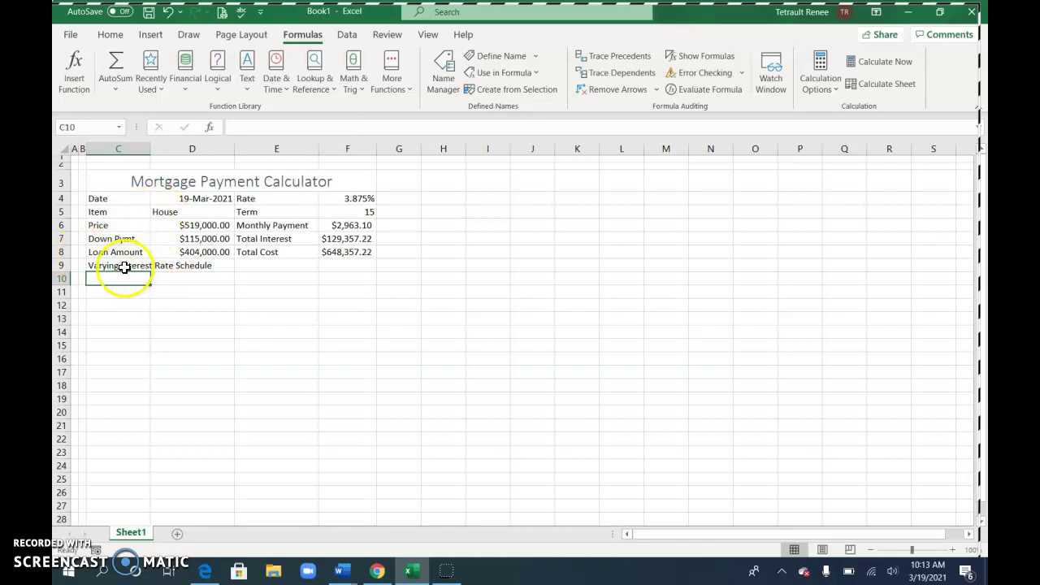
Copy the C3 title's formatting onto the C9 heading with Format Painter.
click(182, 182)
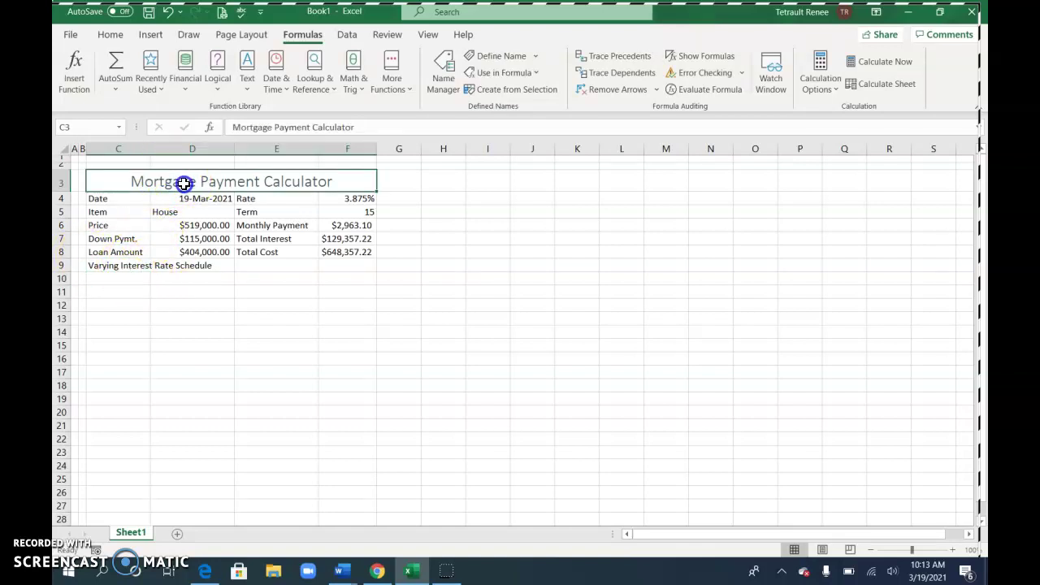
click(110, 35)
click(96, 89)
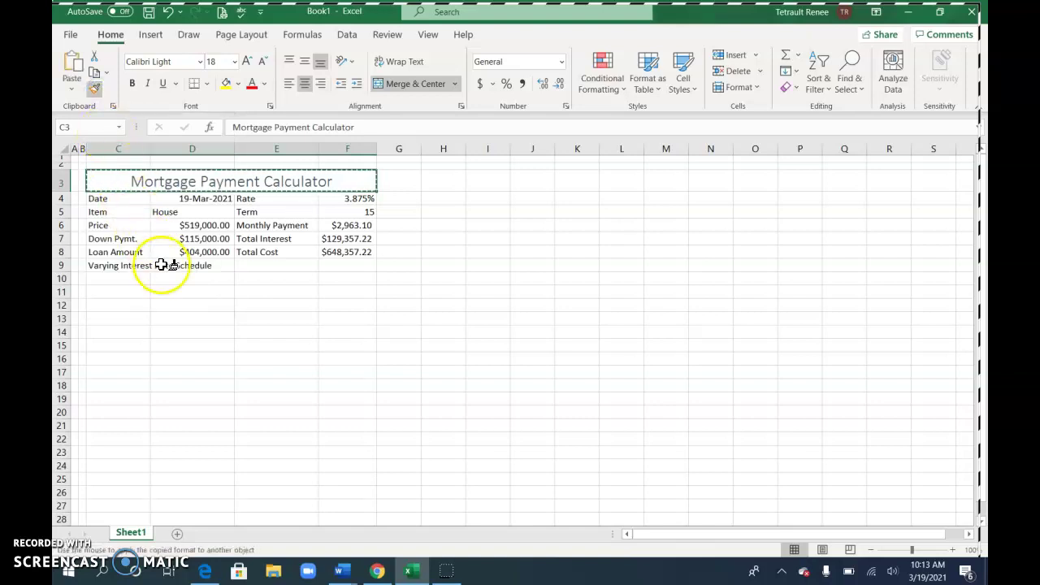
click(108, 267)
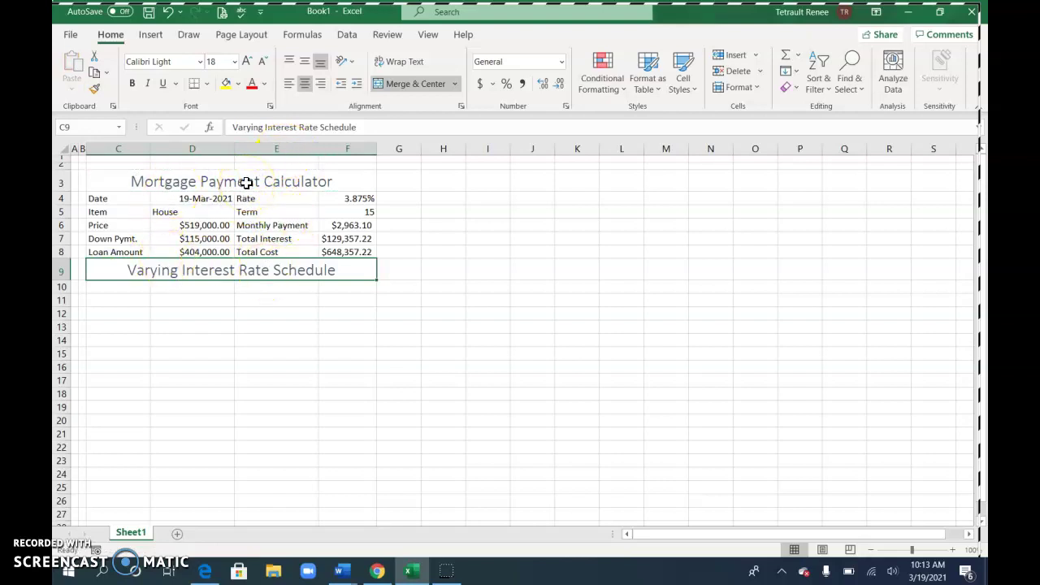
Enter headers Rate, Monthly Payment, Total Interest and Total Cost in C10:F10.
click(125, 292)
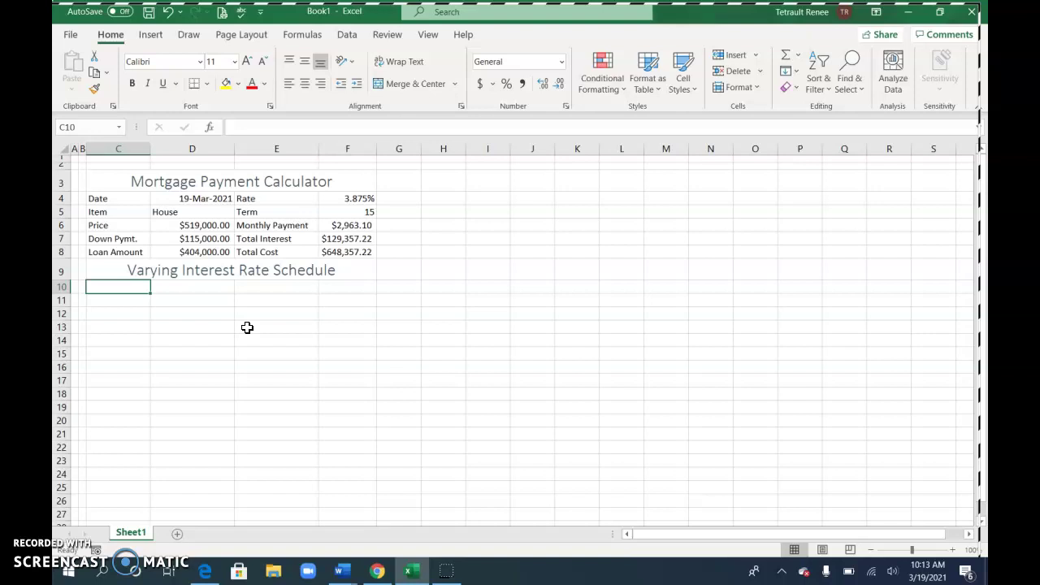
text(Rate)
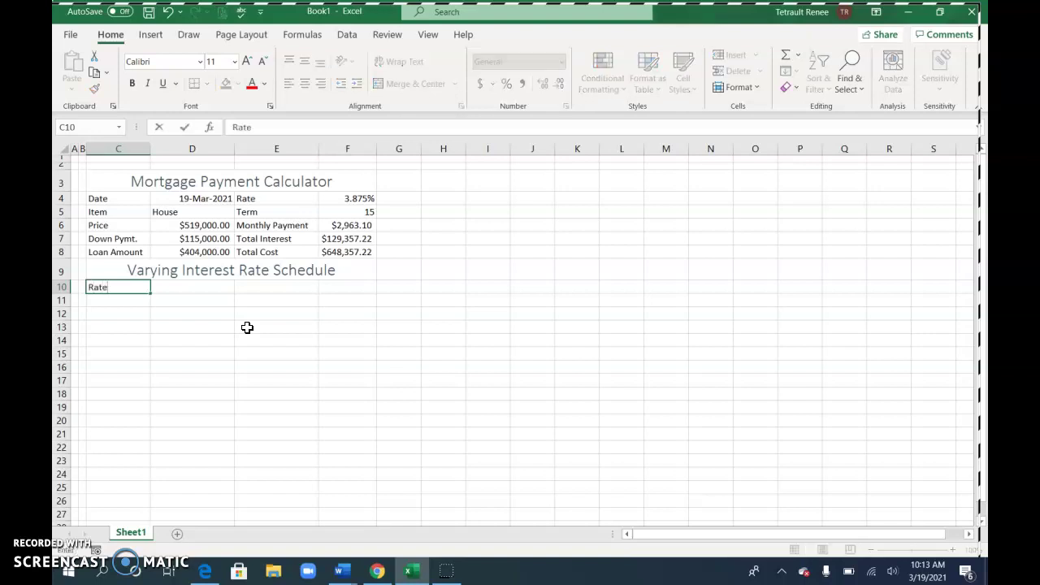
key(Tab)
text(Mo)
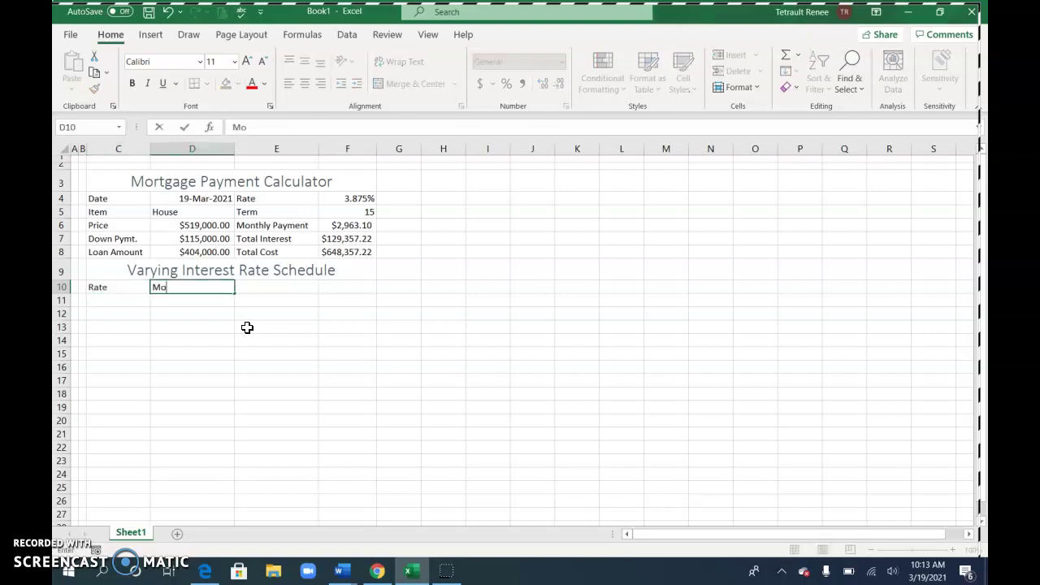
text(ment)
key(Tab)
text(Total Interest)
key(Tab)
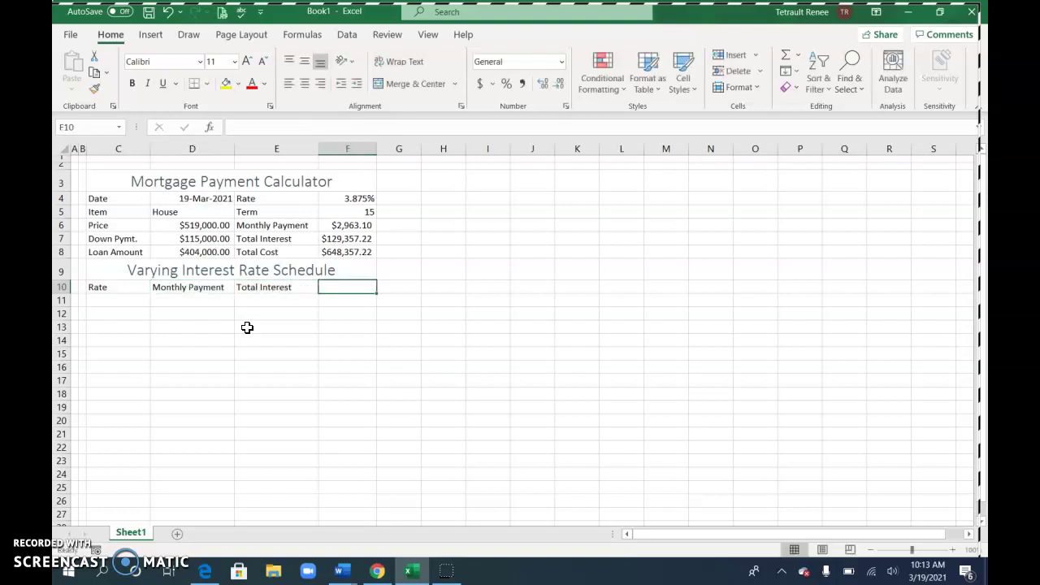
text(Toat)
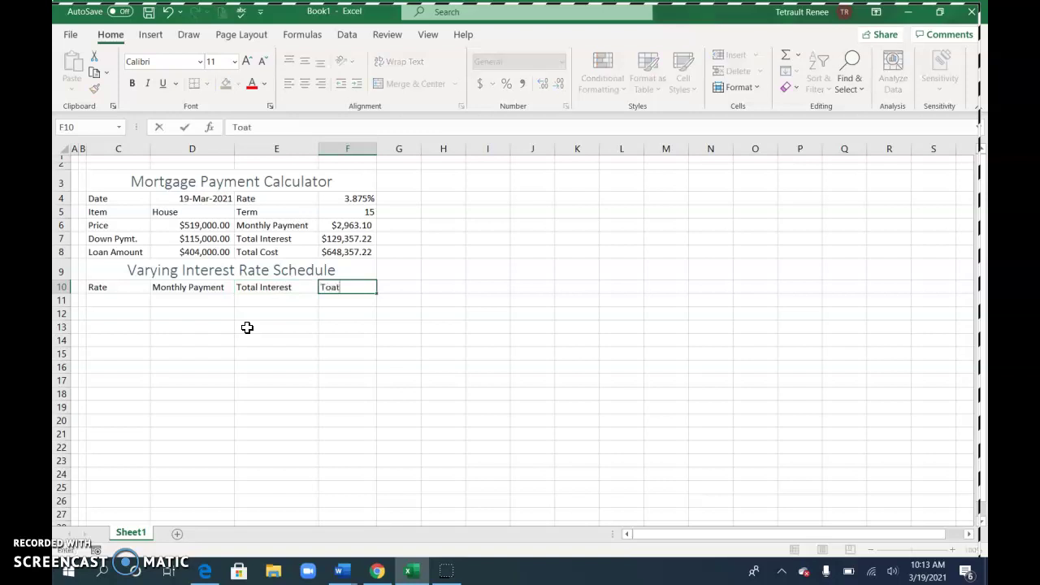
text(CXo)
text(ost)
key(Return)
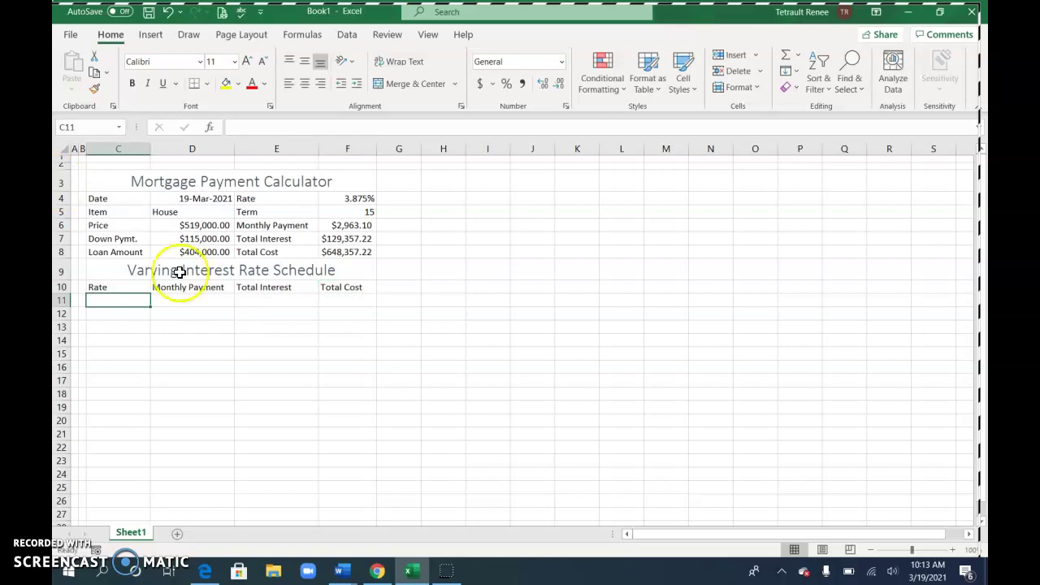
Fill C12:C22 with rates 3.000% to 4.250% in 0.125% steps, three decimals.
click(138, 316)
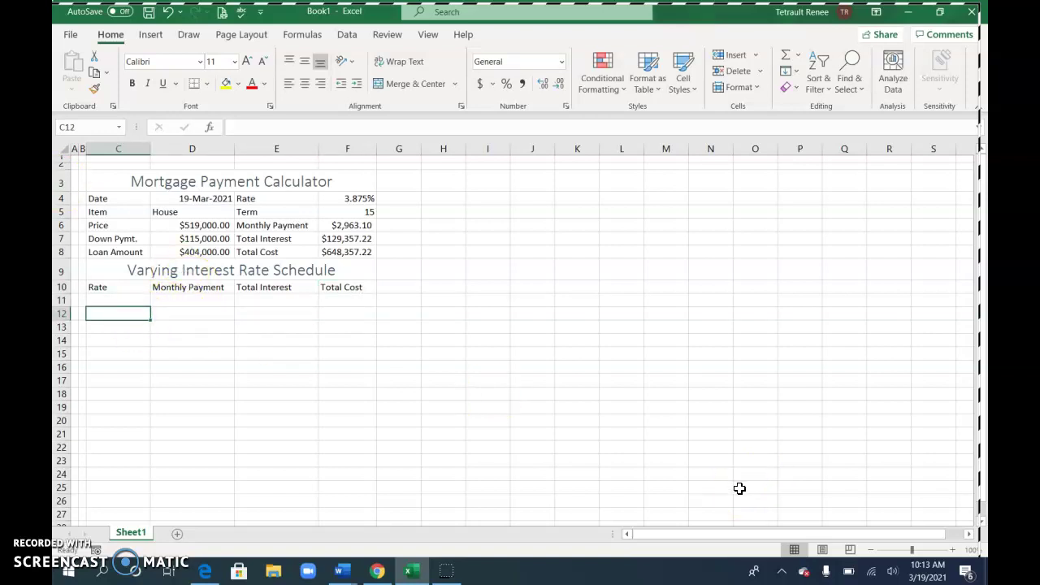
text(3)
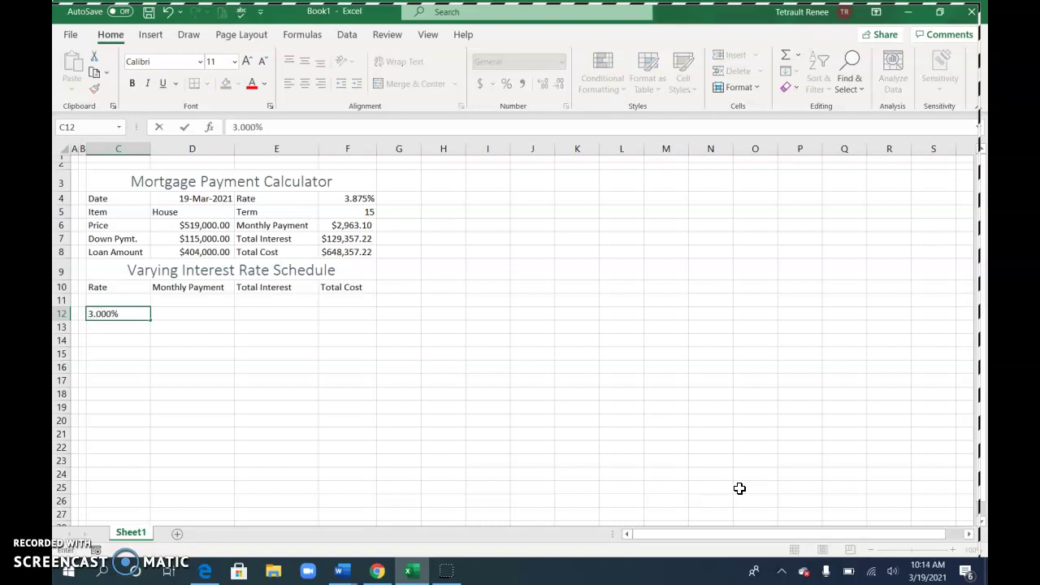
key(Return)
text(3.125)
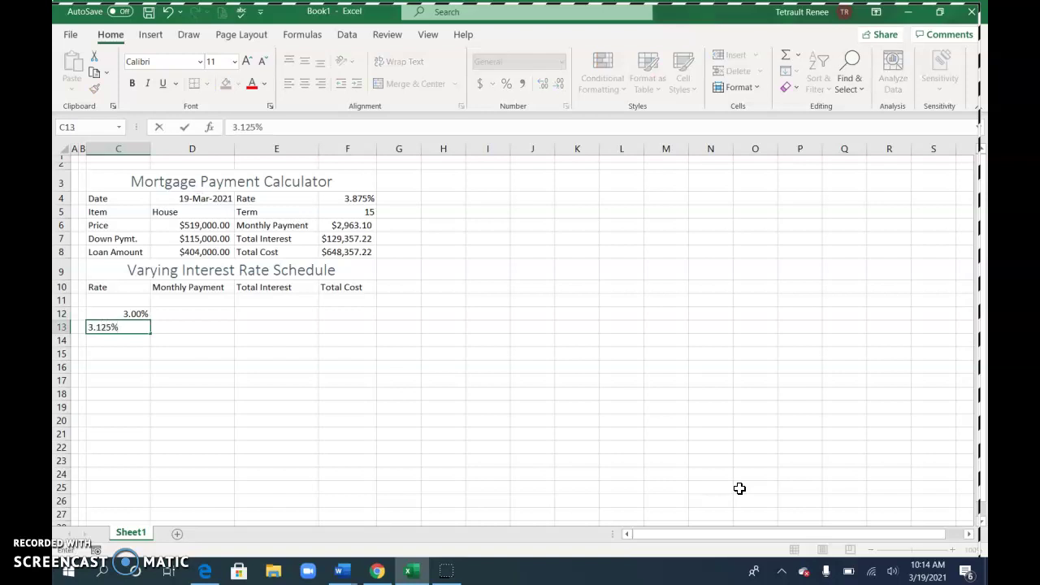
key(Return)
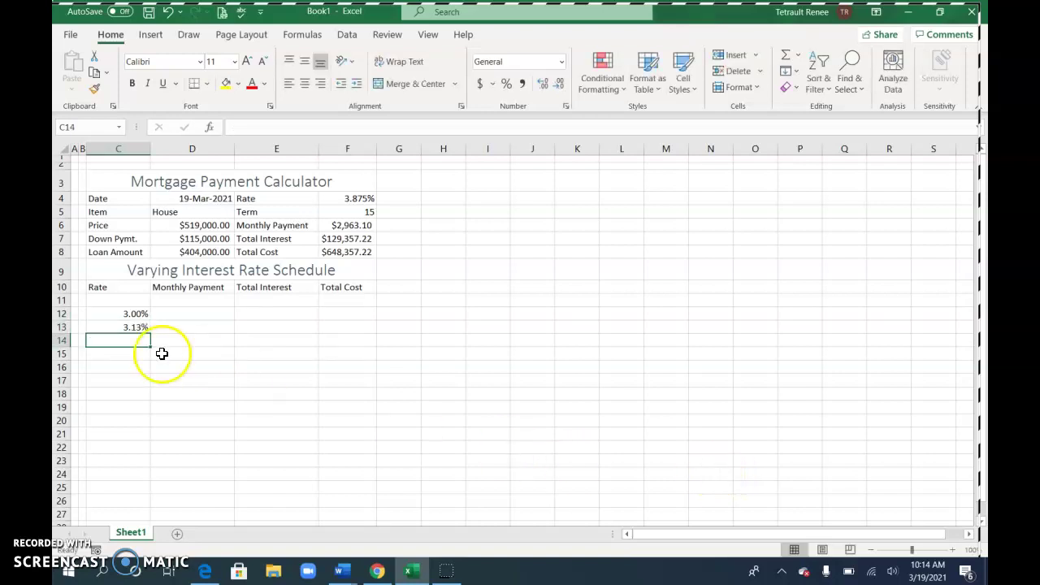
drag(99, 313, 104, 328)
click(539, 86)
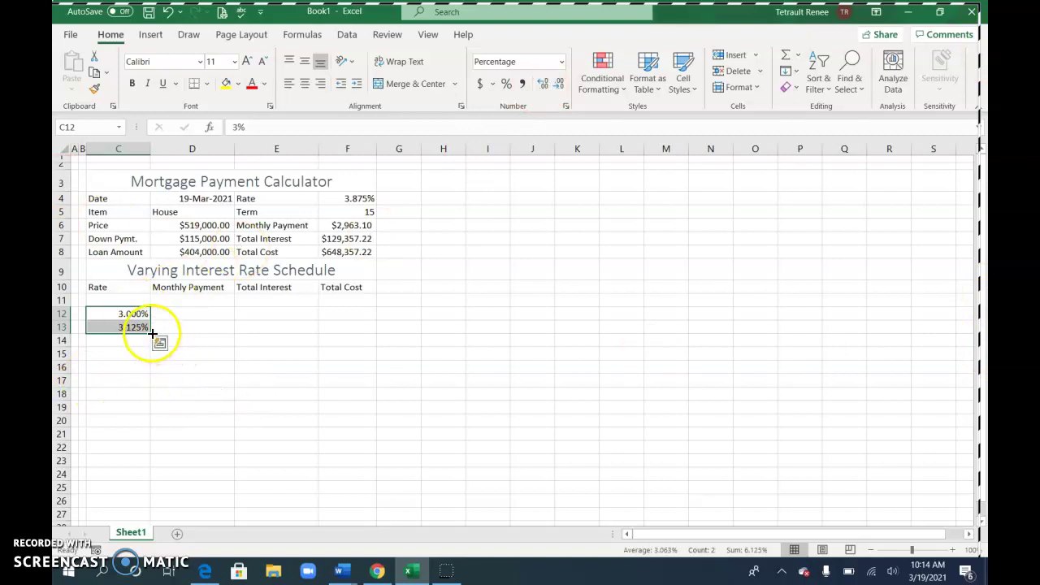
drag(151, 333, 155, 451)
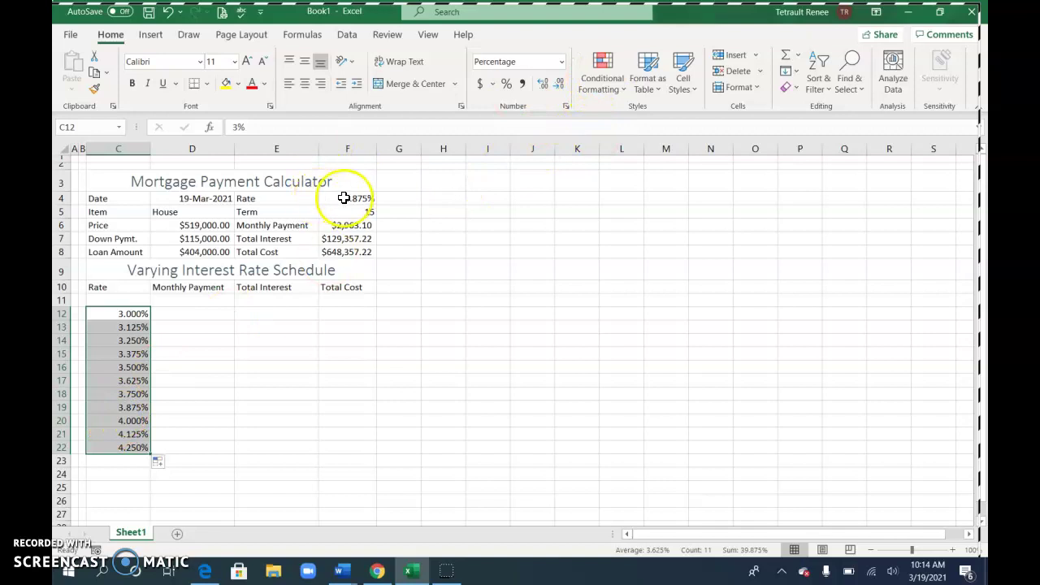
Highlight the rate equal to $F$4 (3.875%) with a light red conditional fill.
click(599, 83)
mouse_move(655, 117)
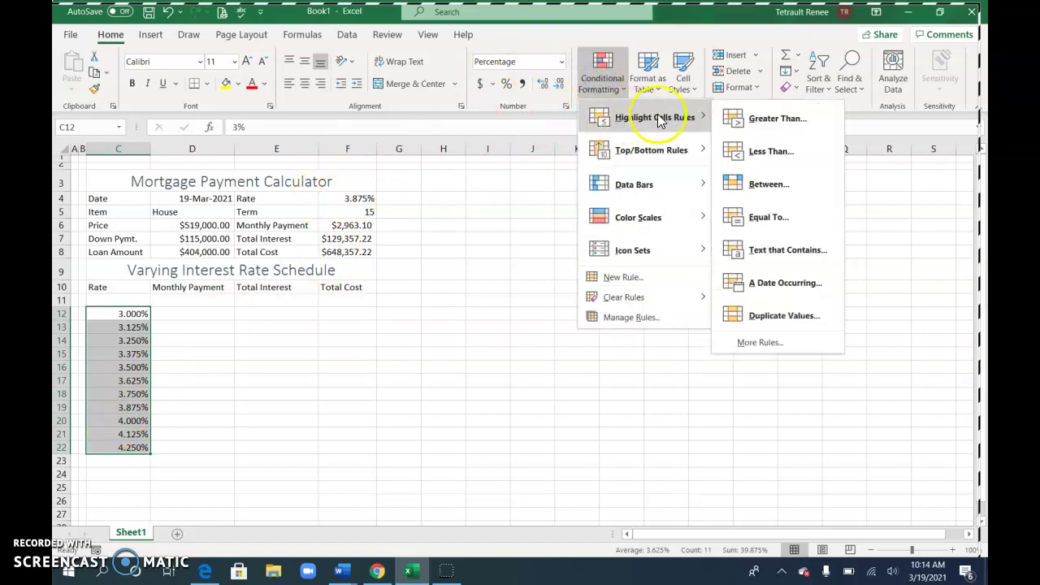
click(776, 217)
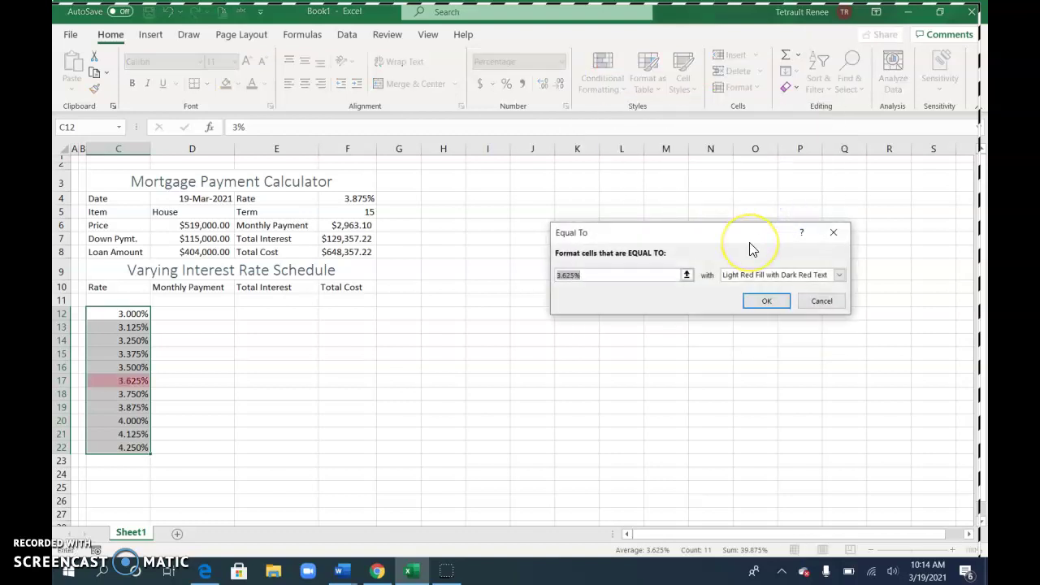
text(=$)
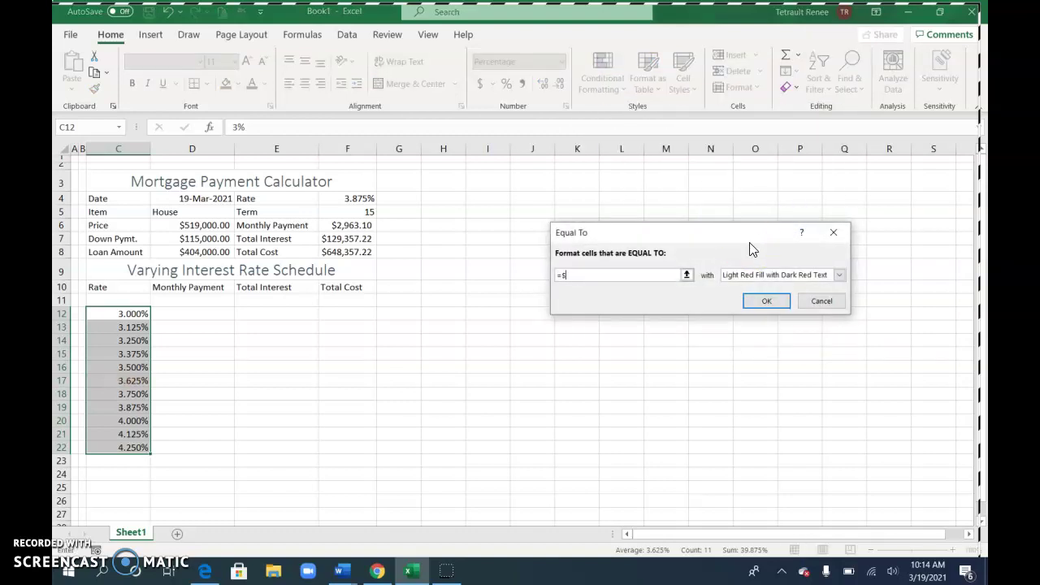
text(F$4)
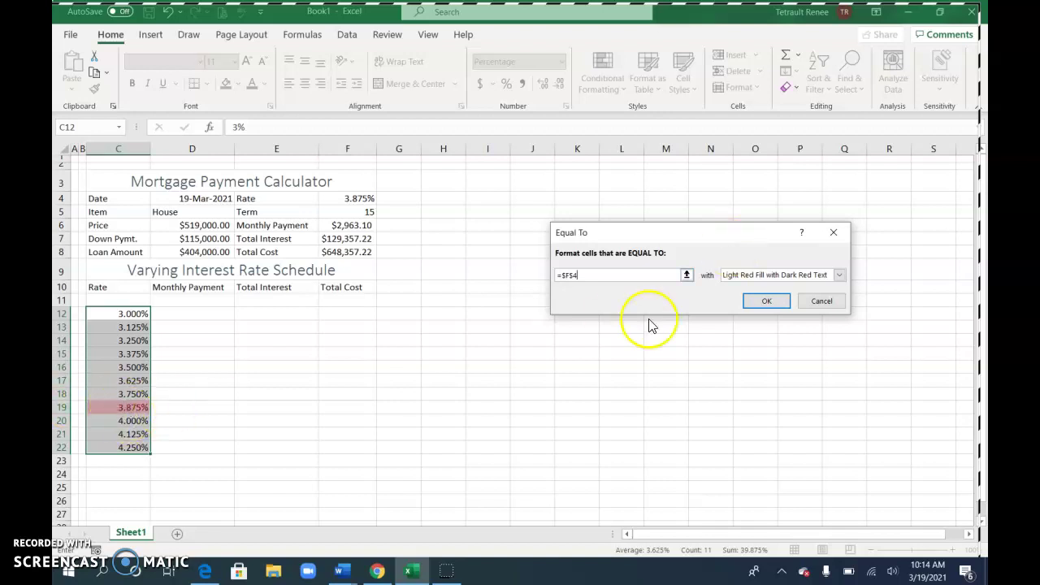
click(772, 302)
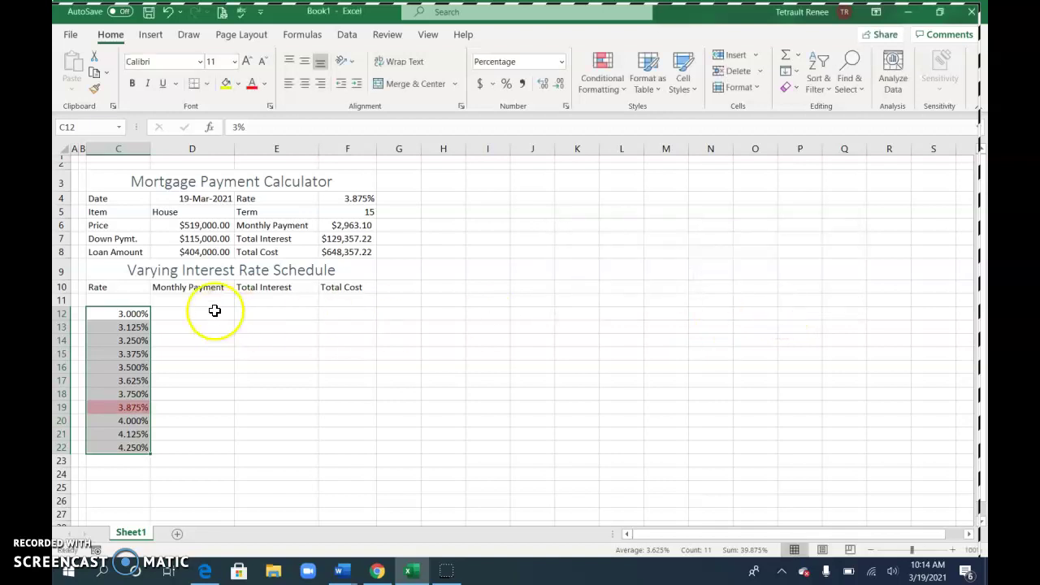
click(180, 296)
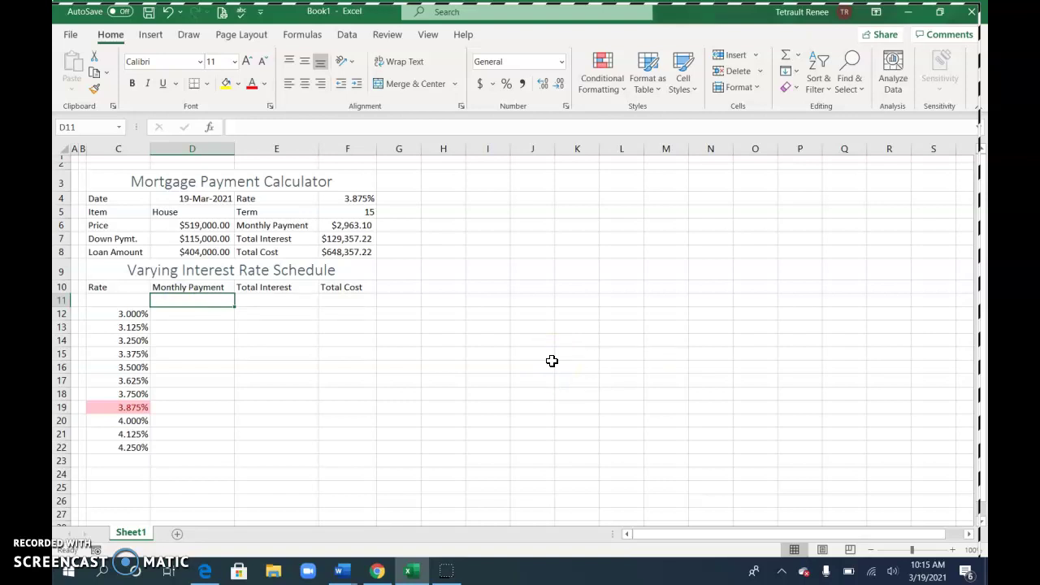
Link D11, E11 and F11 to =F6, =F7 and =F8.
text(=f6)
key(Tab)
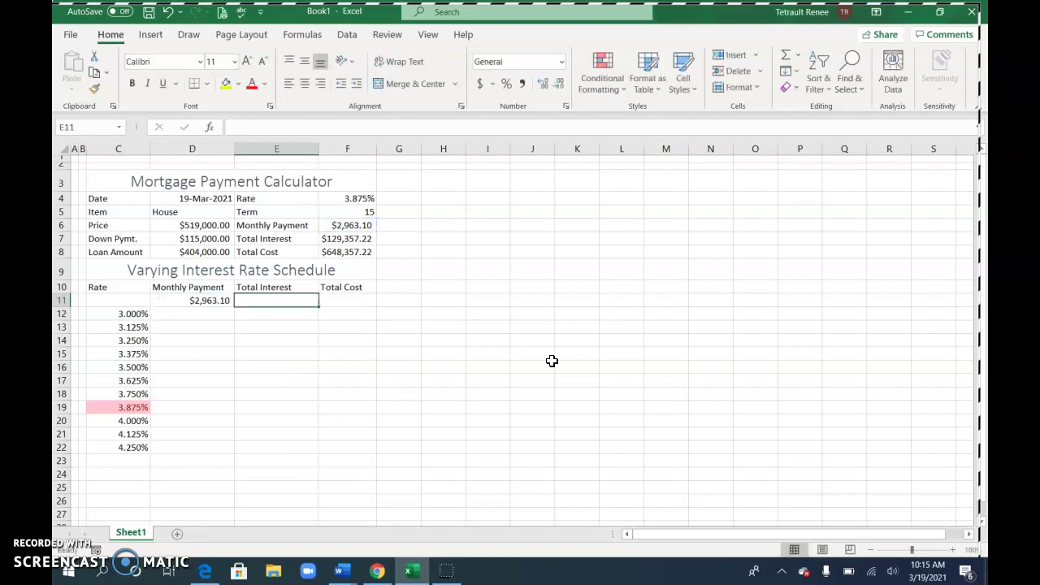
text(=f7)
key(Tab)
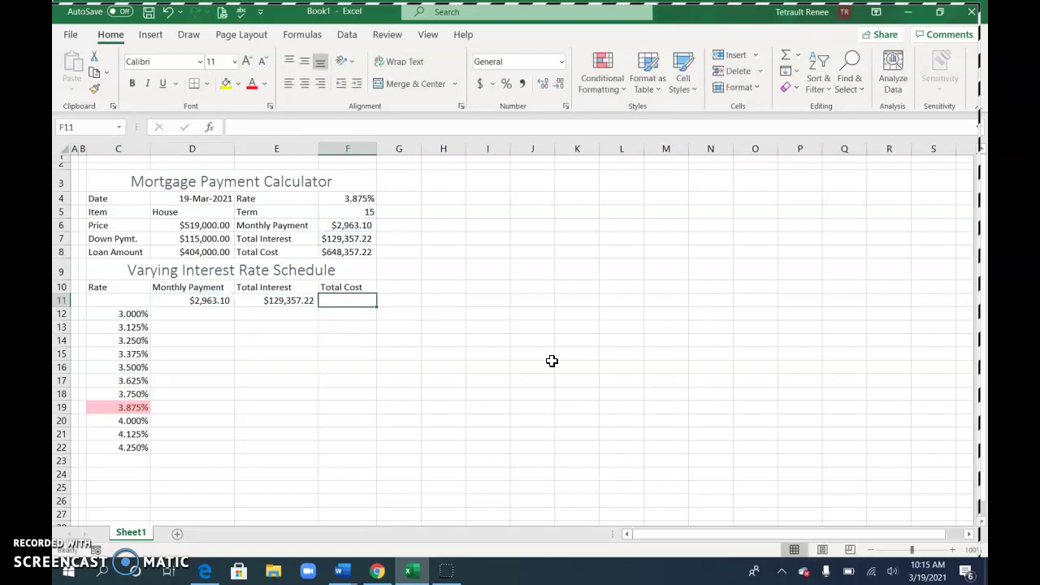
text(=f8)
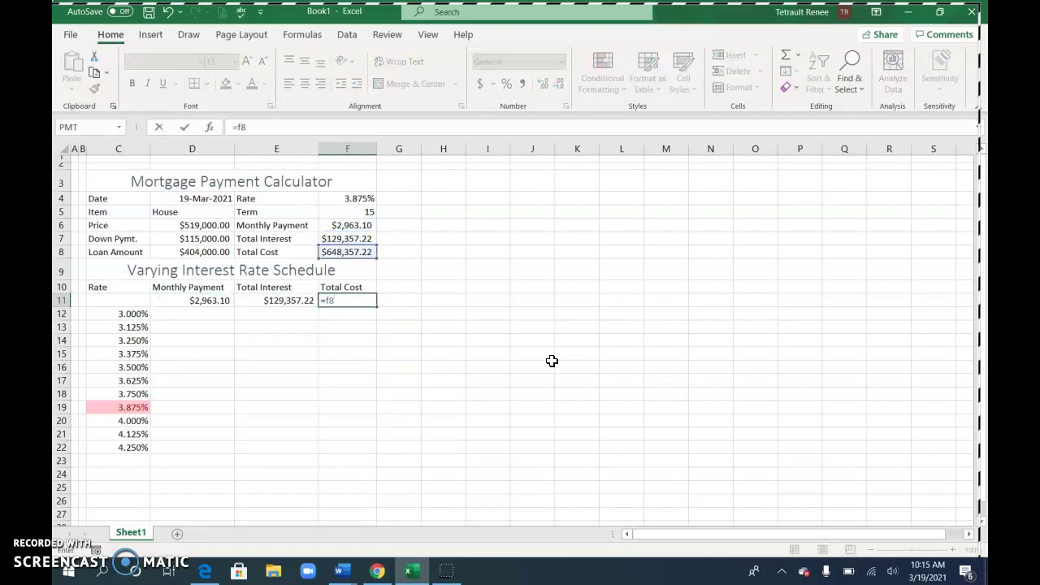
key(Return)
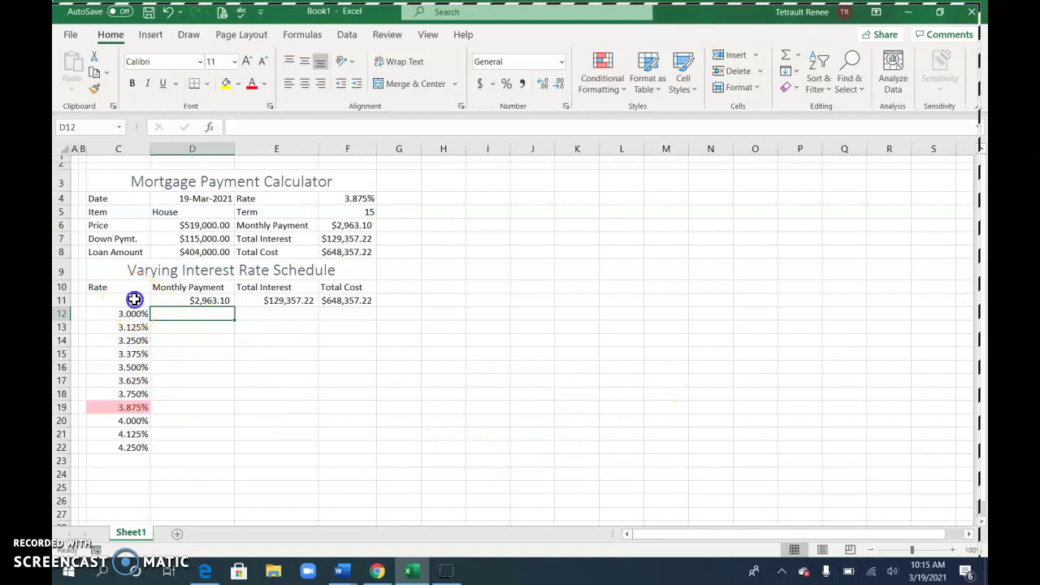
Build a What-If data table over C11:F22 with F4 as the column input cell.
click(134, 300)
drag(134, 300, 377, 442)
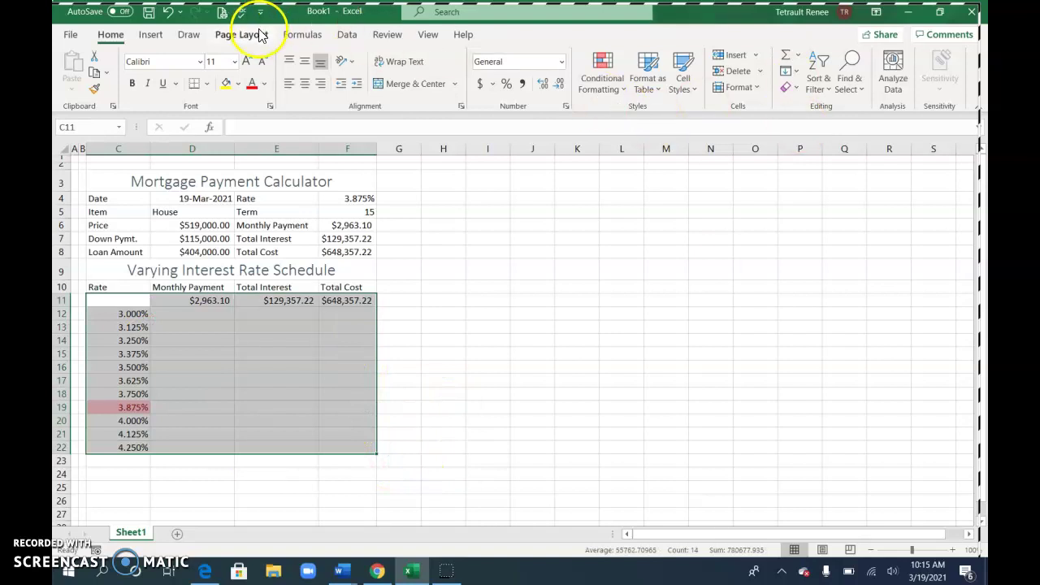
click(347, 34)
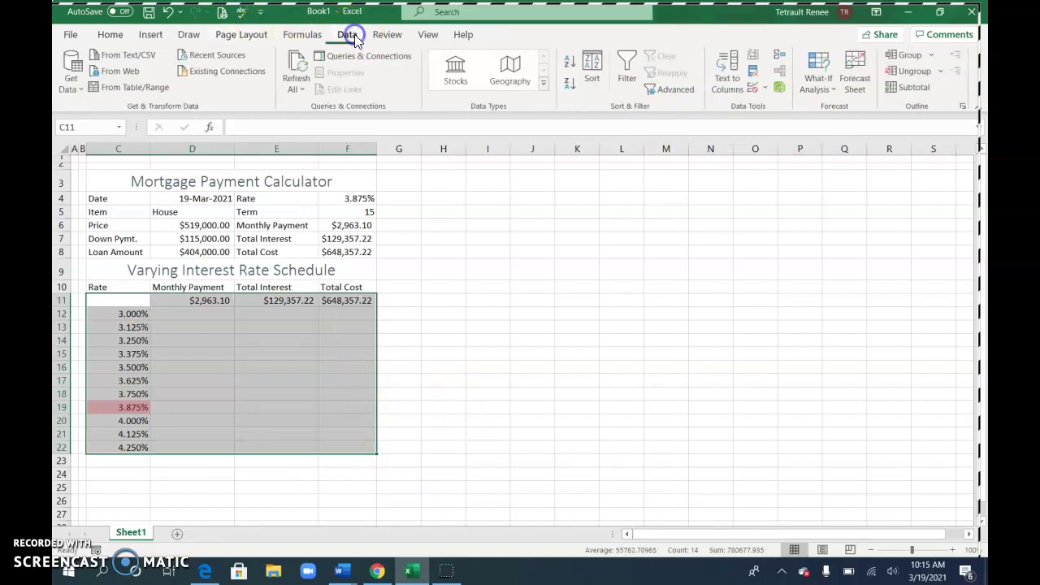
click(829, 89)
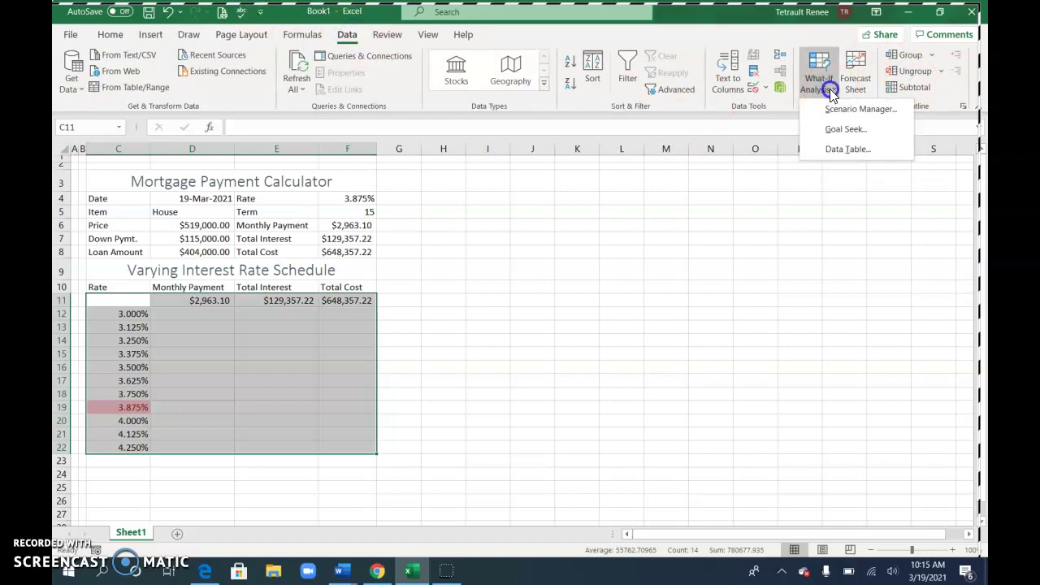
click(850, 150)
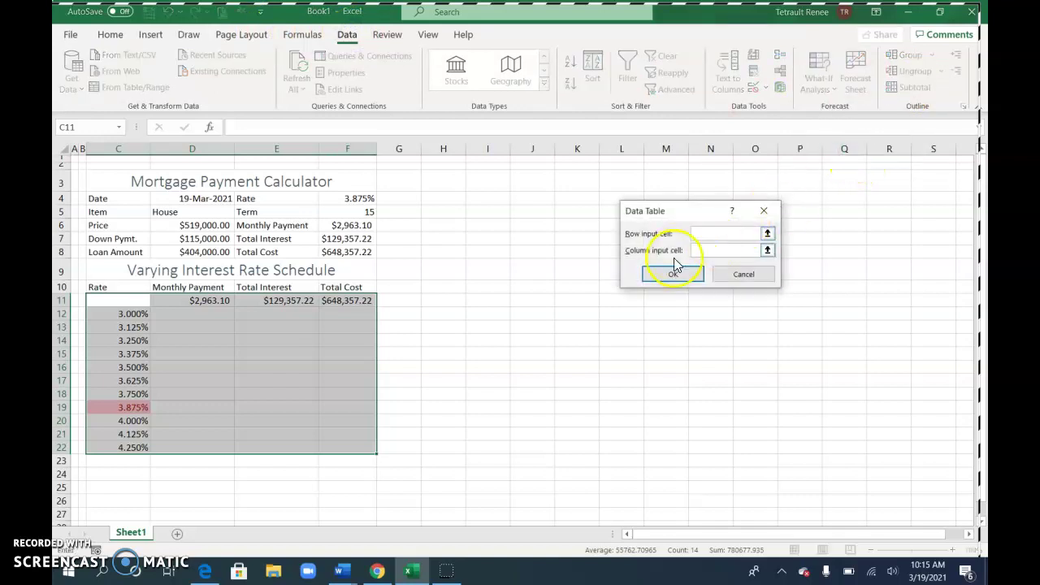
click(706, 251)
text(4)
click(683, 275)
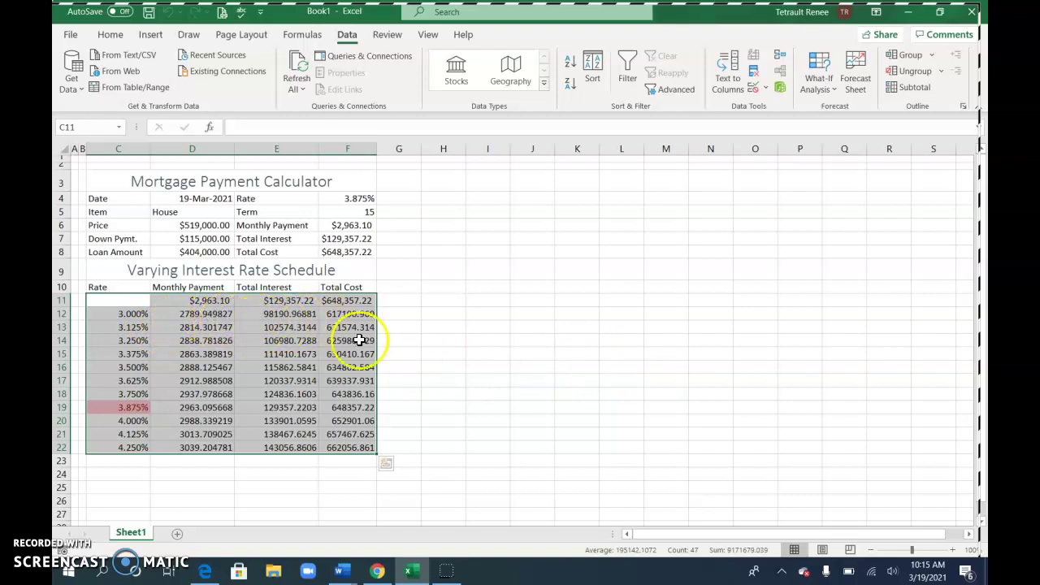
Format D12:F22 as two-decimal numbers without a dollar sign and with red parenthesised negatives.
mouse_move(196, 314)
mouse_down()
mouse_move(324, 445)
mouse_move(366, 447)
mouse_up()
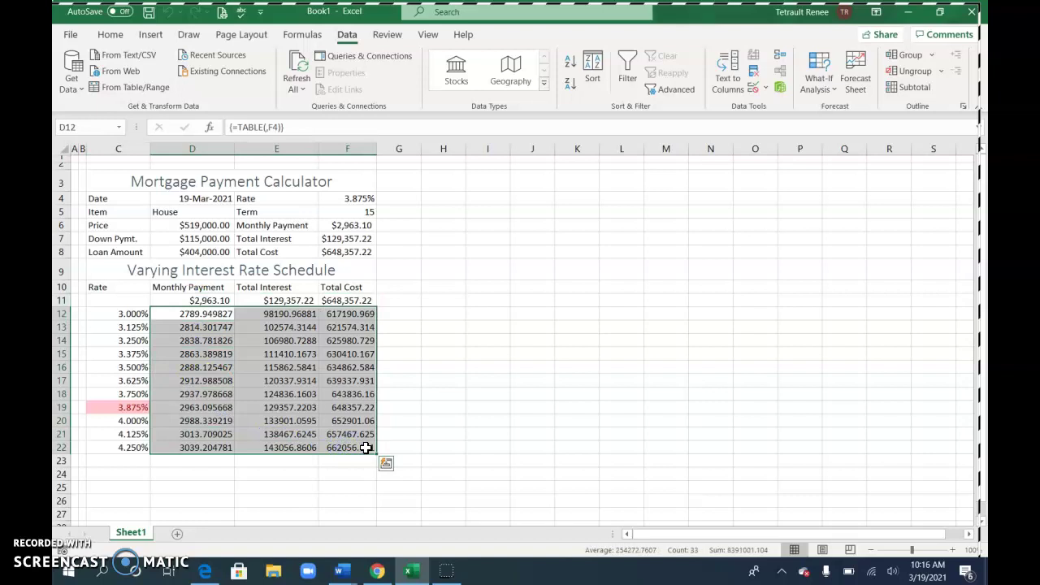
click(110, 34)
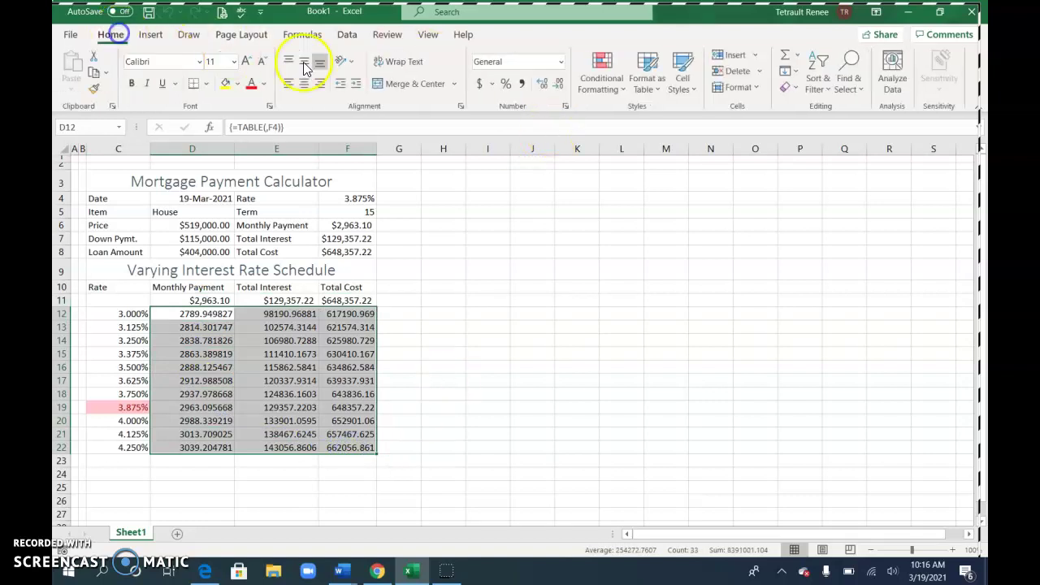
click(566, 108)
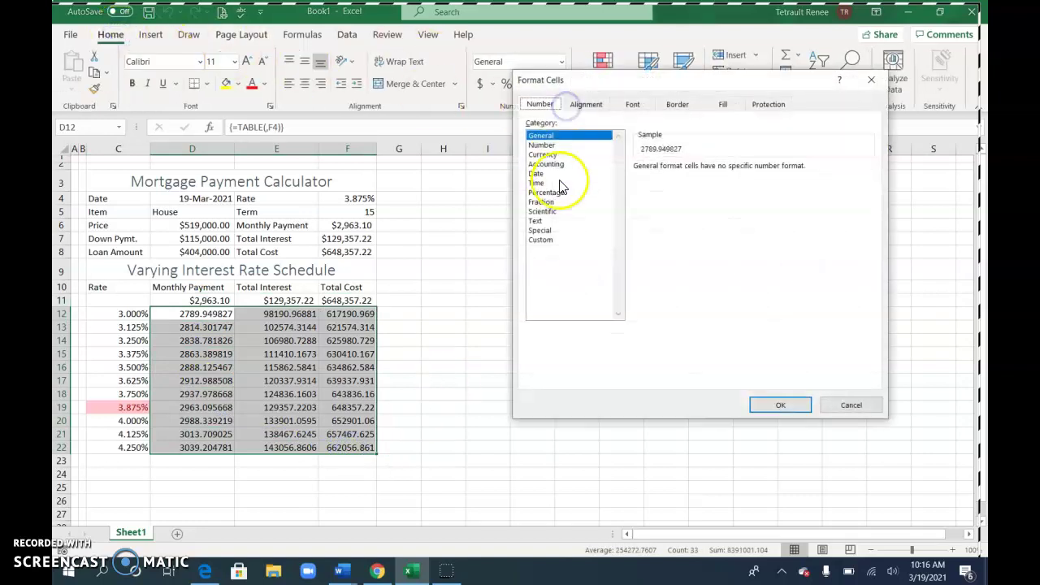
click(544, 155)
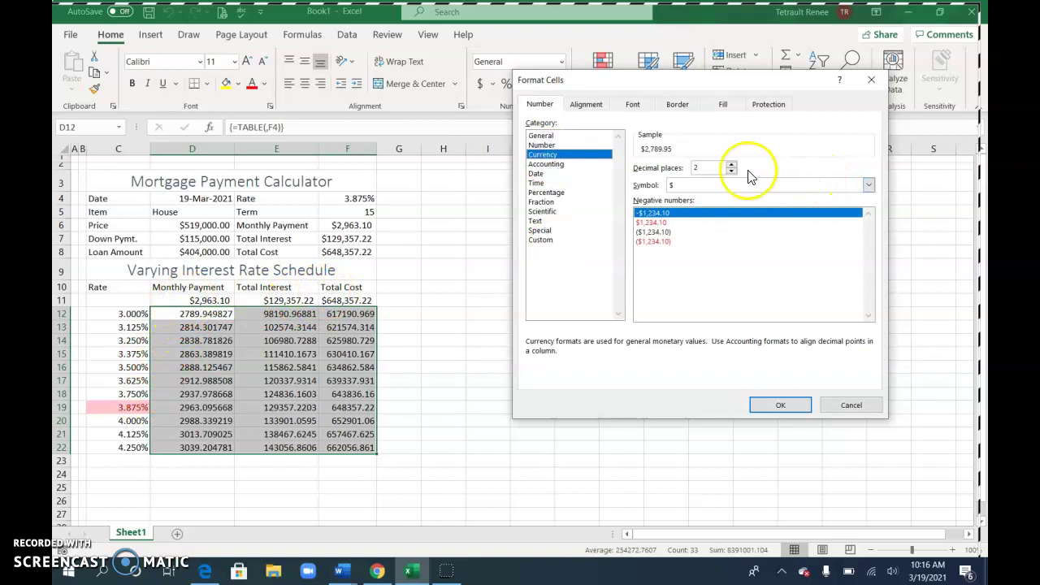
click(868, 185)
click(697, 199)
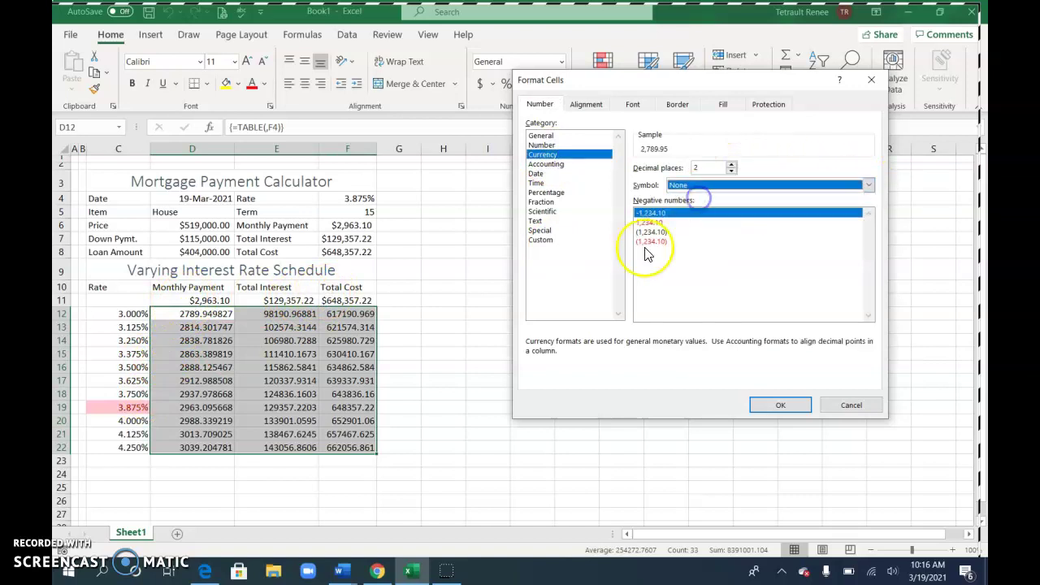
click(650, 242)
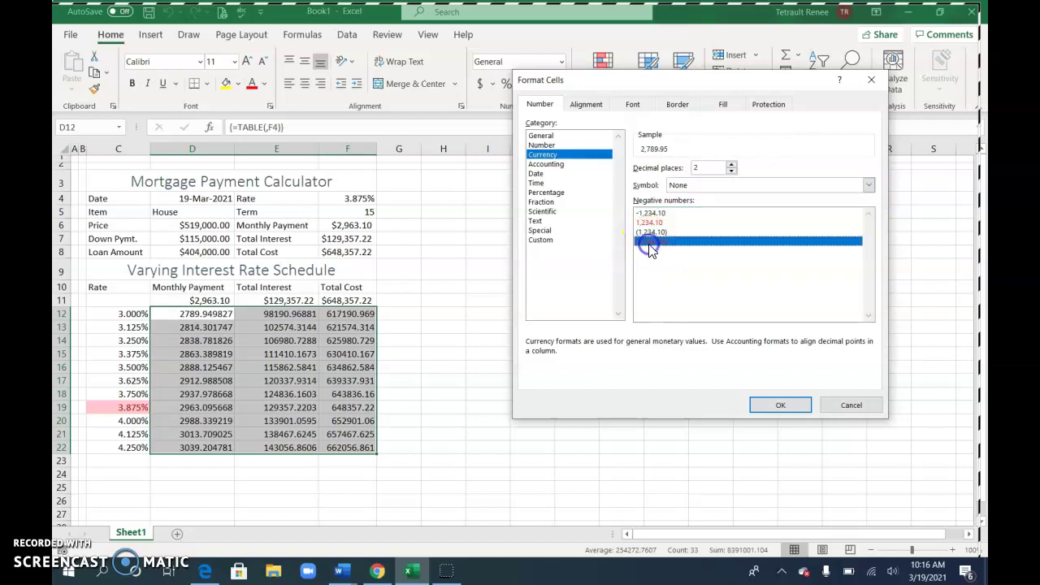
click(782, 405)
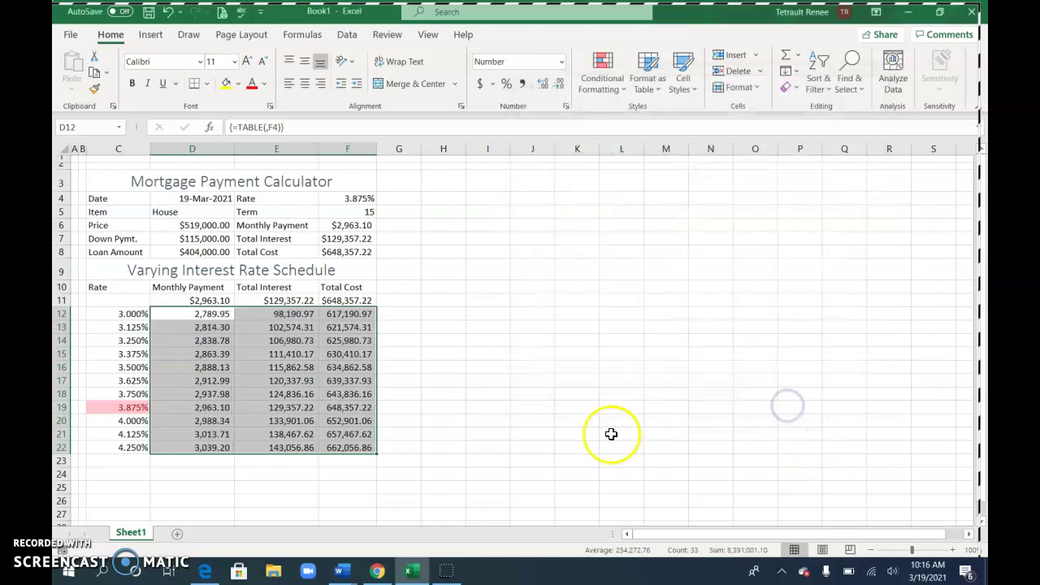
click(522, 434)
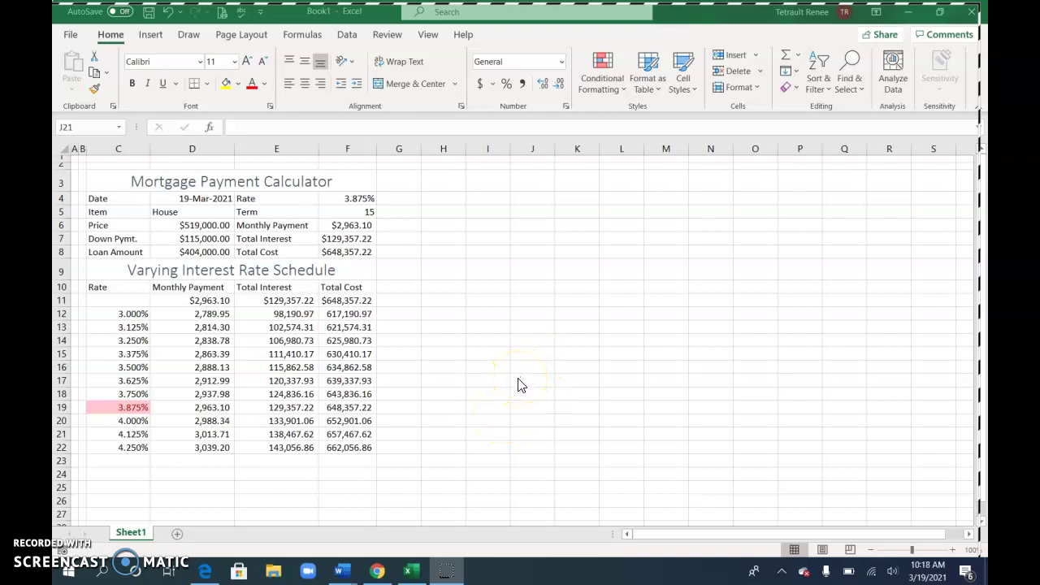
Enter 'Amortization Schedule' in H3 and give it the calculator title's formatting with Format Painter.
click(441, 180)
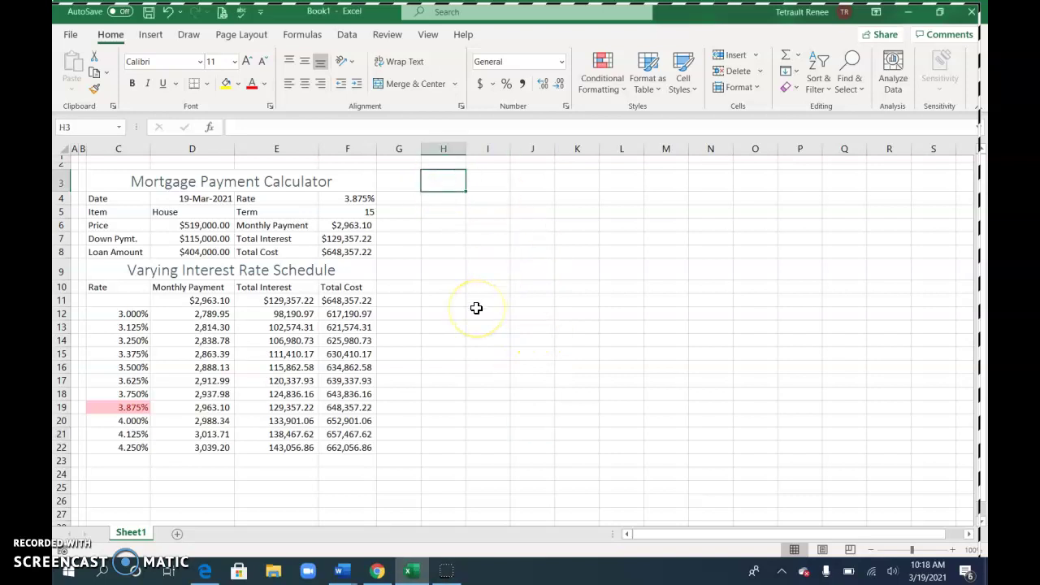
text(Amortization Shc)
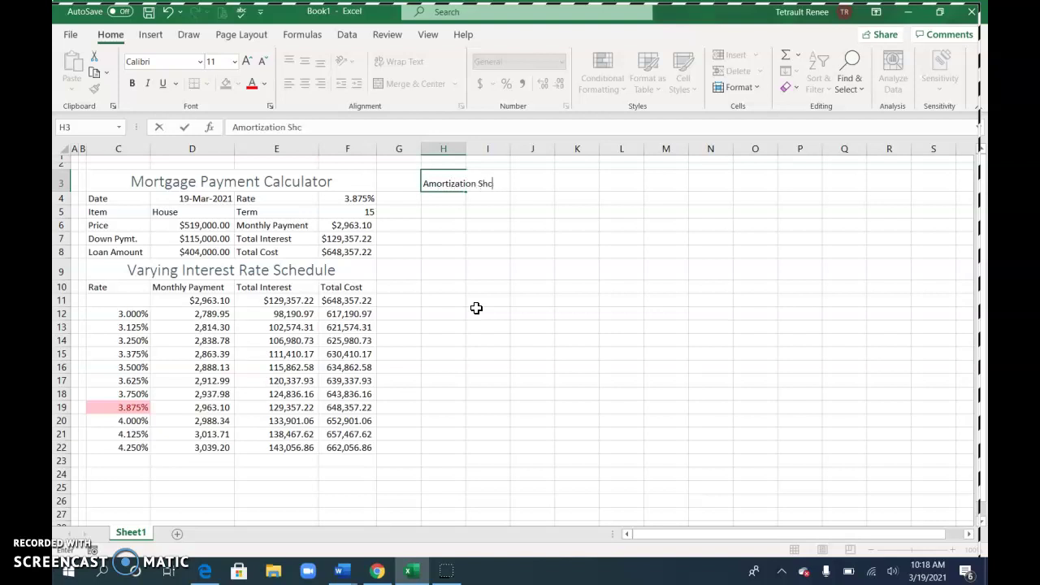
text(edul)
key(Return)
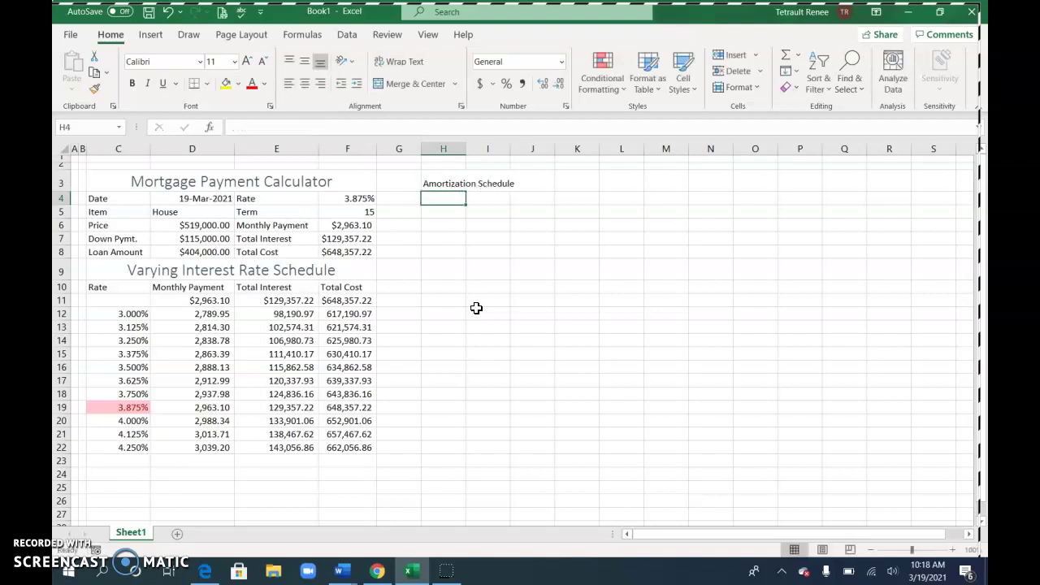
click(445, 184)
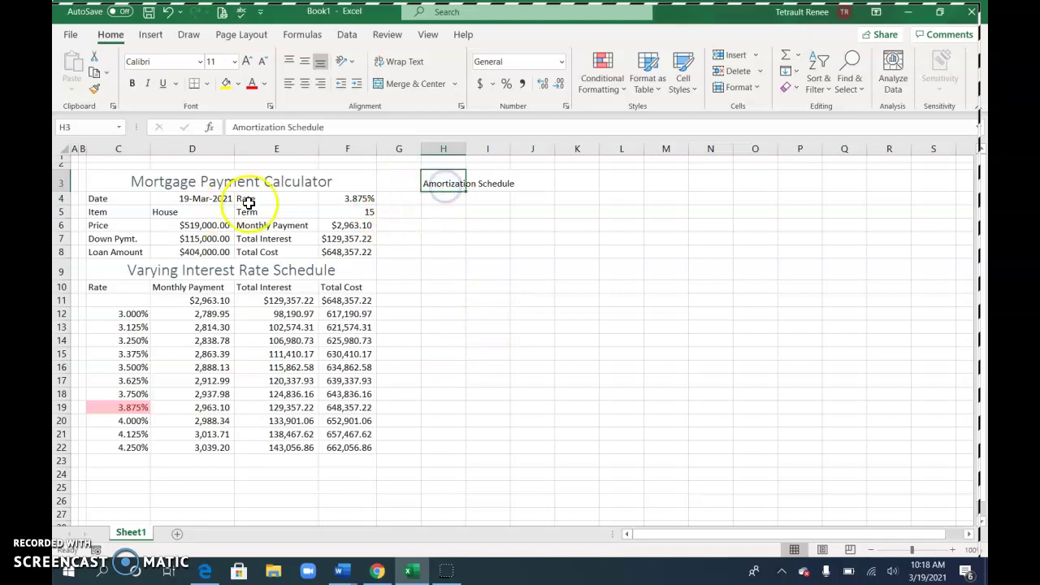
click(192, 182)
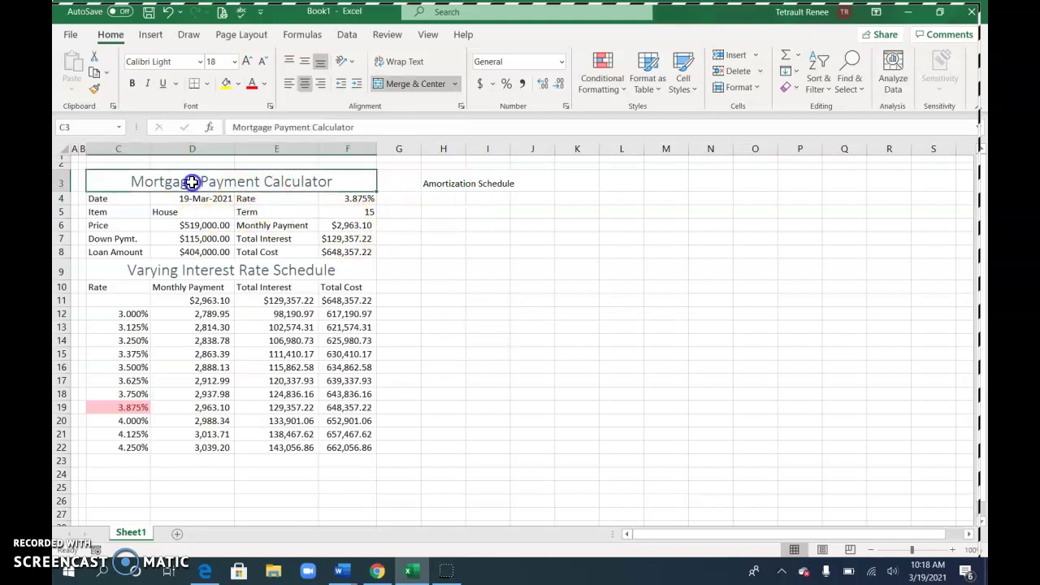
click(95, 90)
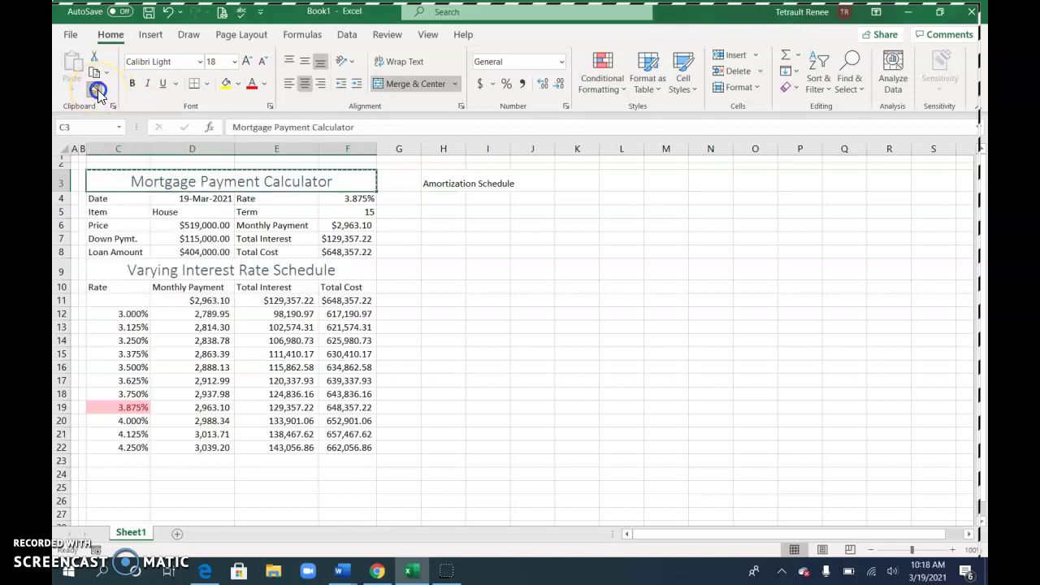
click(443, 183)
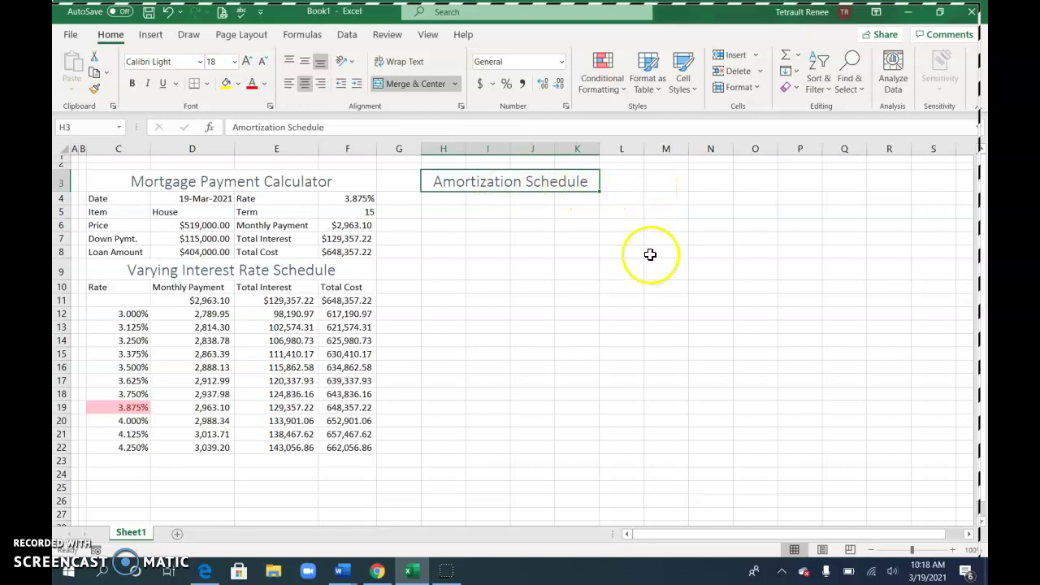
Merge and centre the Amortization Schedule title across H3:L3.
drag(482, 185, 608, 180)
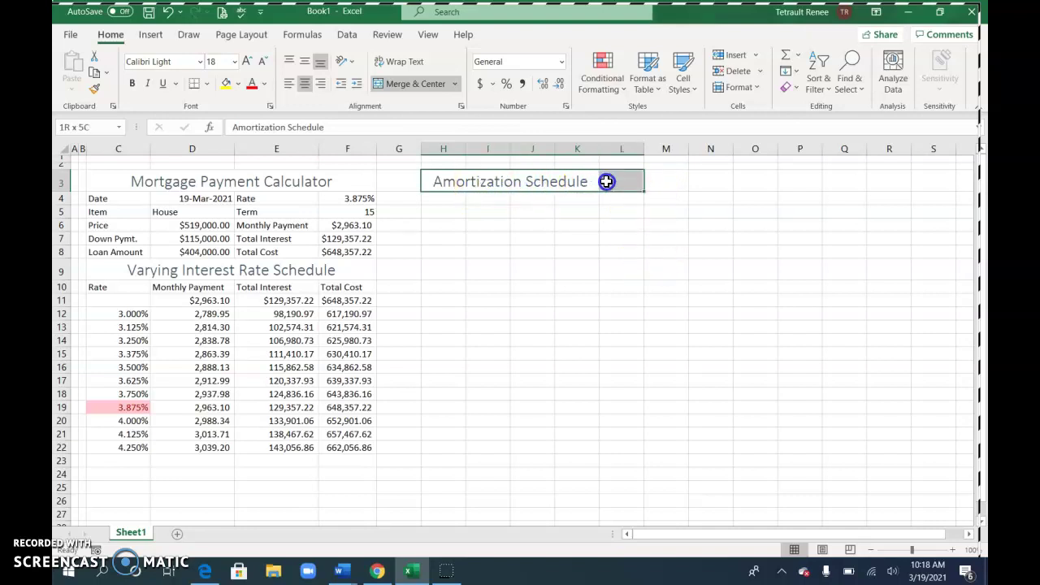
click(429, 83)
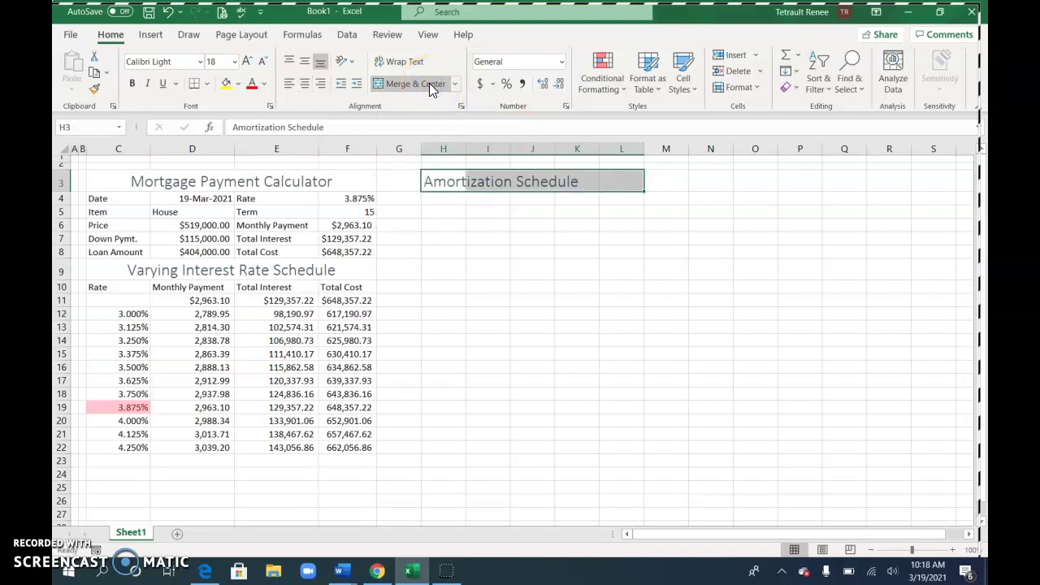
click(430, 83)
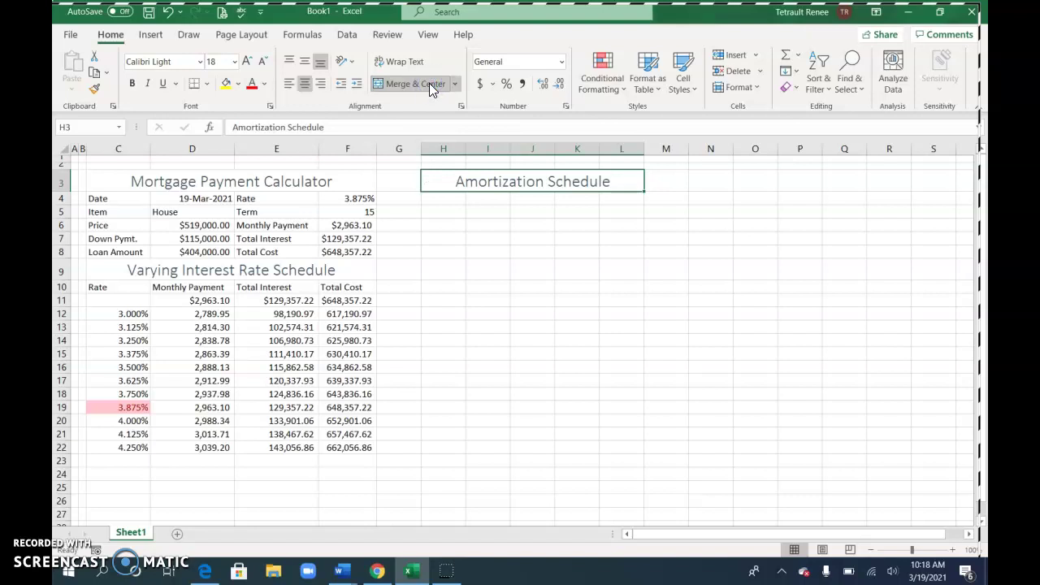
click(443, 197)
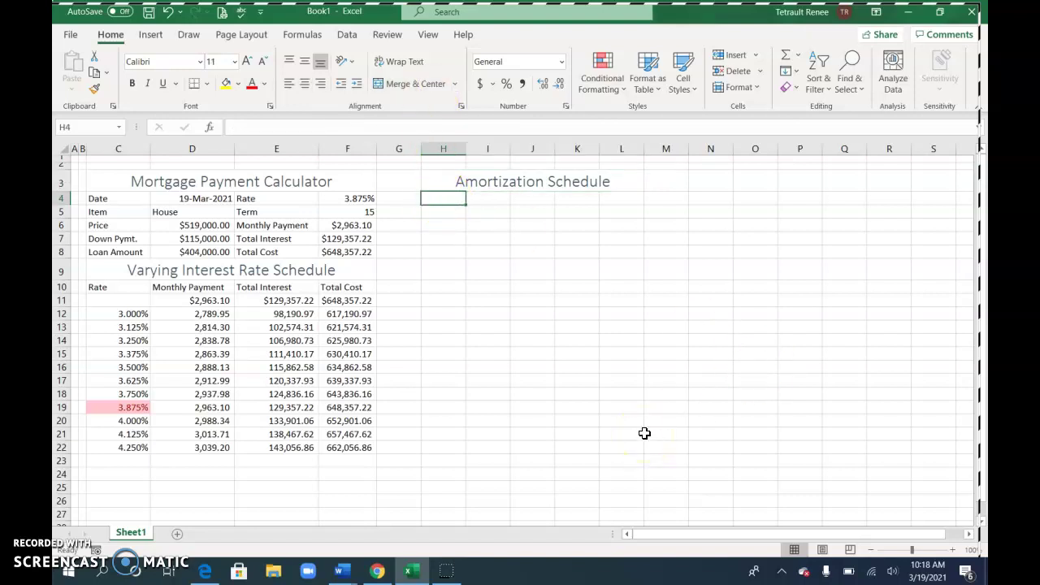
Enter Year, Beginning Balance, Ending Balance, Paid on Principal and Interest Paid across H4:L4.
text(Year)
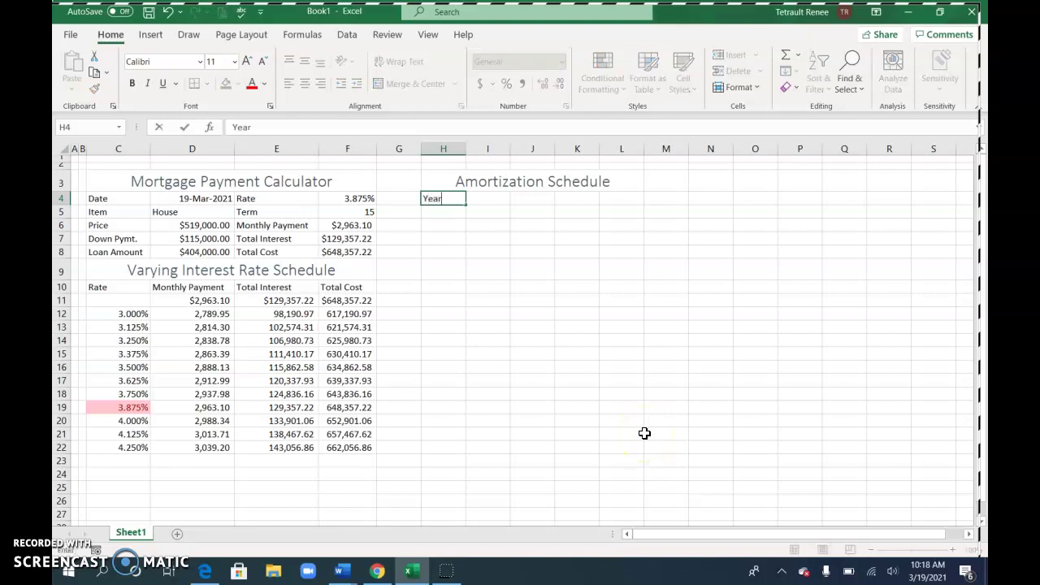
key(Tab)
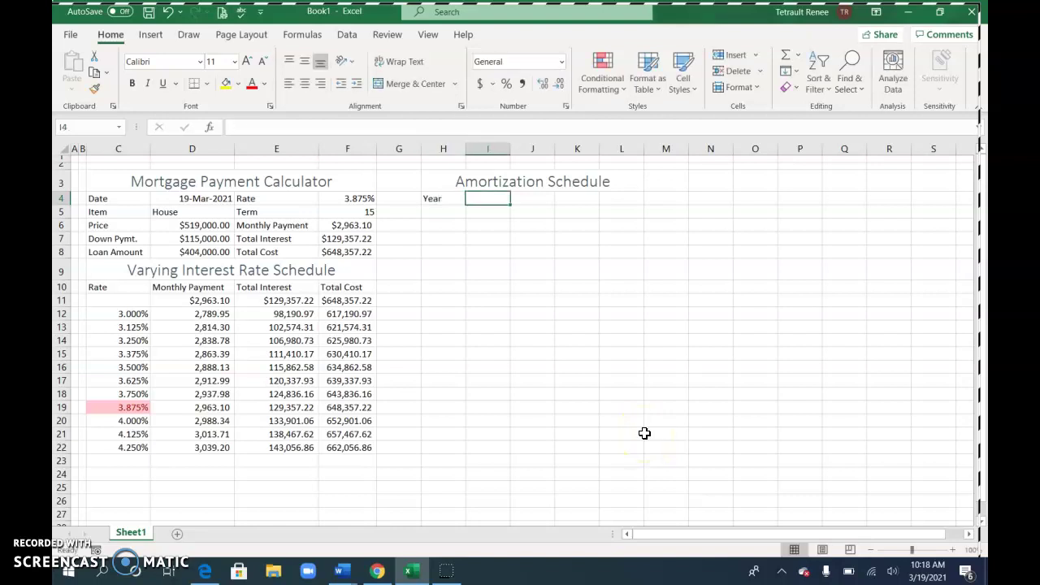
text(Beginning Ba)
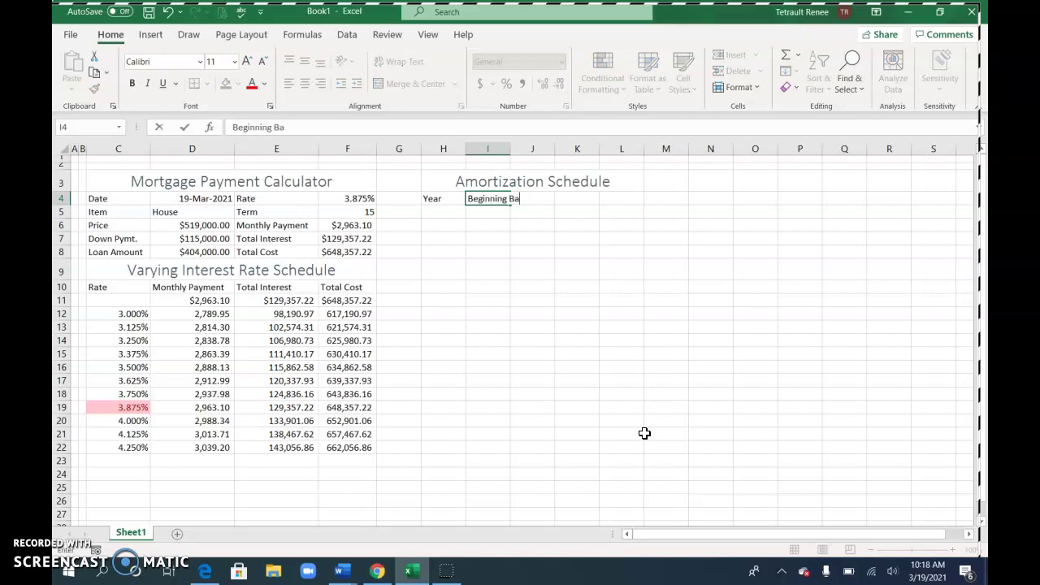
text(e)
key(Tab)
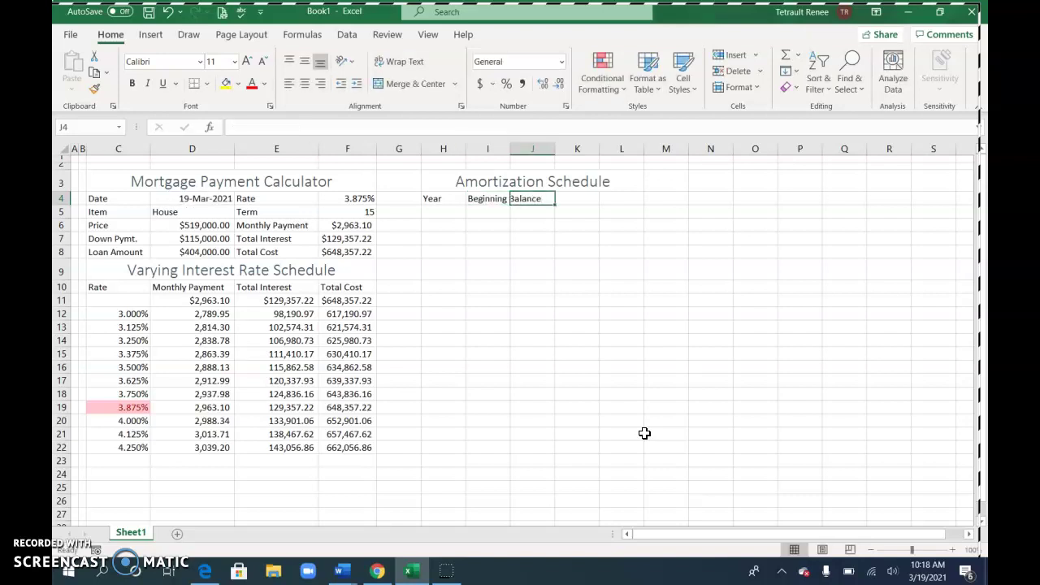
text(e)
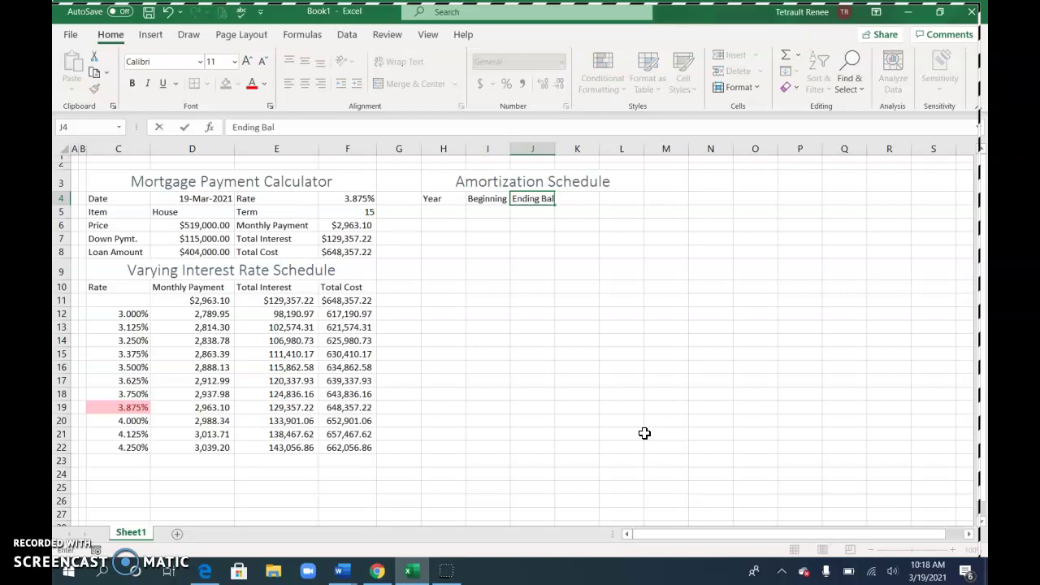
key(Tab)
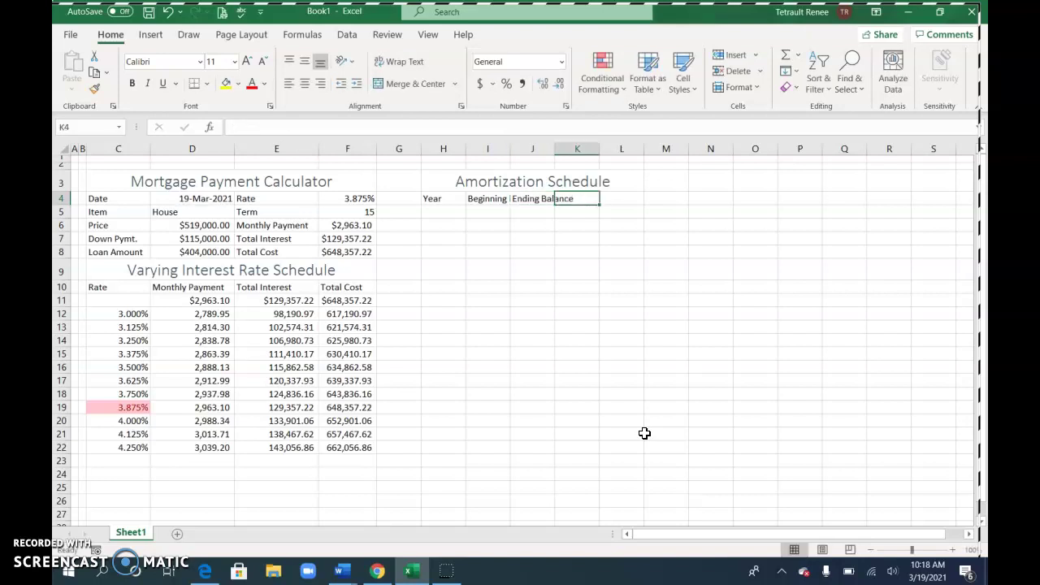
text(Paid on Principal)
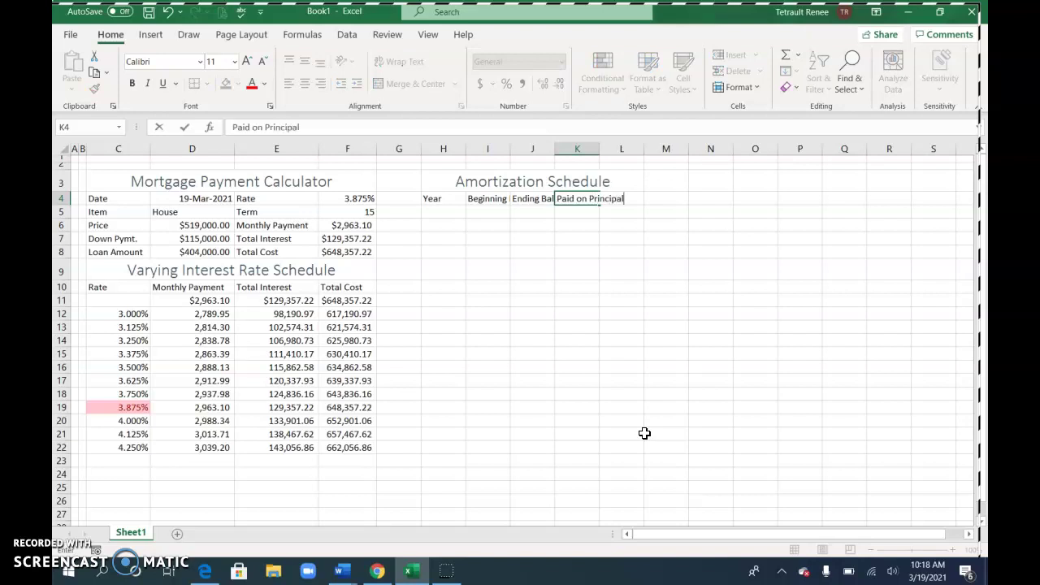
key(Tab)
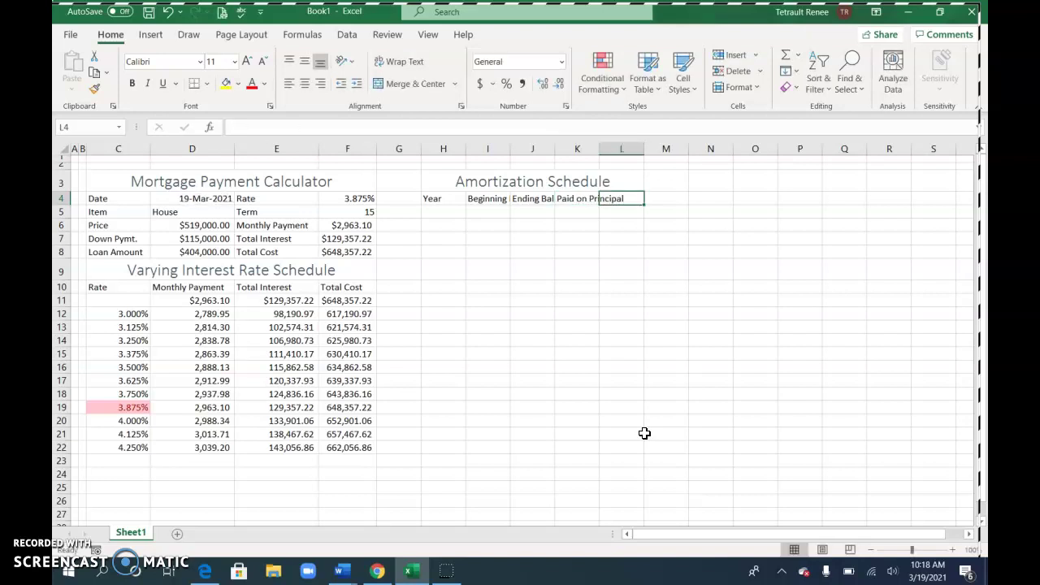
text(Interest)
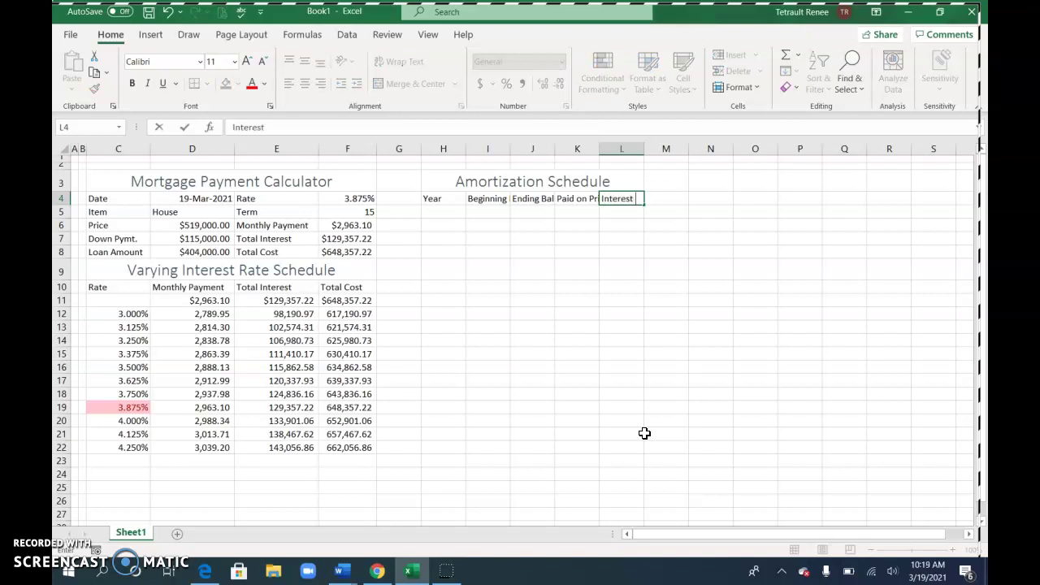
text(id)
key(Return)
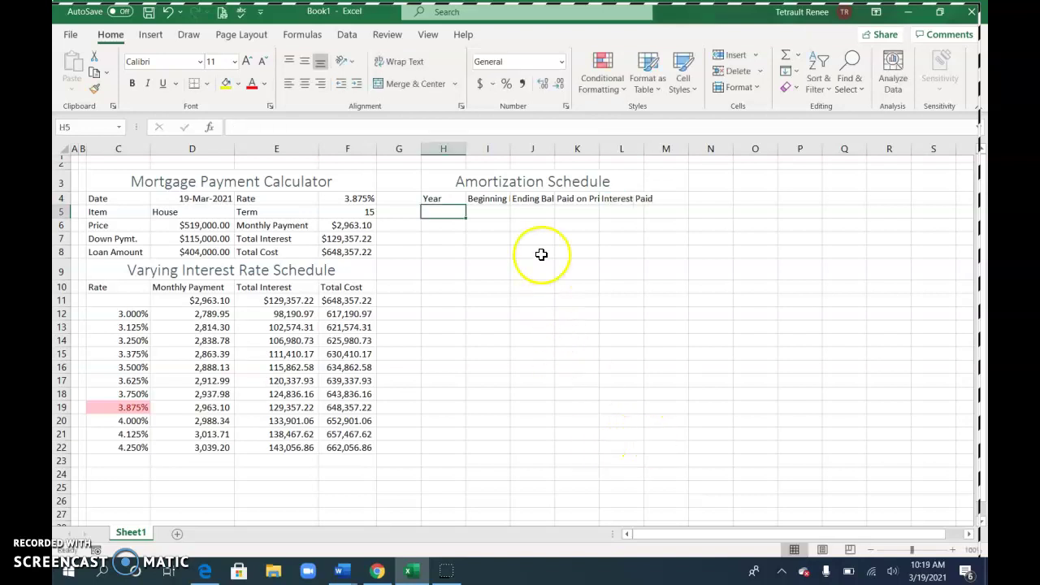
click(490, 203)
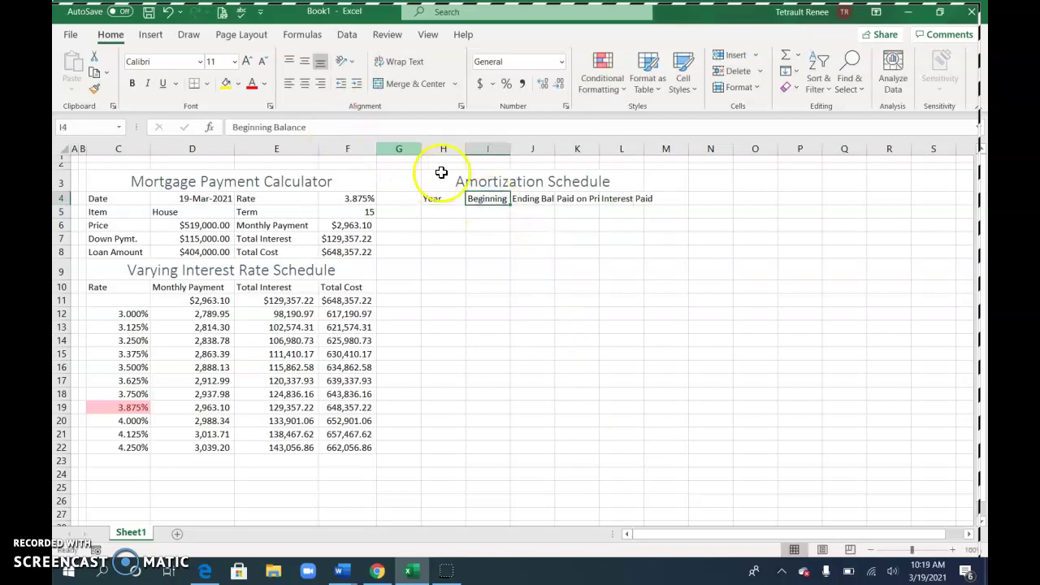
click(522, 202)
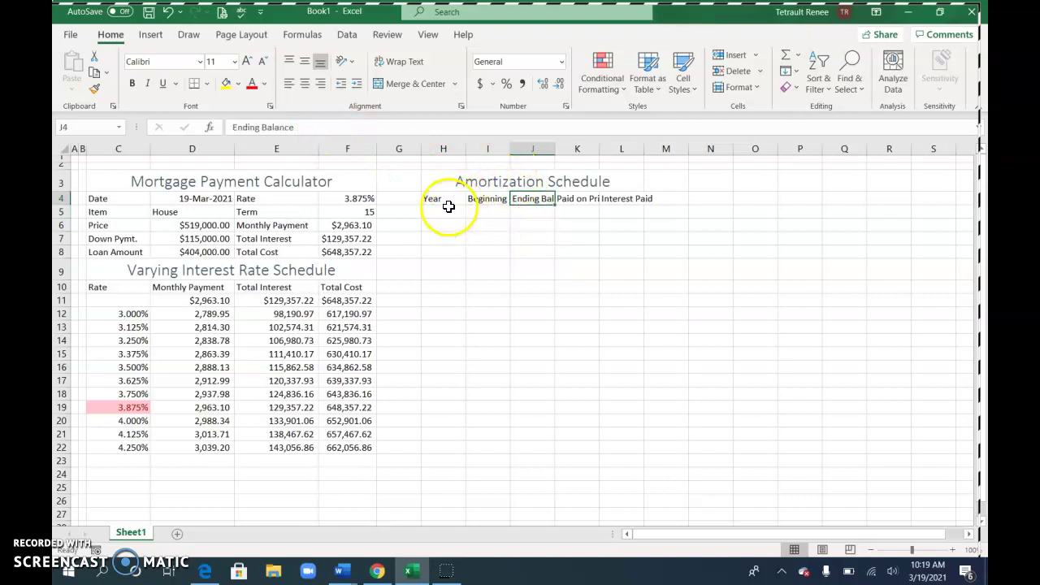
Autofit columns I through L to fit the schedule headings.
click(487, 149)
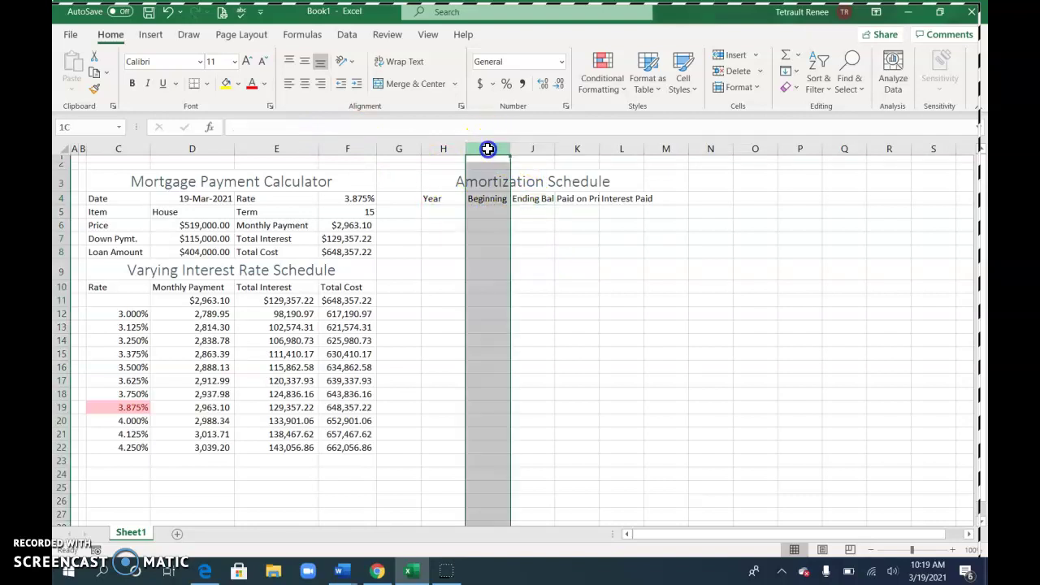
drag(487, 149, 623, 149)
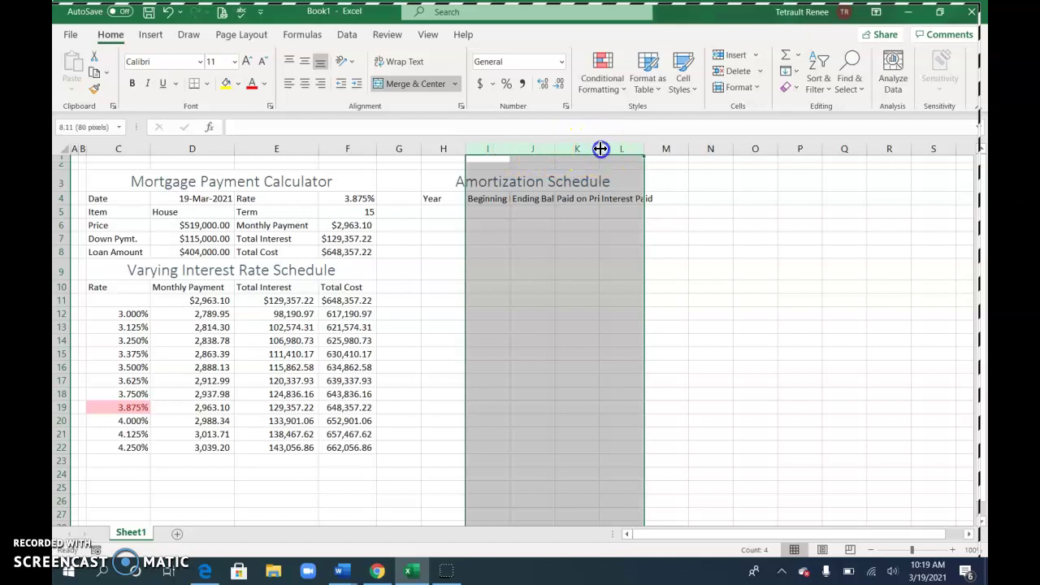
double_click(599, 149)
click(478, 203)
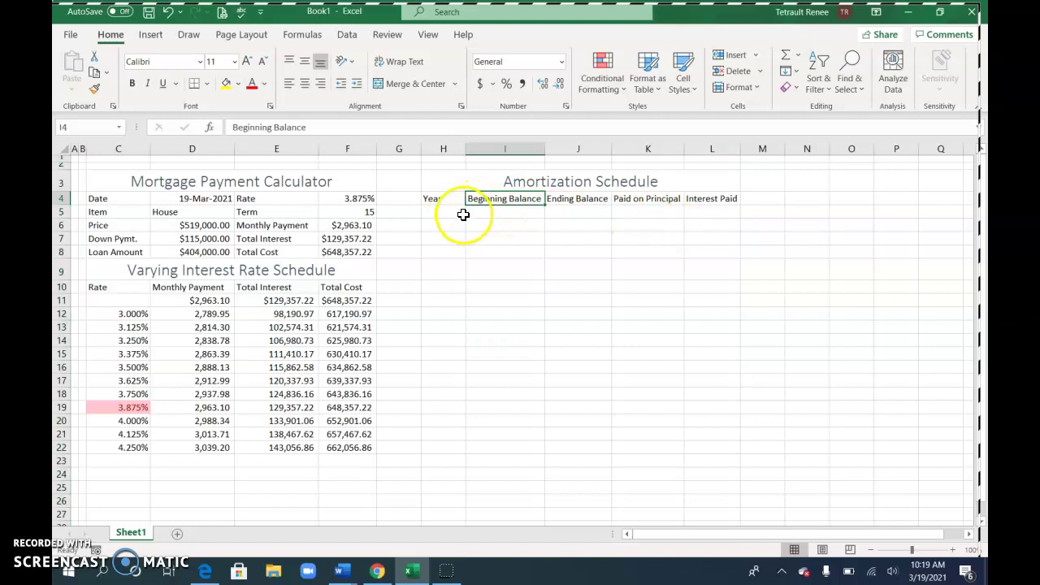
Enter years 1 and 2 in H5:H6 and extend the series to 15 in H19.
click(457, 220)
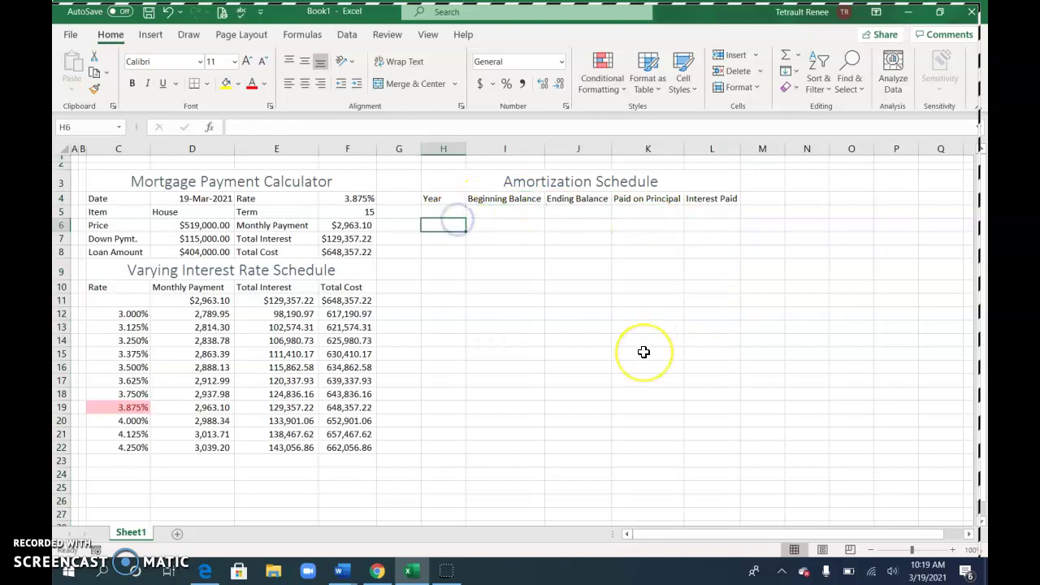
key(Up)
text(1)
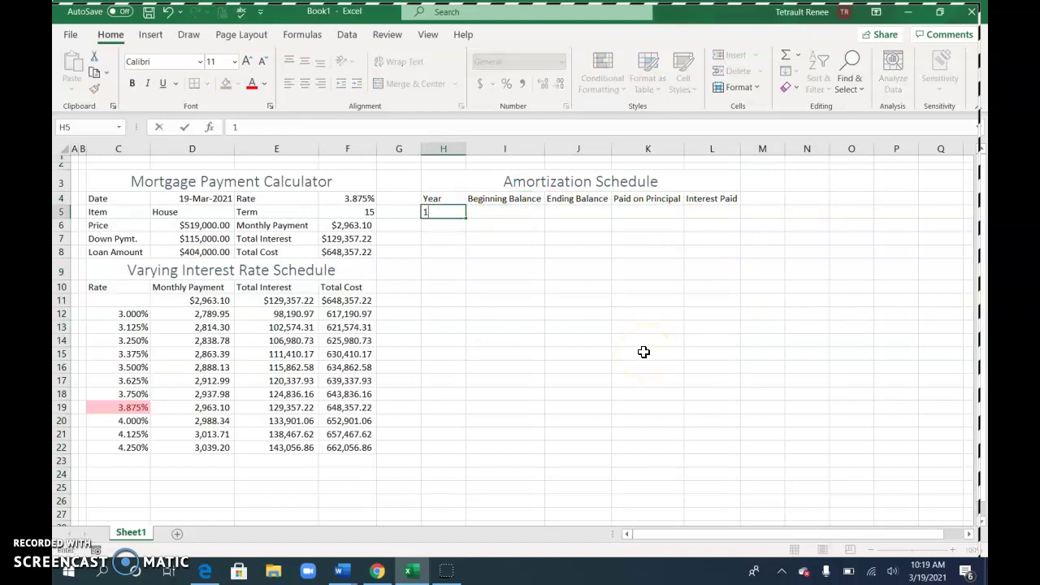
key(Return)
text(2)
key(Return)
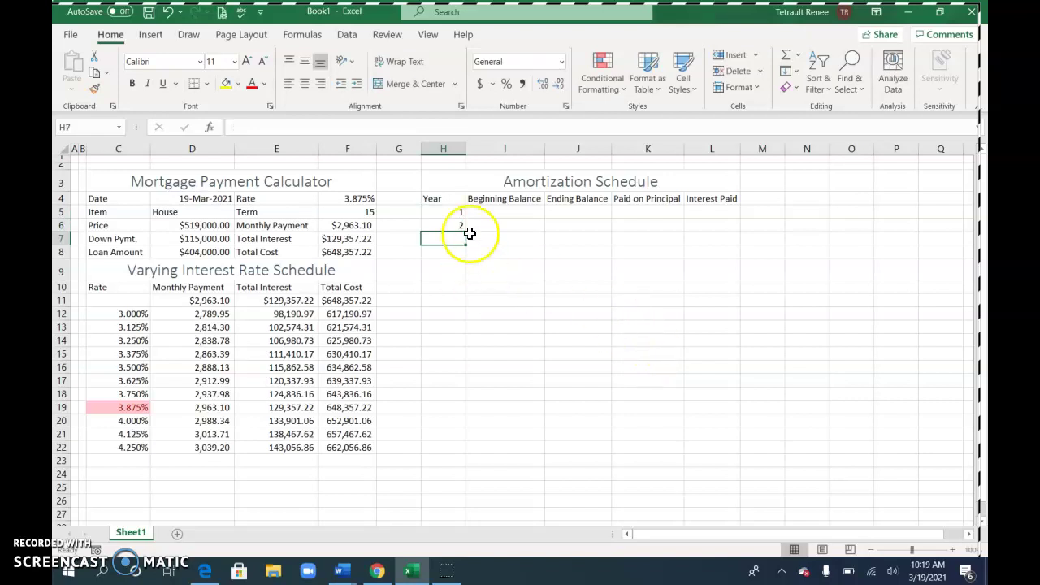
mouse_move(441, 211)
mouse_down()
mouse_move(470, 314)
mouse_move(469, 408)
mouse_up()
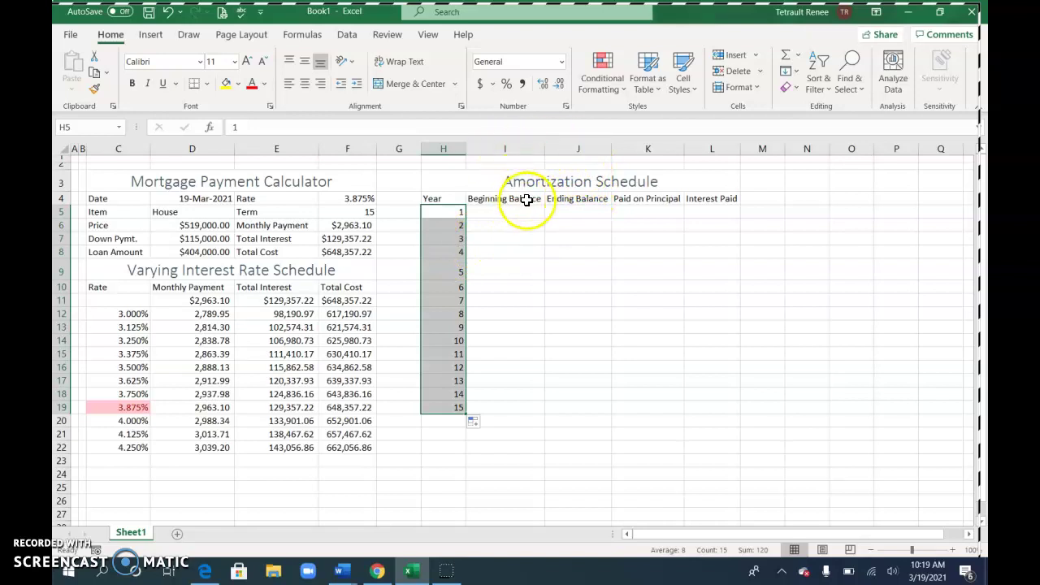
Set I5 to =Loan_Amount so year 1's Beginning Balance shows 404000.
click(503, 211)
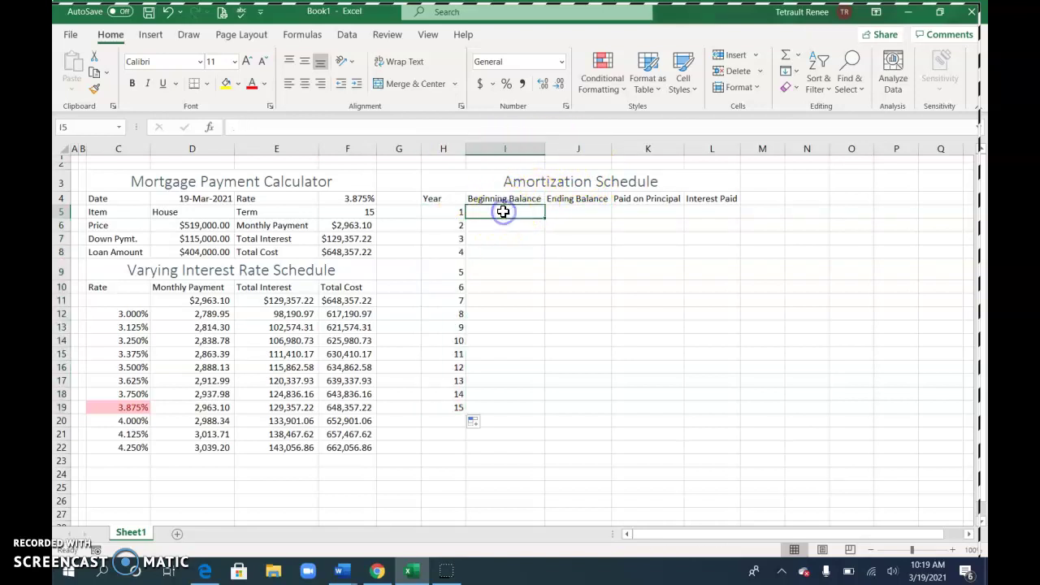
click(486, 219)
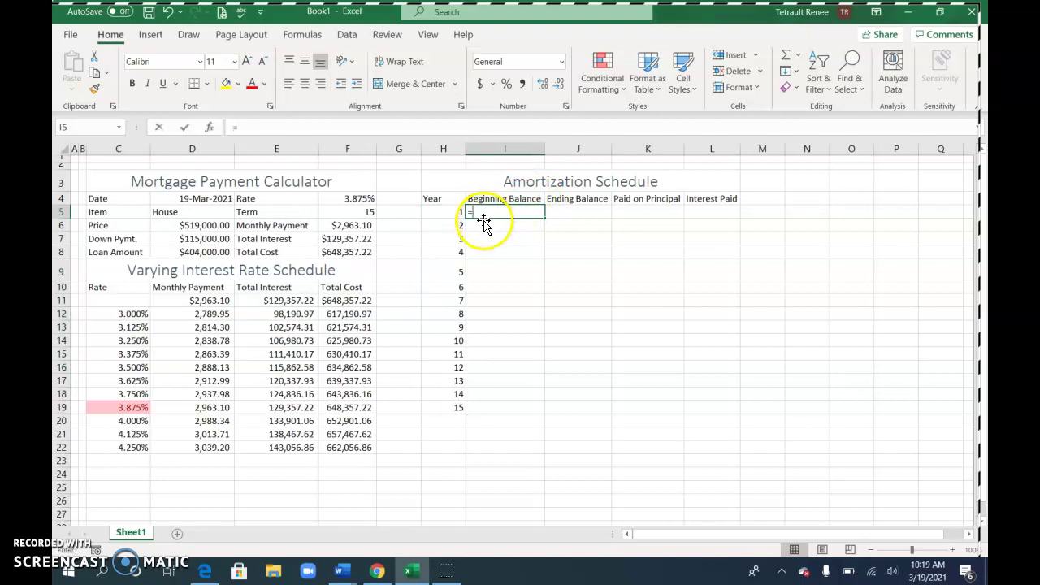
text(=)
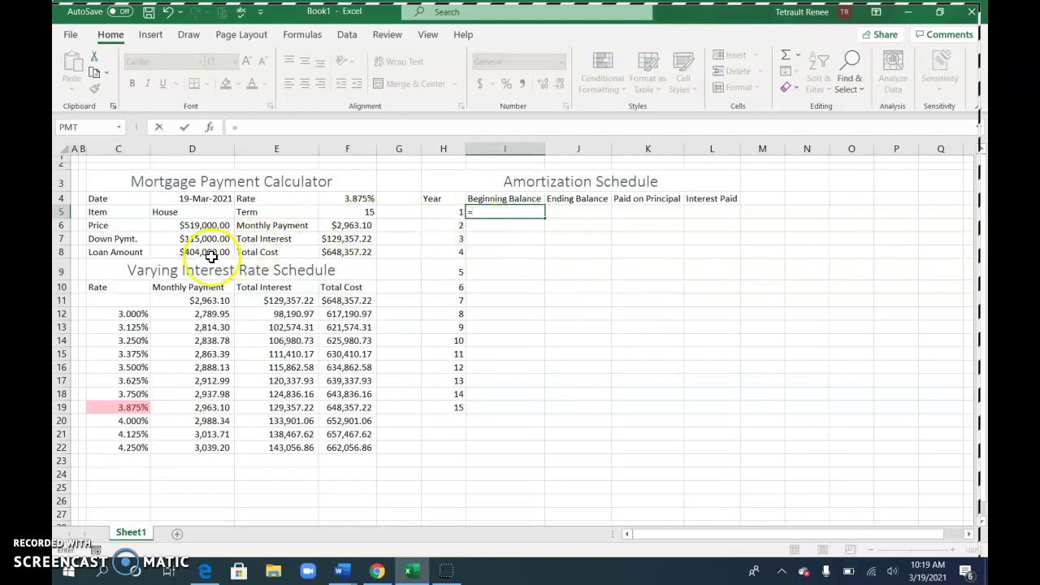
click(190, 251)
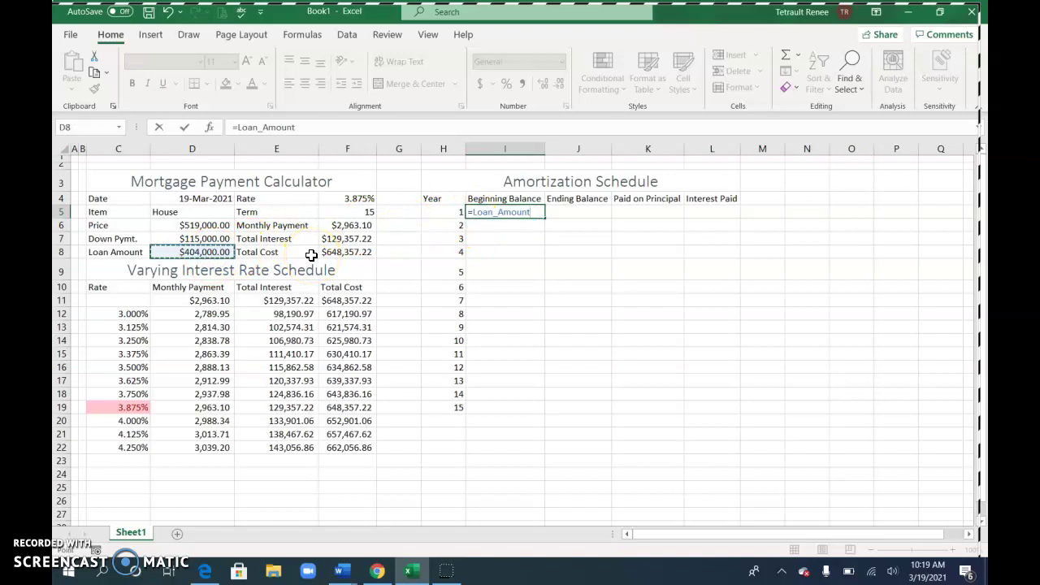
key(Tab)
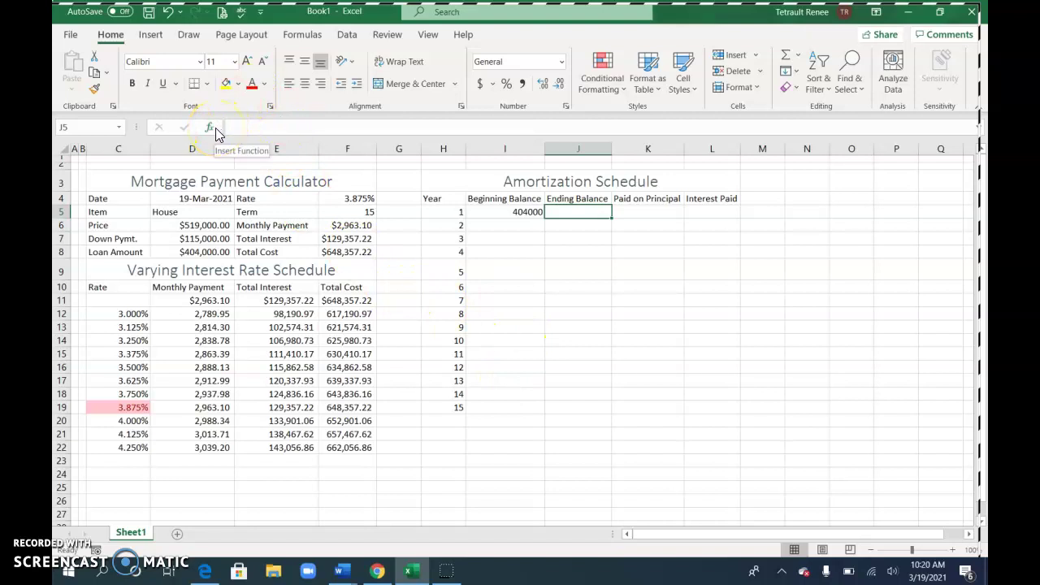
Insert an IF function into J5 from the Logical category.
click(215, 128)
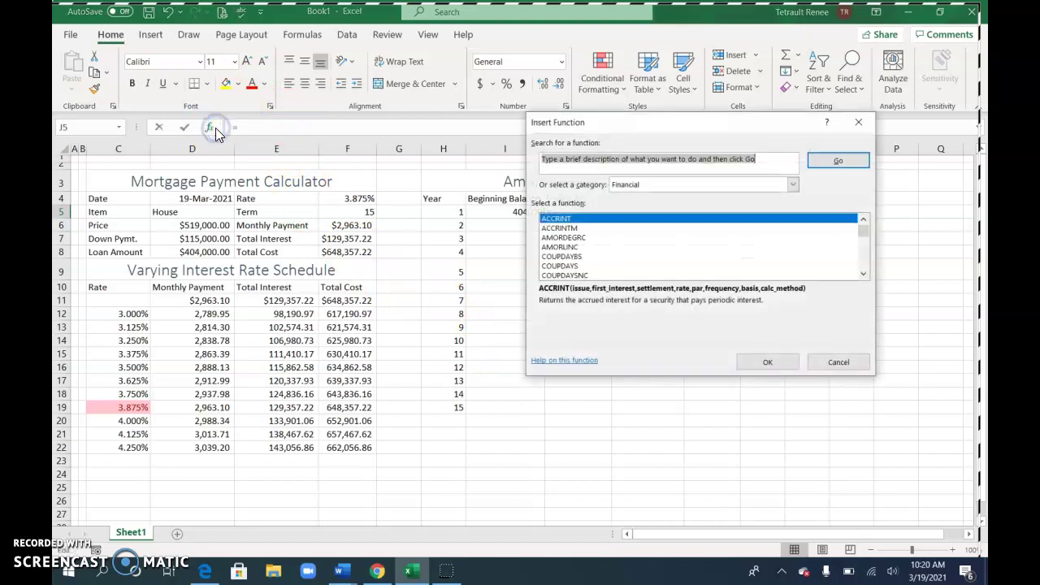
click(794, 186)
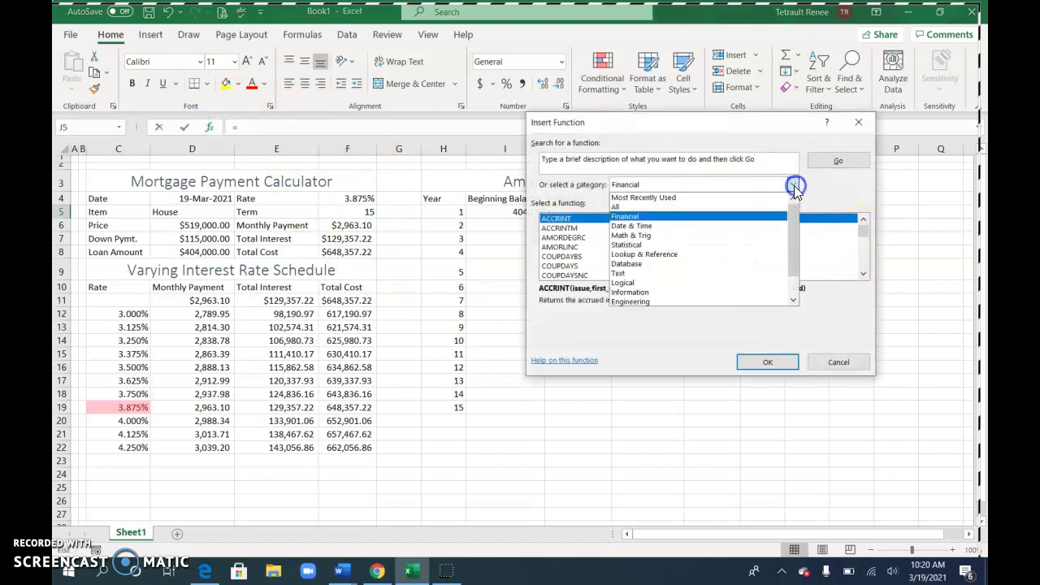
click(646, 279)
click(553, 237)
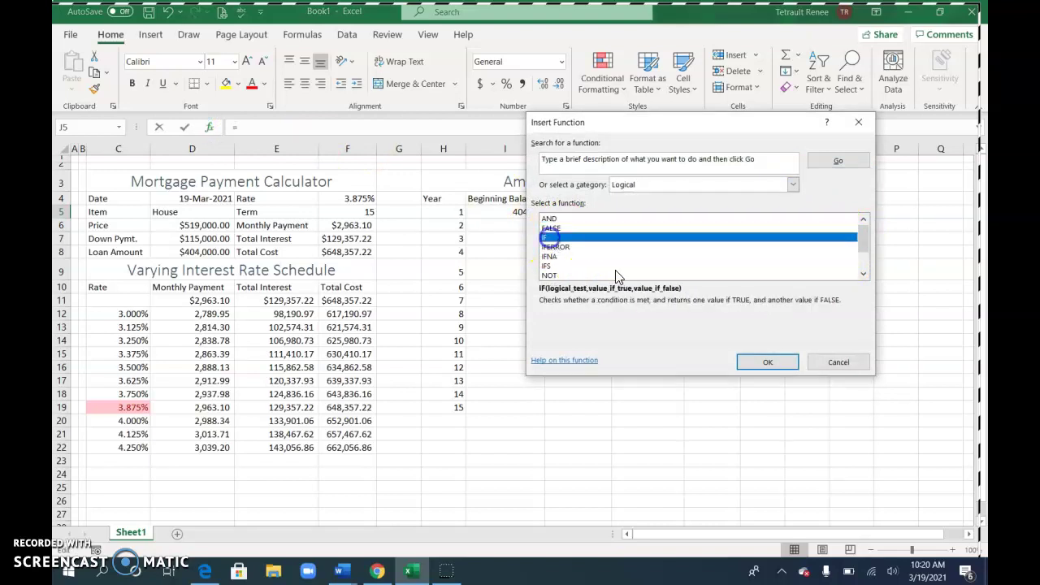
click(771, 362)
mouse_move(664, 157)
mouse_down()
mouse_move(524, 216)
mouse_move(548, 219)
mouse_up()
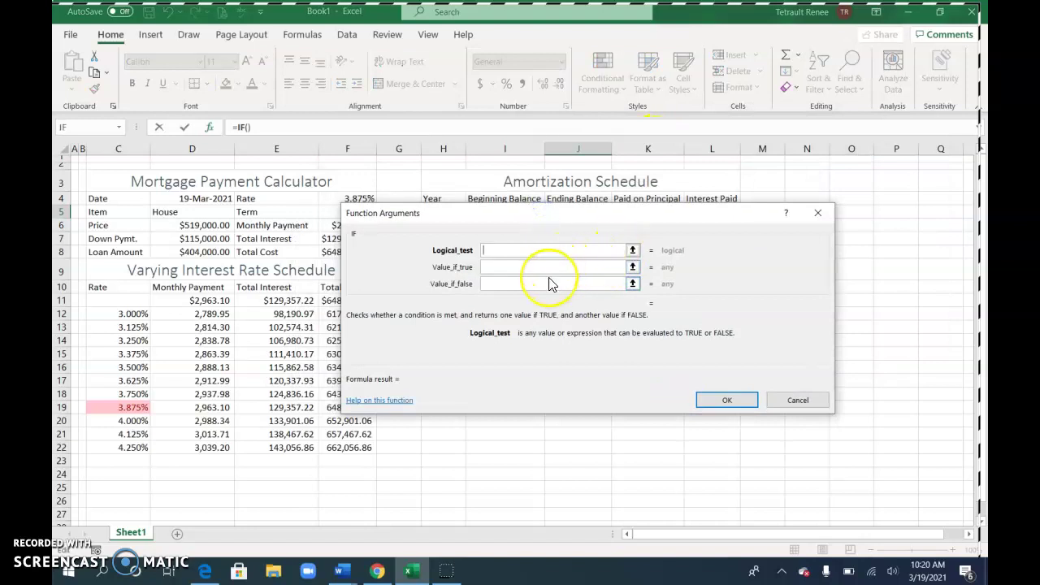
Give the IF arguments H5<=$F$5, PV($F$4/12,12*($F$5-H5),-$F$6) and 0, yielding 383740.549.
text(H5)
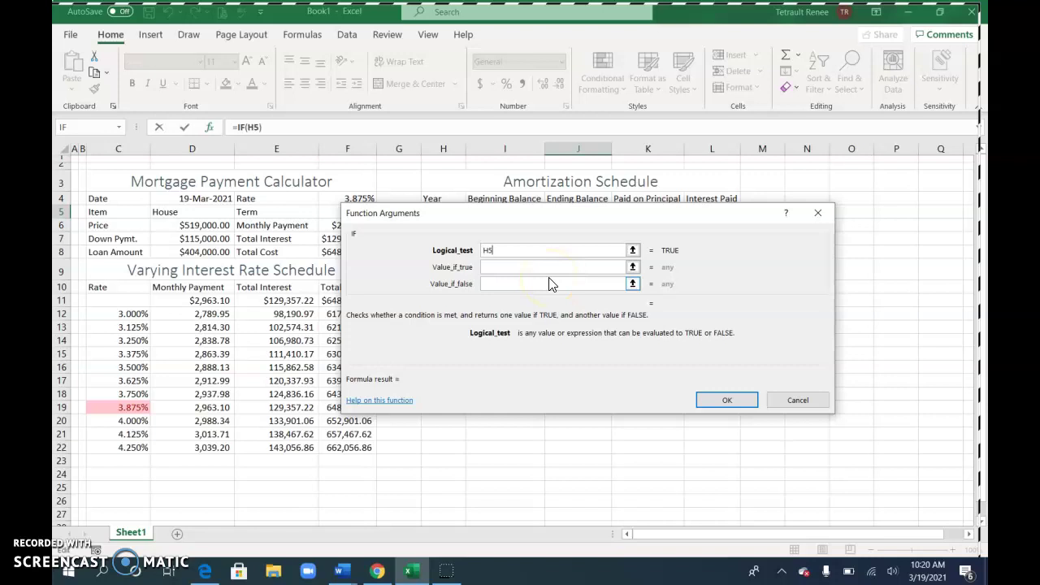
text(<=)
text($)
text(F$)
text(5)
key(Tab)
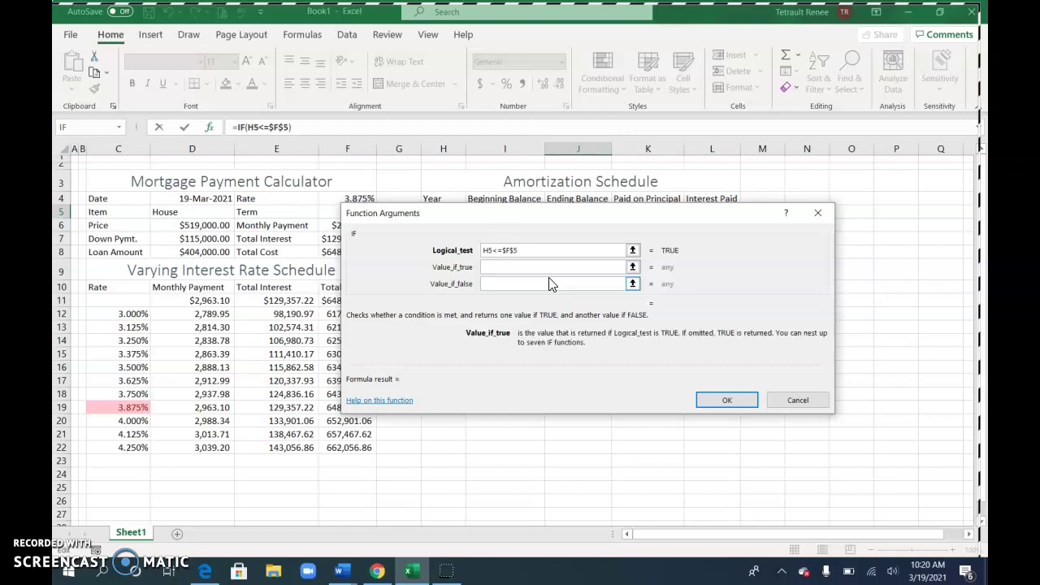
text(PV)
text(($F$4/12,)
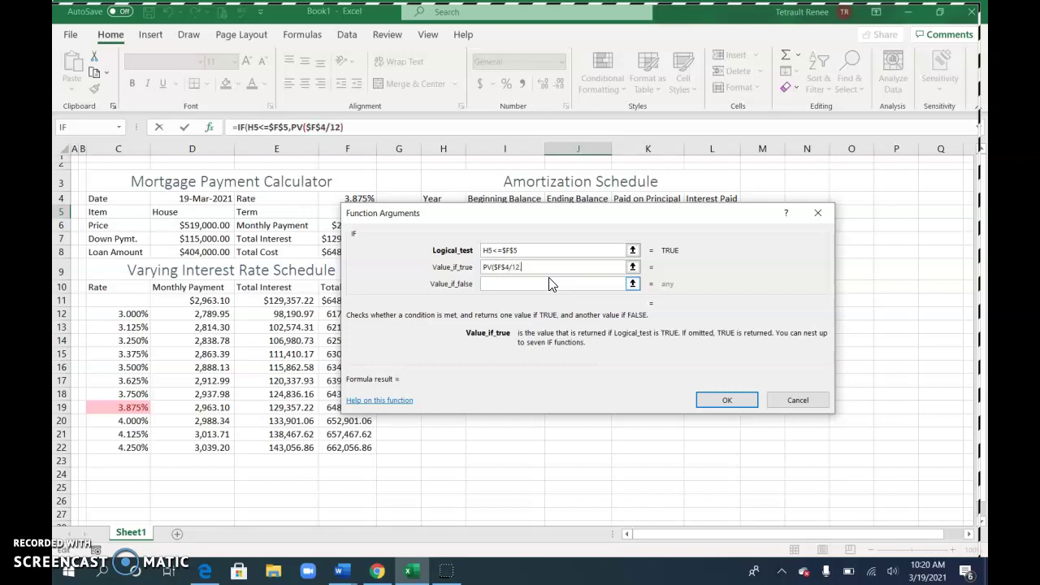
text(12*()
text($F$5)
text(-H5),)
text(-$F$6)
click(549, 283)
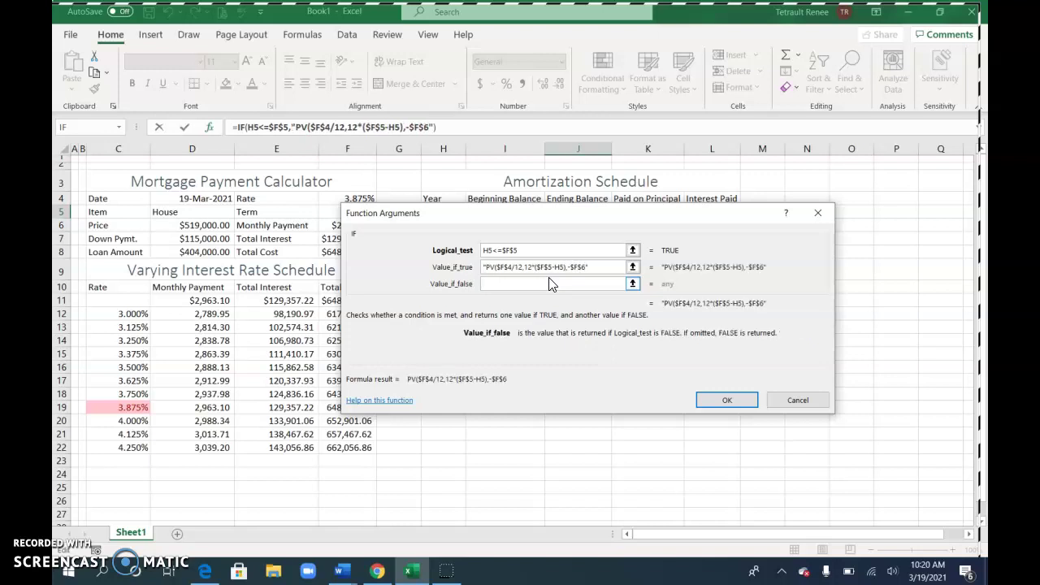
text(0)
click(714, 400)
click(714, 399)
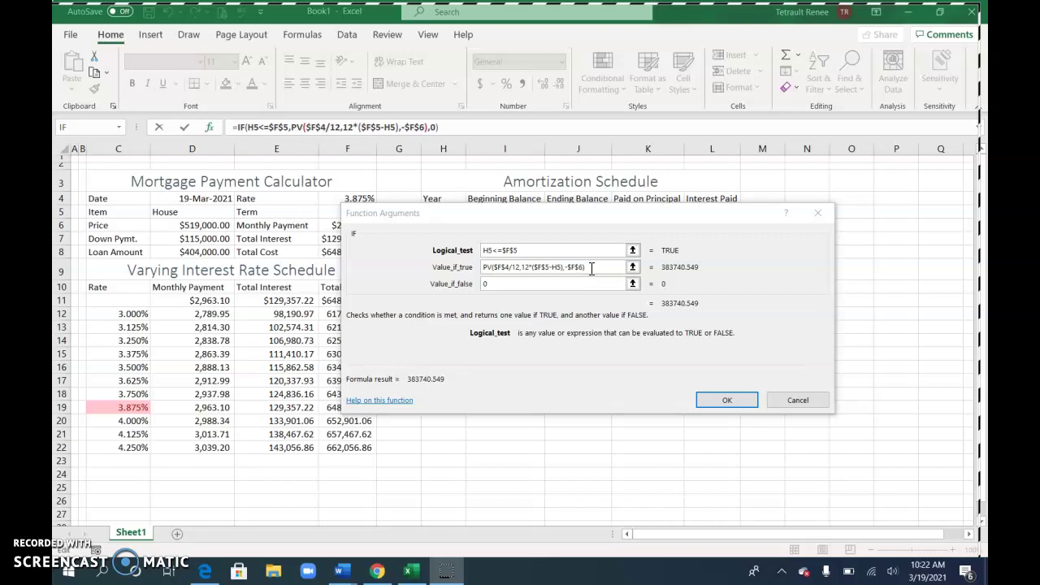
click(721, 399)
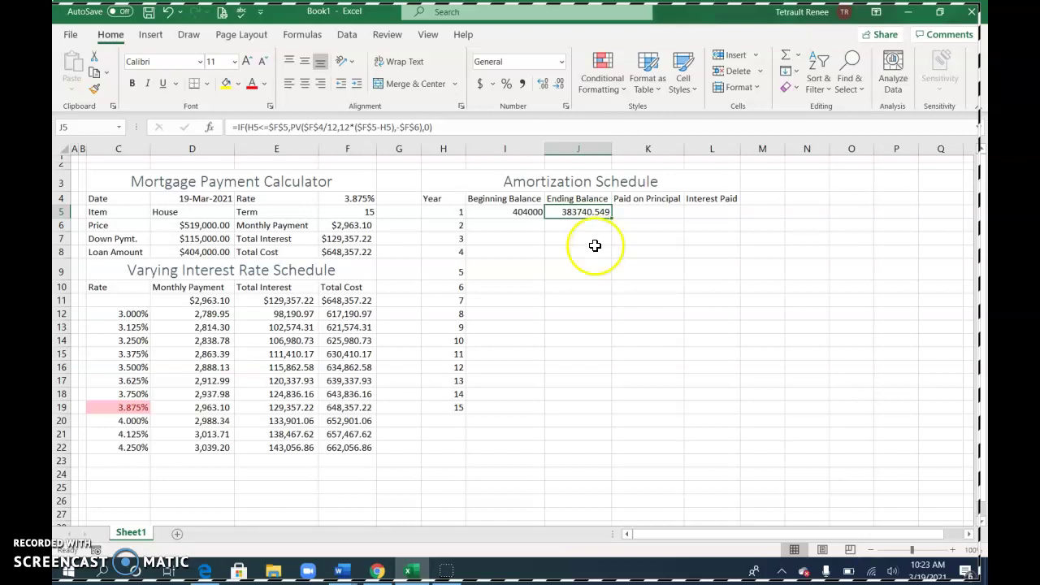
Enter =I5-J5 in K5 so principal paid shows 20259.45097.
key(Right)
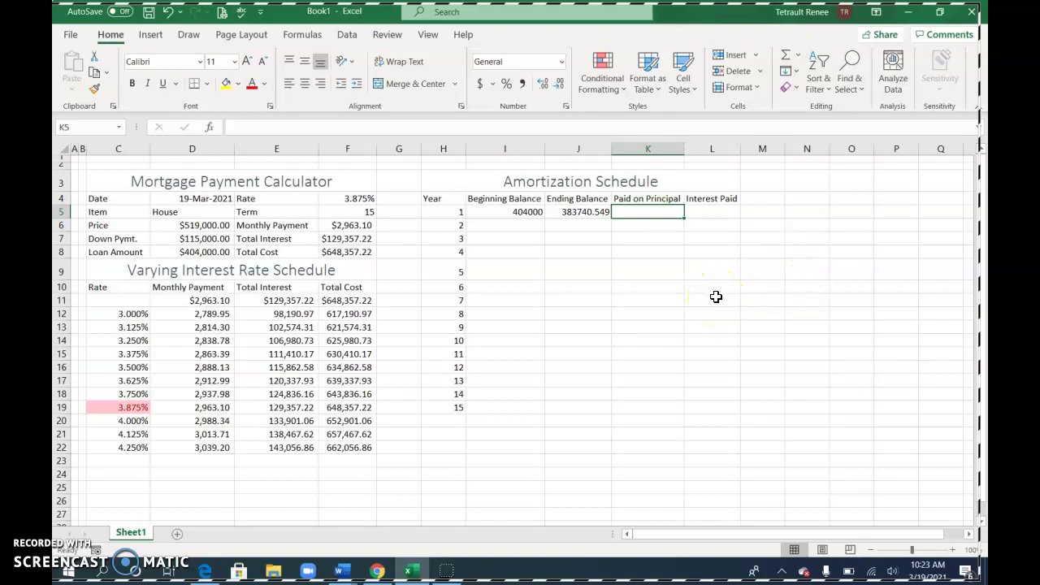
text(=i5-j5)
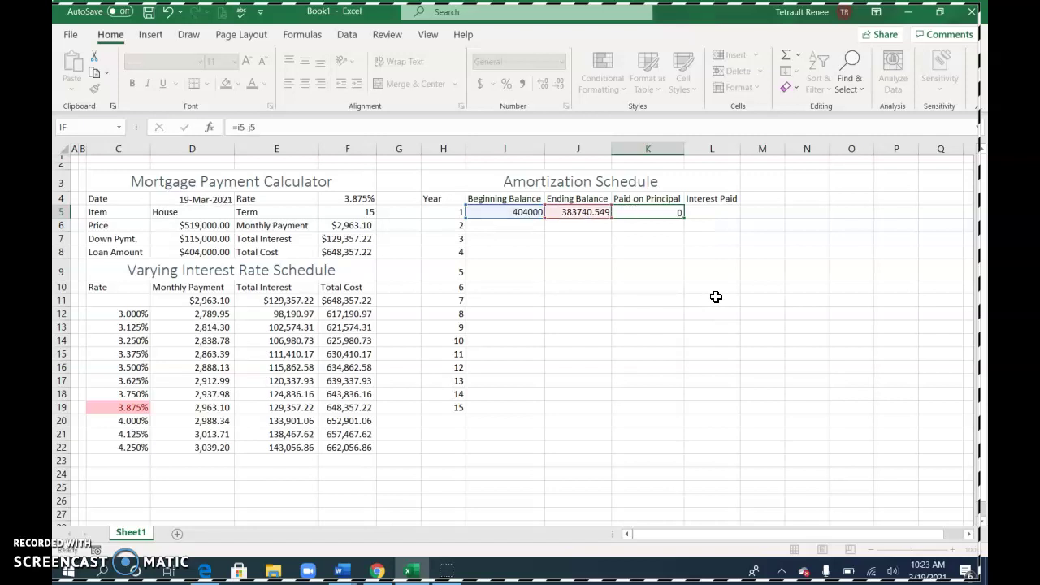
key(Tab)
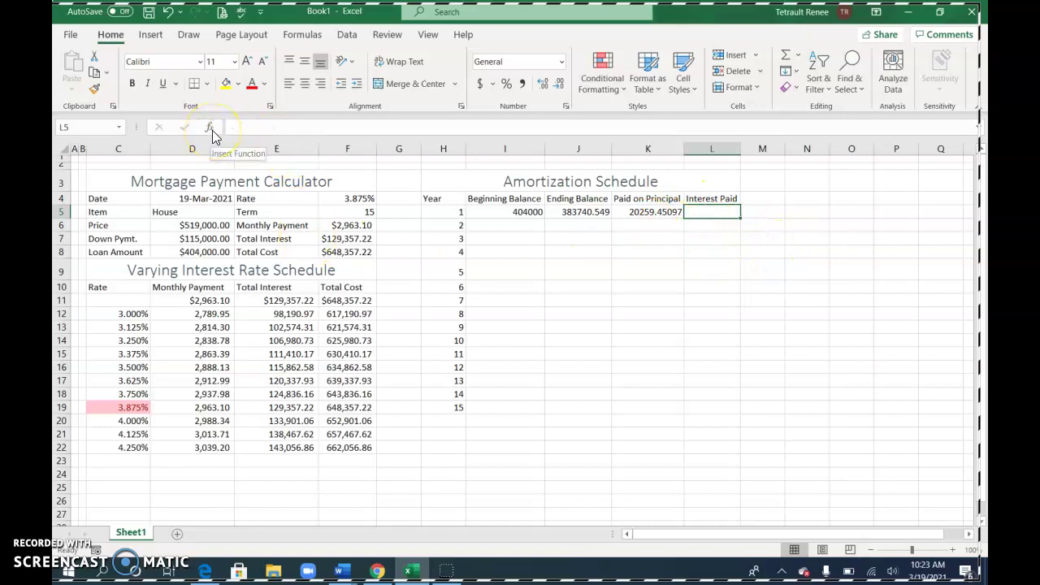
Start an IF formula in L5 with logical test I5>0.
click(213, 130)
click(432, 302)
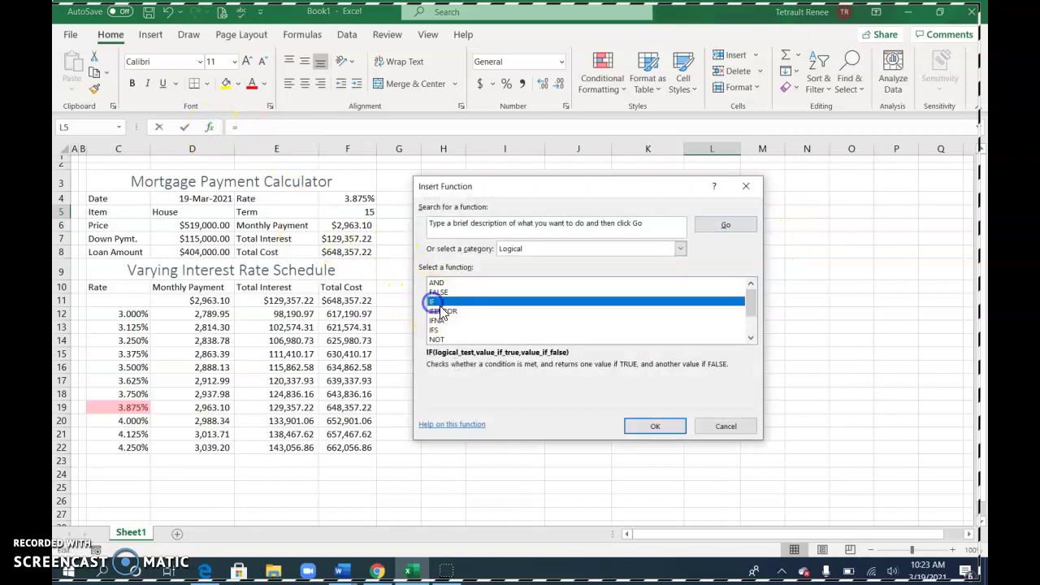
click(642, 425)
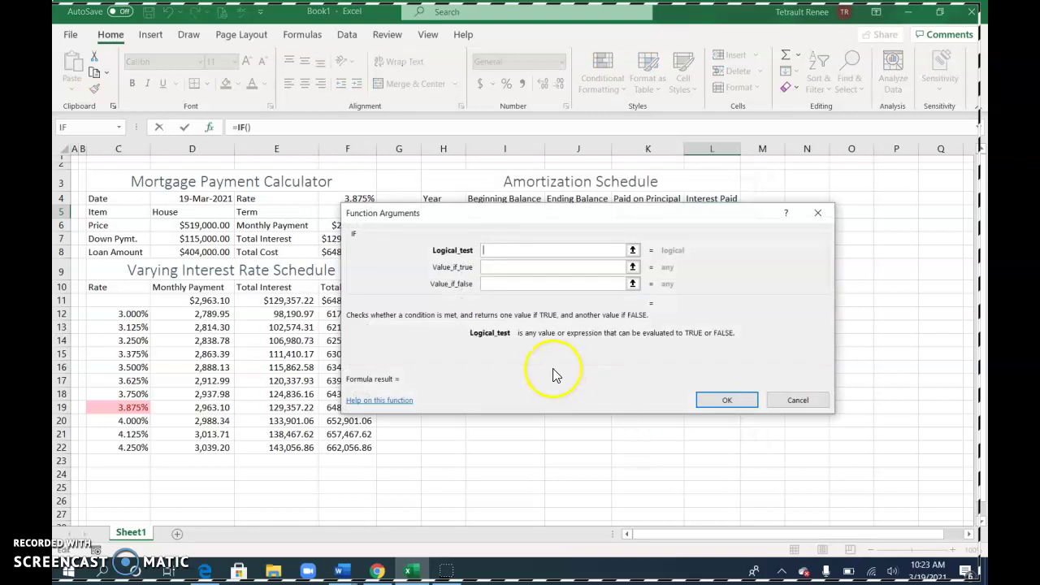
text(i5)
text(>0)
key(Tab)
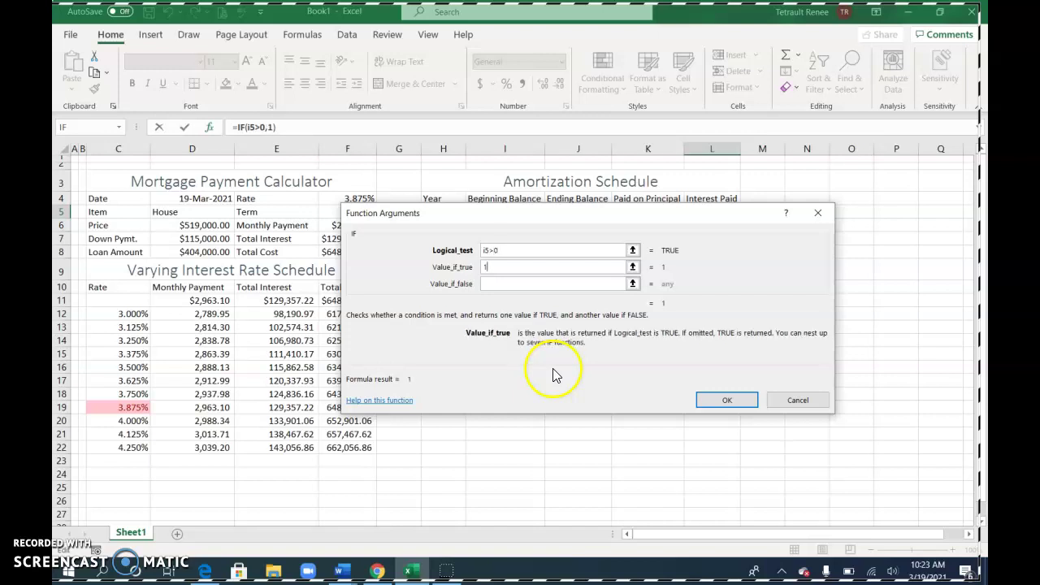